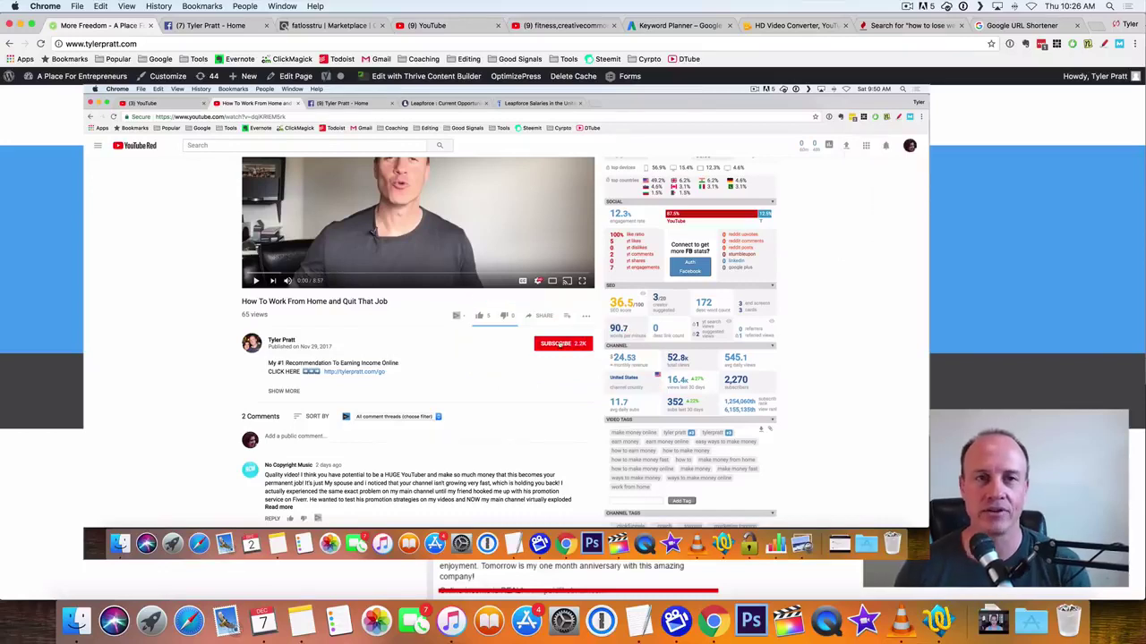
- View the public Facebook page, then bring the ClickBank affiliate marketplace to the front
{"action": "left_click", "coordinate": [210, 25]}
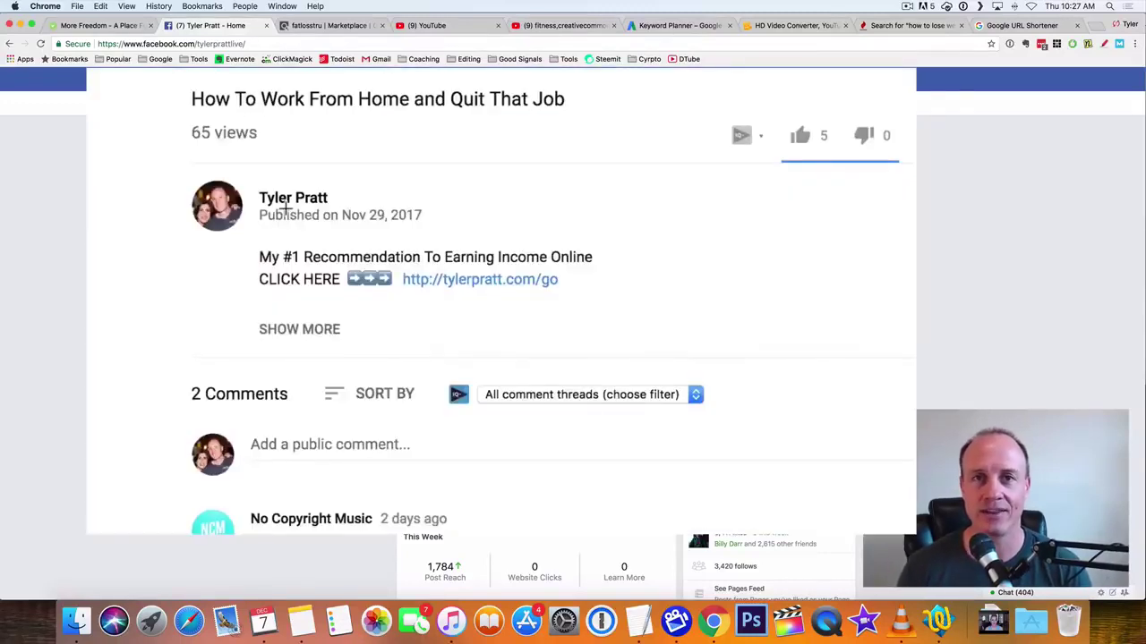
{"action": "mouse_move", "coordinate": [283, 207]}
{"action": "left_mouse_down"}
{"action": "mouse_move", "coordinate": [445, 327]}
{"action": "mouse_move", "coordinate": [667, 263]}
{"action": "mouse_move", "coordinate": [421, 220]}
{"action": "mouse_move", "coordinate": [152, 217]}
{"action": "left_mouse_up"}
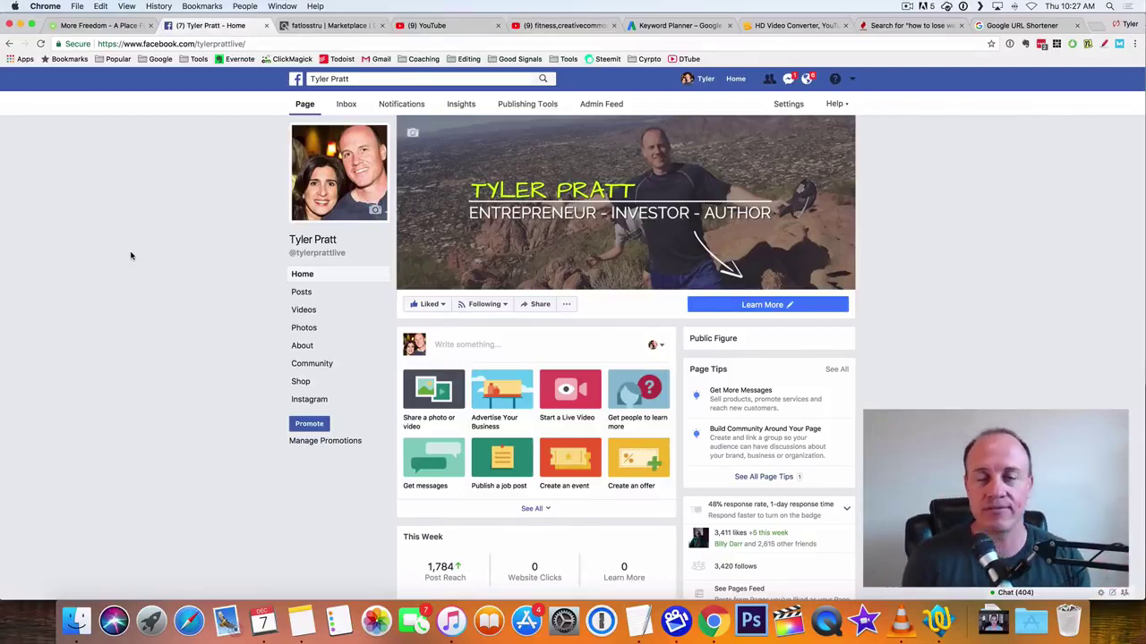
{"action": "left_click", "coordinate": [353, 25]}
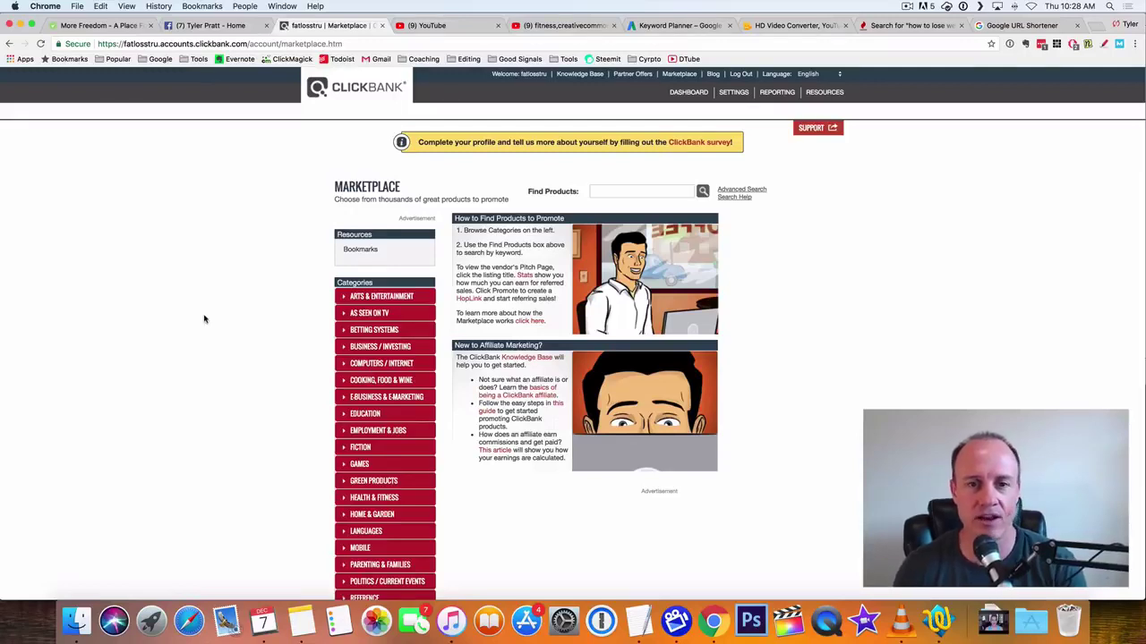
- Open ClickBank's Health & Fitness category and sort its products by Gravity, highest first
{"action": "scroll", "coordinate": [204, 318], "scroll_direction": "down", "scroll_amount": 2}
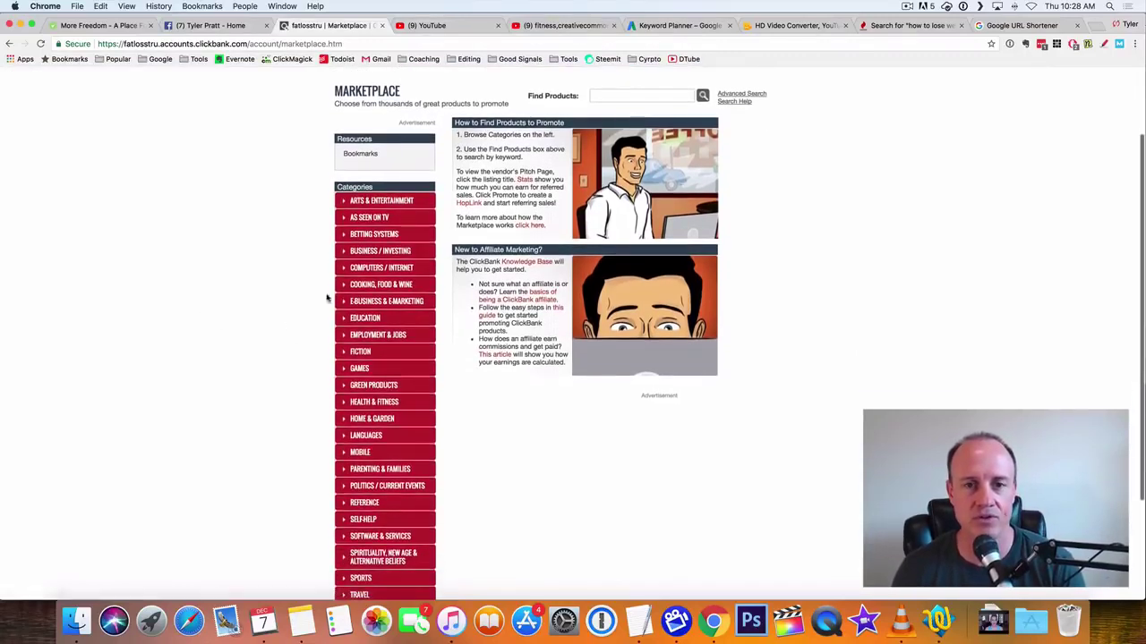
{"action": "scroll", "coordinate": [385, 376], "scroll_direction": "down", "scroll_amount": 1}
{"action": "left_click", "coordinate": [383, 355]}
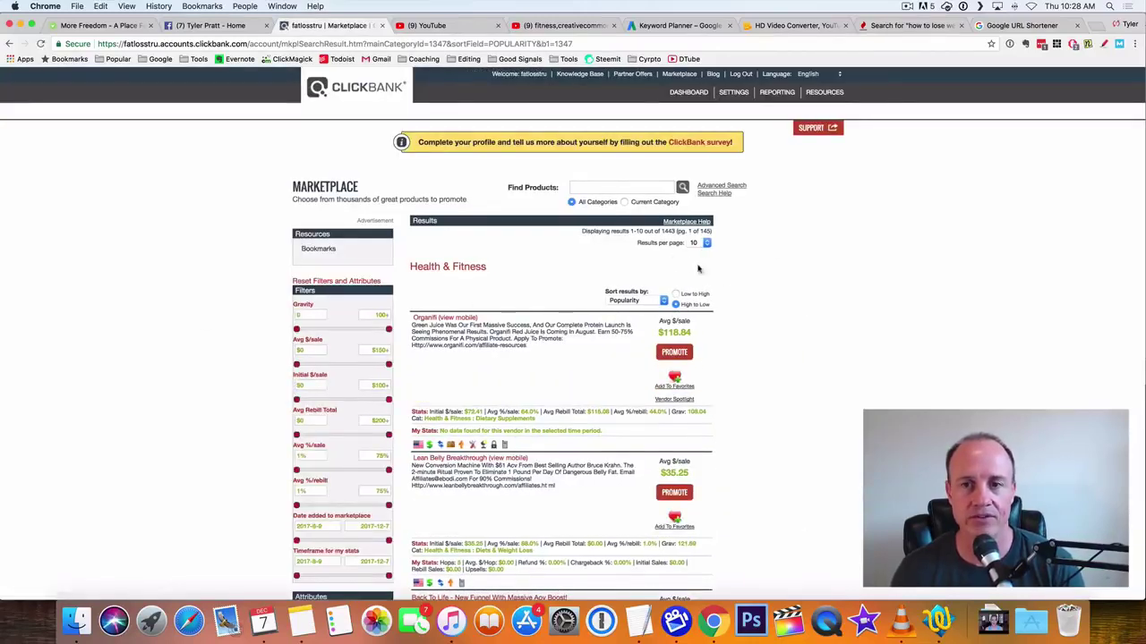
{"action": "left_click", "coordinate": [637, 301]}
{"action": "left_click", "coordinate": [641, 358]}
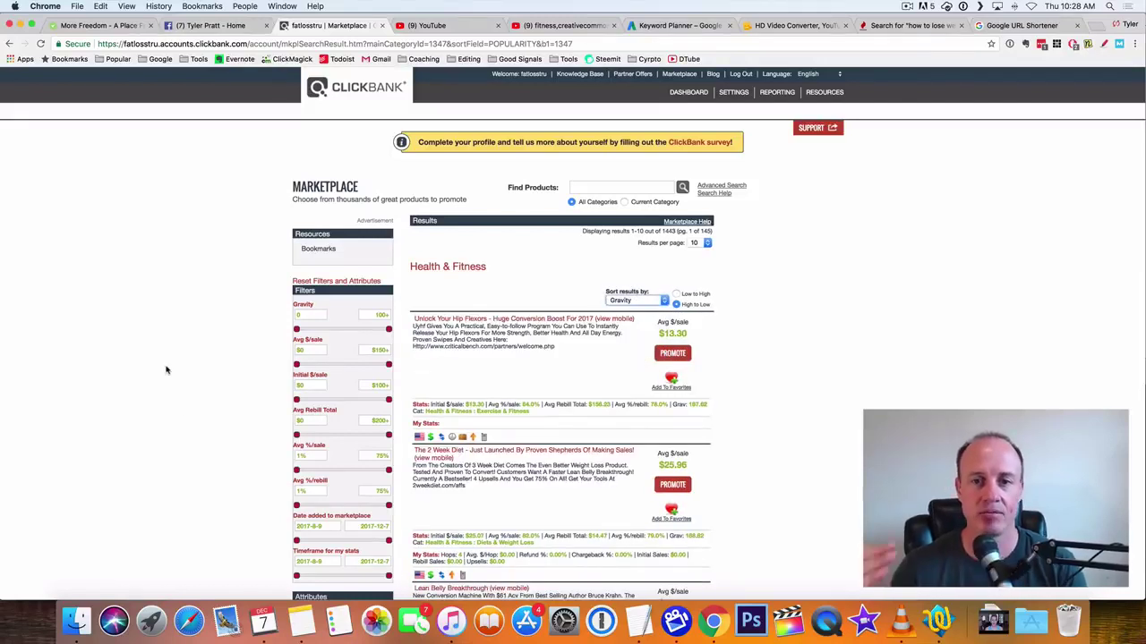
{"action": "scroll", "coordinate": [166, 370], "scroll_direction": "down", "scroll_amount": 3}
{"action": "scroll", "coordinate": [161, 370], "scroll_direction": "down", "scroll_amount": 1}
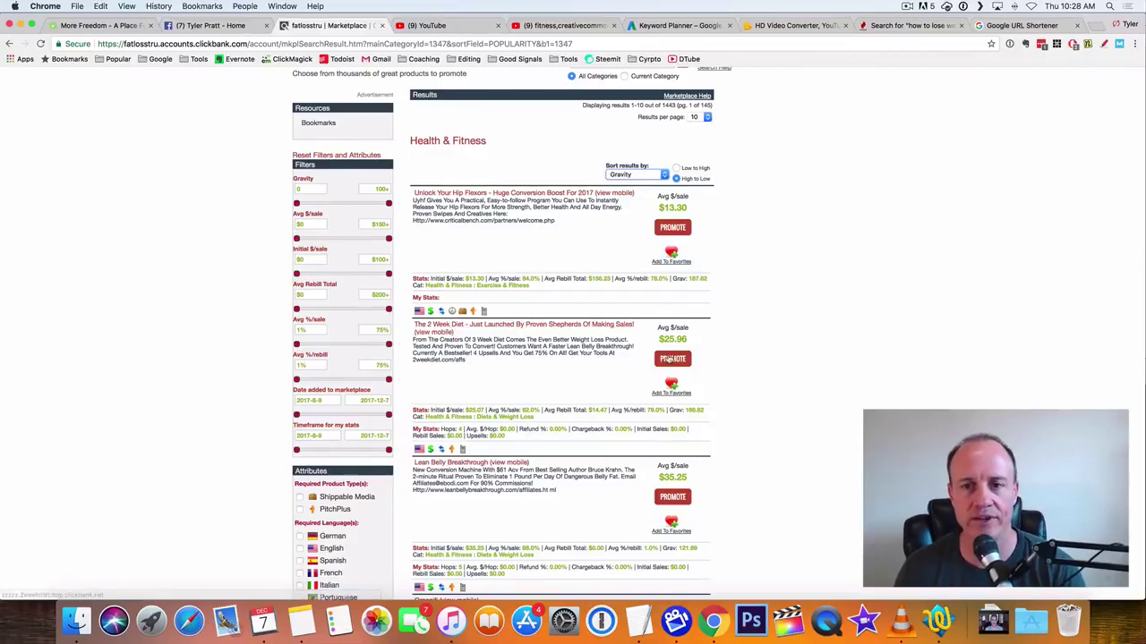
- Create a ClickBank HopLink for The 2 Week Diet and copy its URL
{"action": "left_click", "coordinate": [674, 359]}
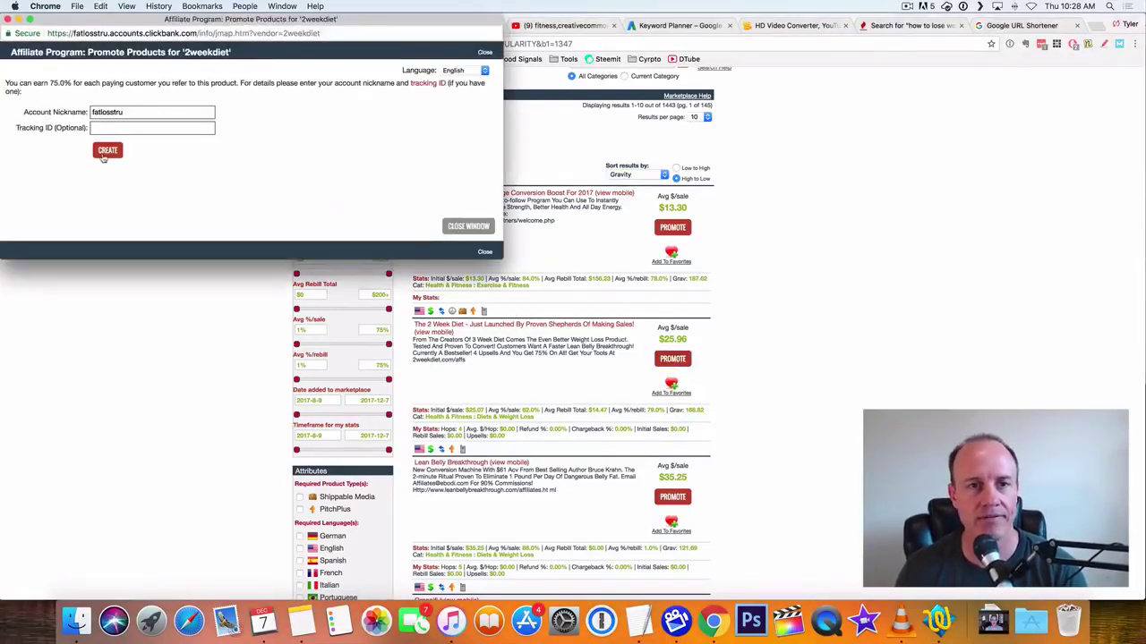
{"action": "left_click", "coordinate": [106, 152]}
{"action": "left_click_drag", "start_coordinate": [210, 104], "coordinate": [10, 111]}
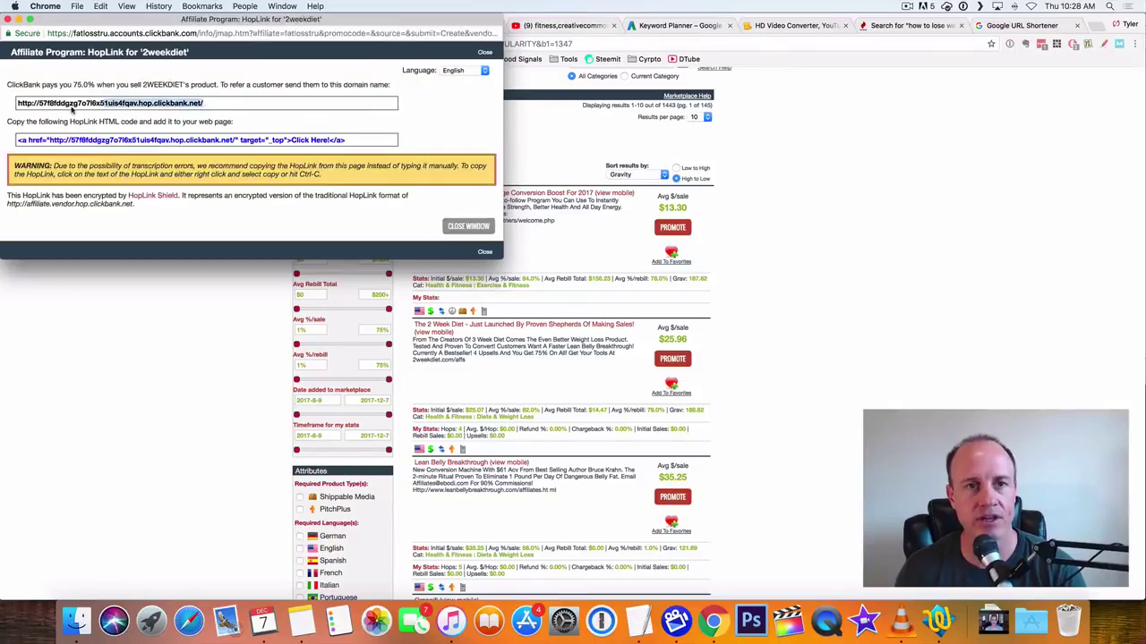
{"action": "right_click", "coordinate": [34, 105]}
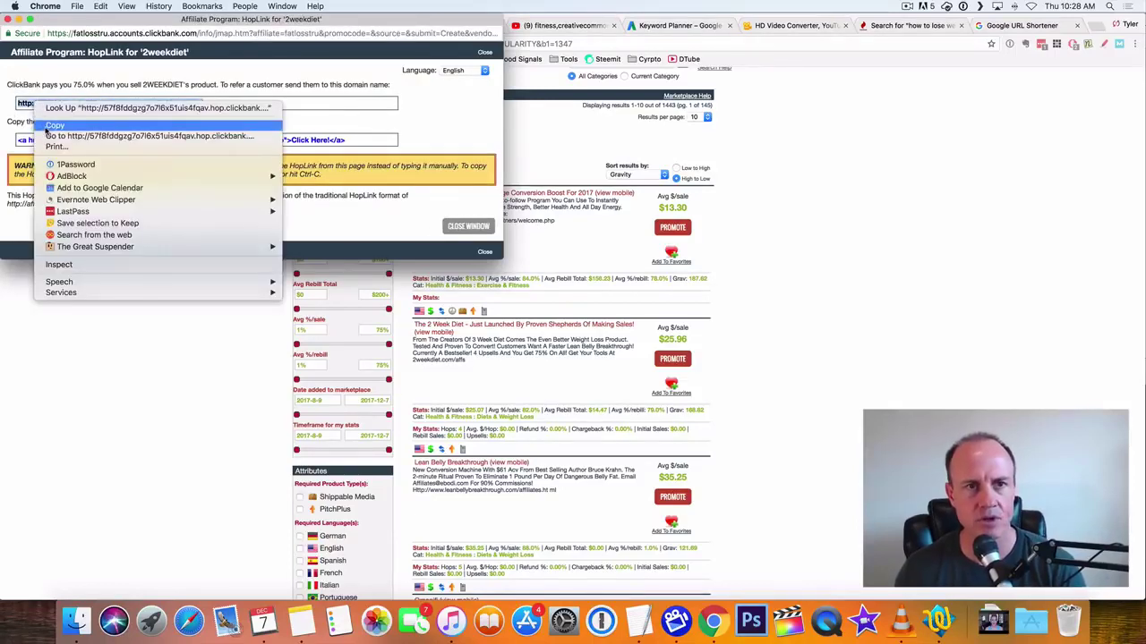
{"action": "left_click", "coordinate": [54, 131]}
{"action": "left_click", "coordinate": [465, 228]}
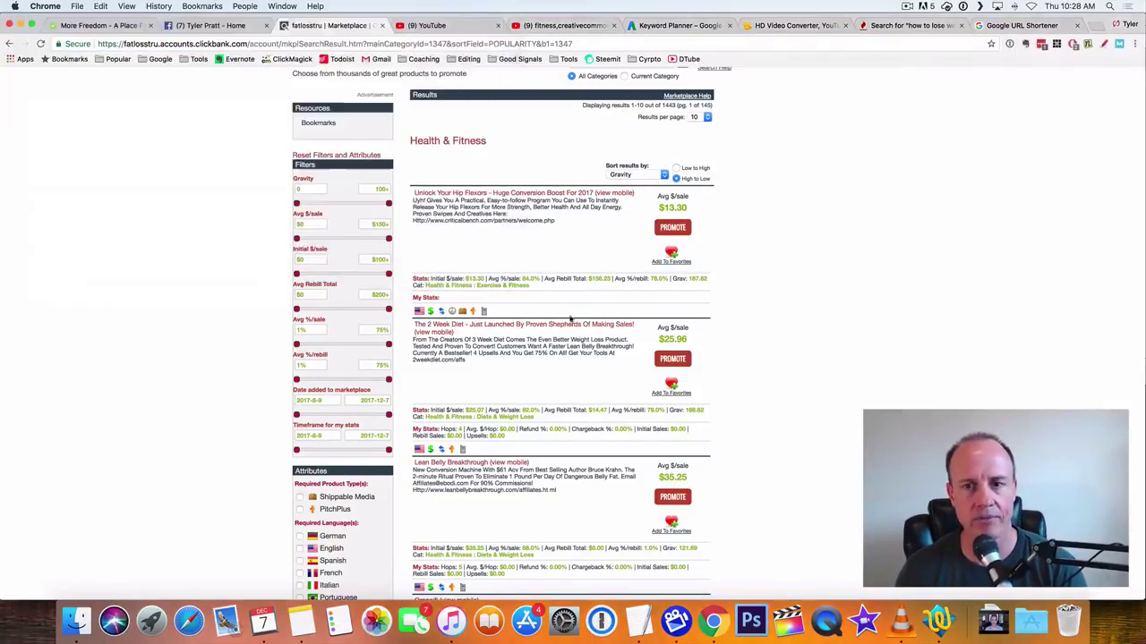
- Regenerate The 2 Week Diet HopLink, copy the new URL, and close its window
{"action": "left_click", "coordinate": [673, 359]}
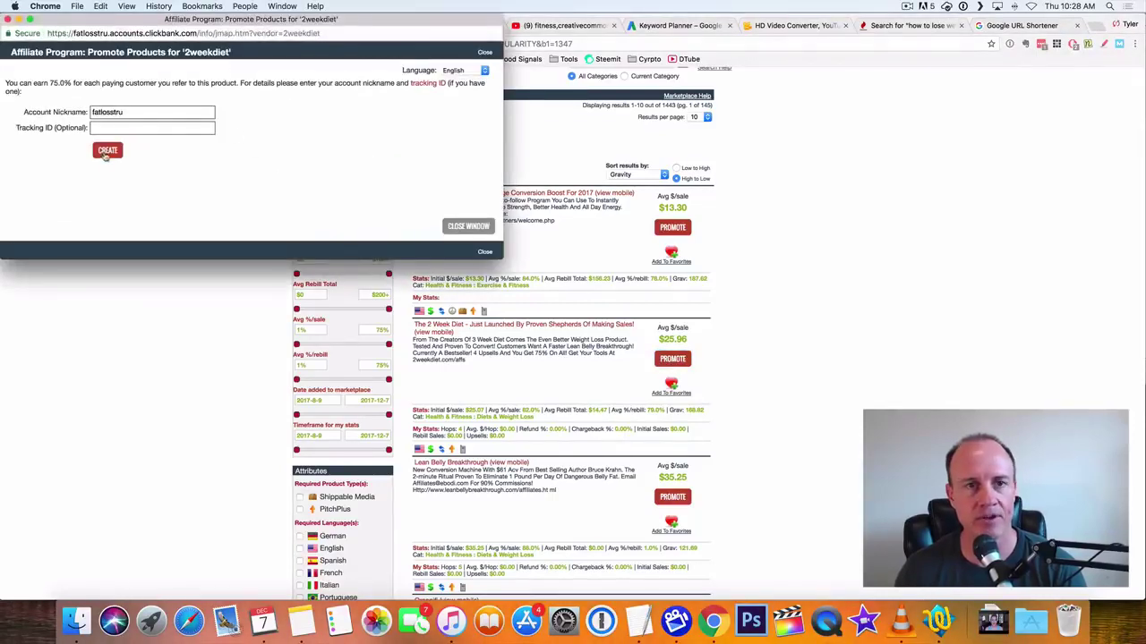
{"action": "left_click", "coordinate": [108, 149]}
{"action": "left_click_drag", "start_coordinate": [215, 103], "coordinate": [16, 105]}
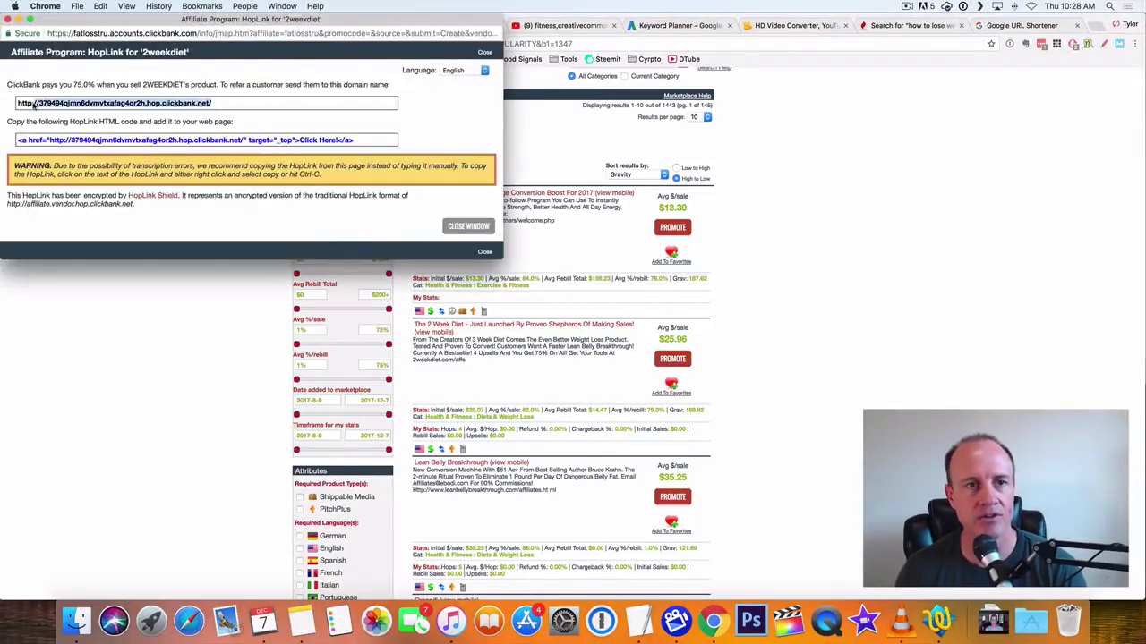
{"action": "right_click", "coordinate": [46, 100]}
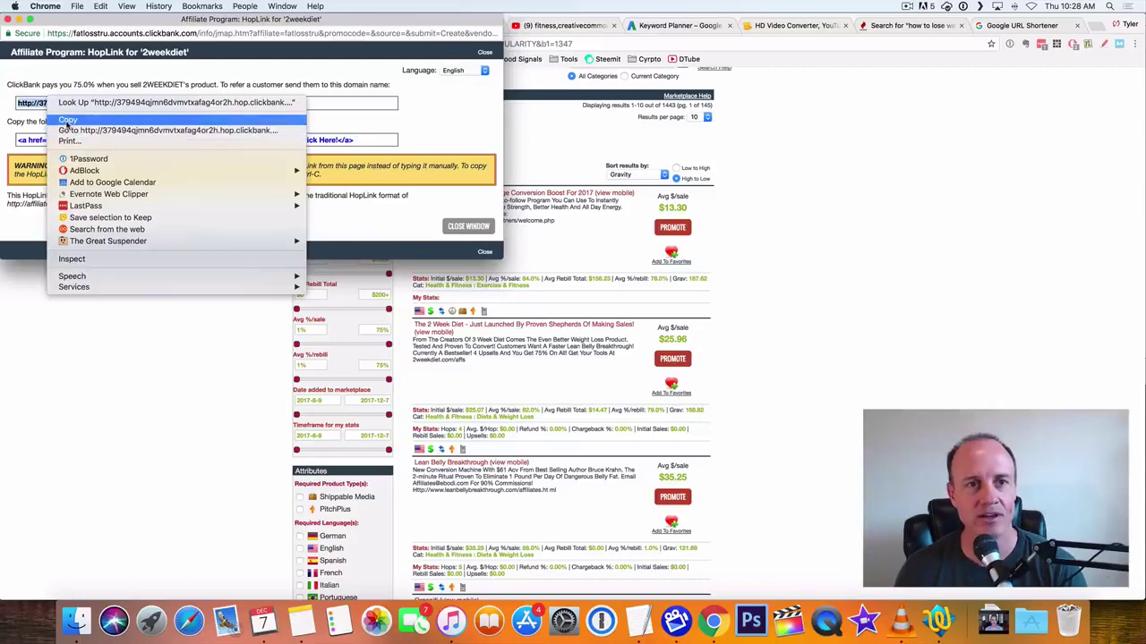
{"action": "left_click", "coordinate": [67, 120]}
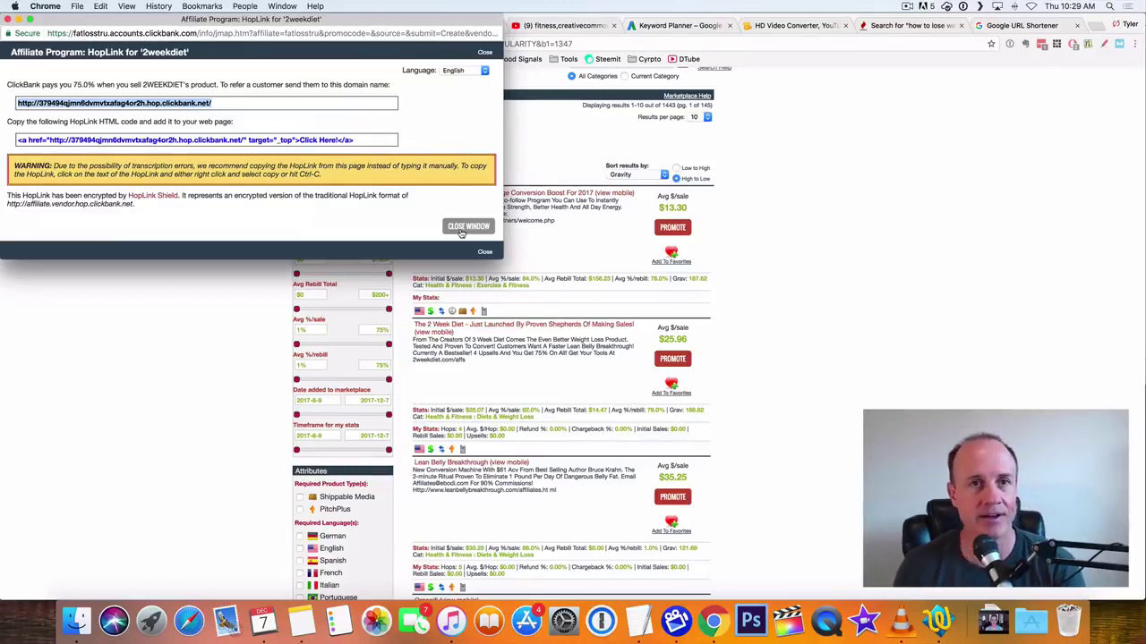
{"action": "left_click", "coordinate": [7, 18]}
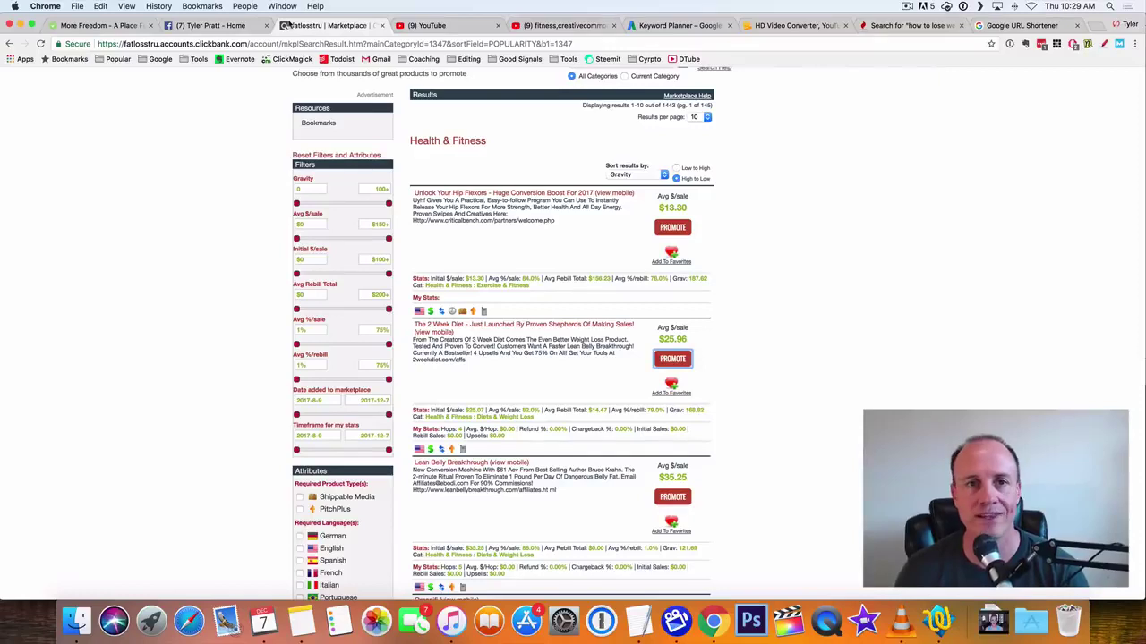
- Shorten the pasted HopLink in Google URL Shortener and copy the short link goo.gl/74v8jM
{"action": "left_click", "coordinate": [1027, 27]}
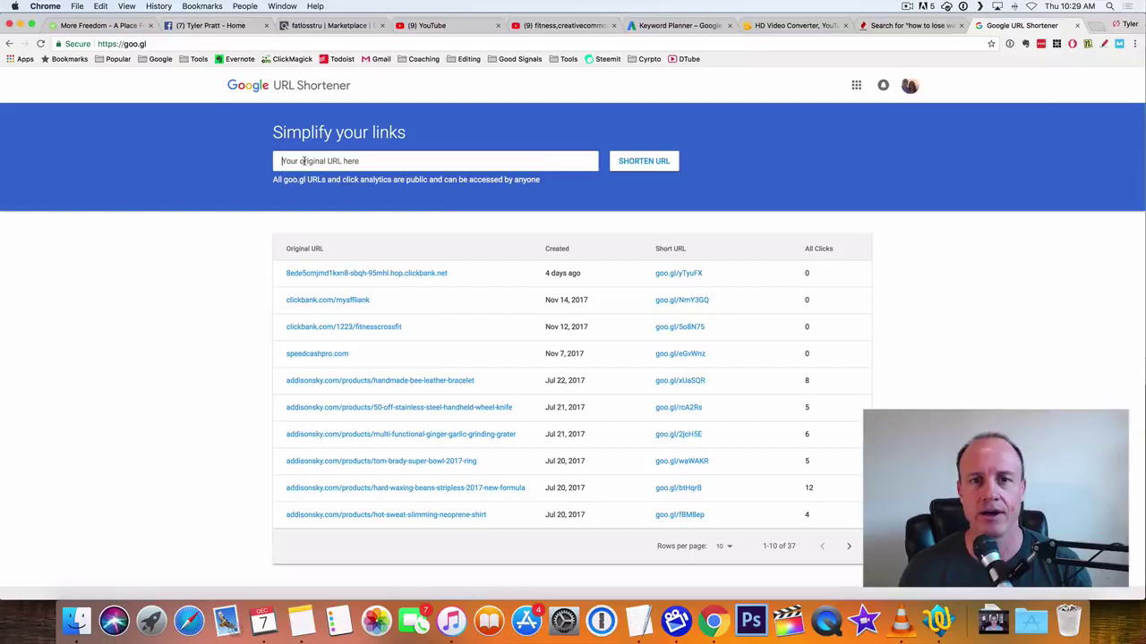
{"action": "right_click", "coordinate": [303, 162]}
{"action": "left_click", "coordinate": [326, 215]}
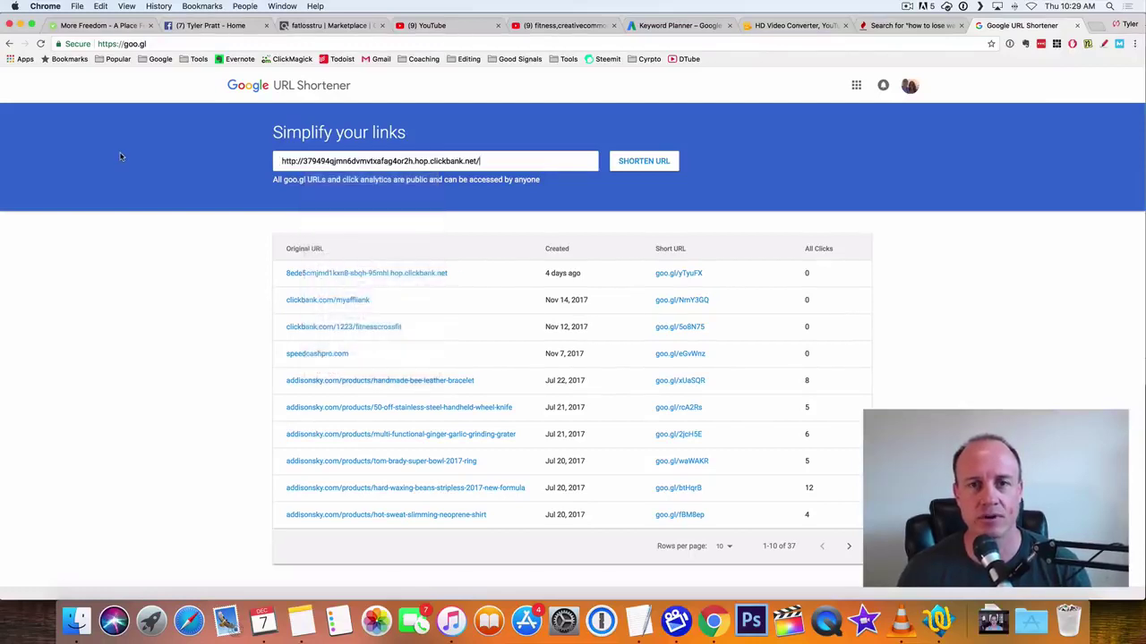
{"action": "left_click", "coordinate": [644, 165]}
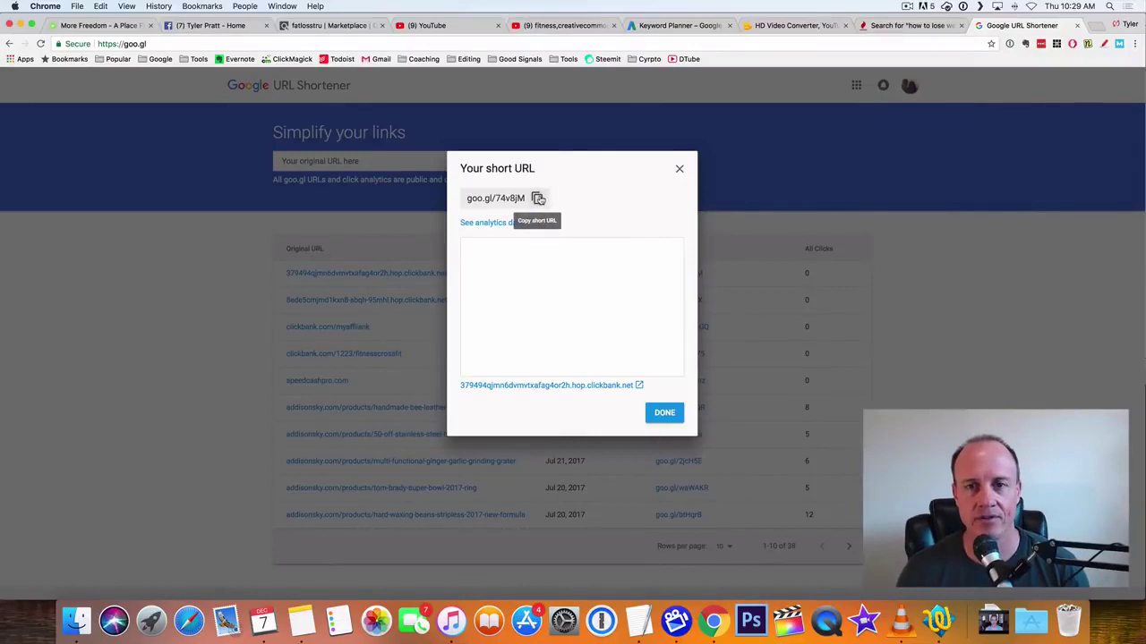
{"action": "left_click", "coordinate": [538, 199]}
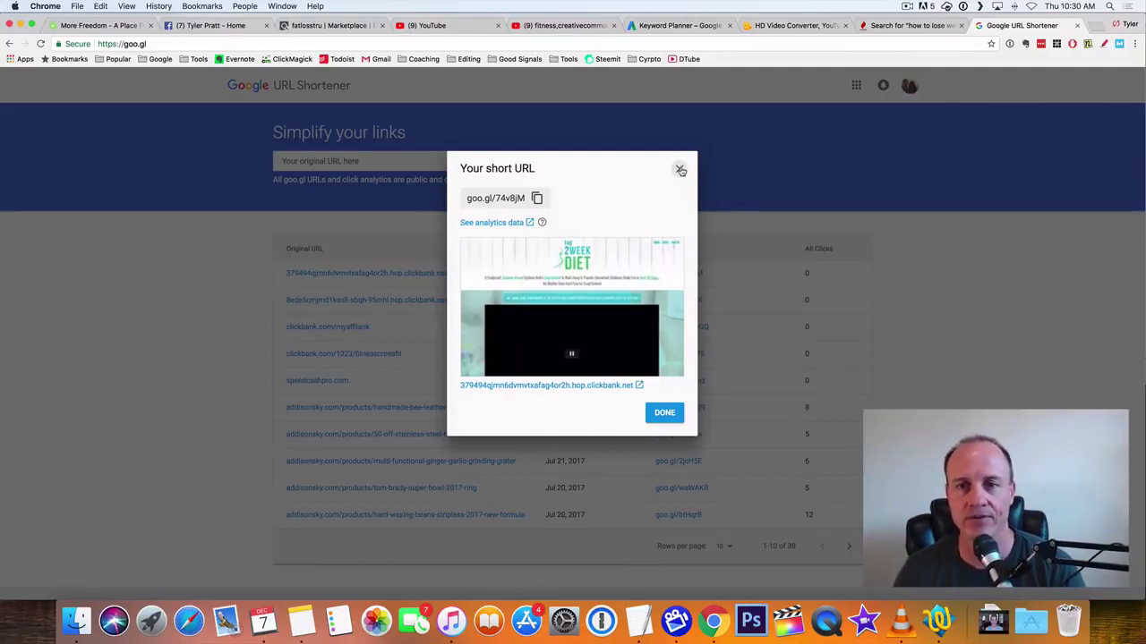
{"action": "left_click", "coordinate": [680, 170]}
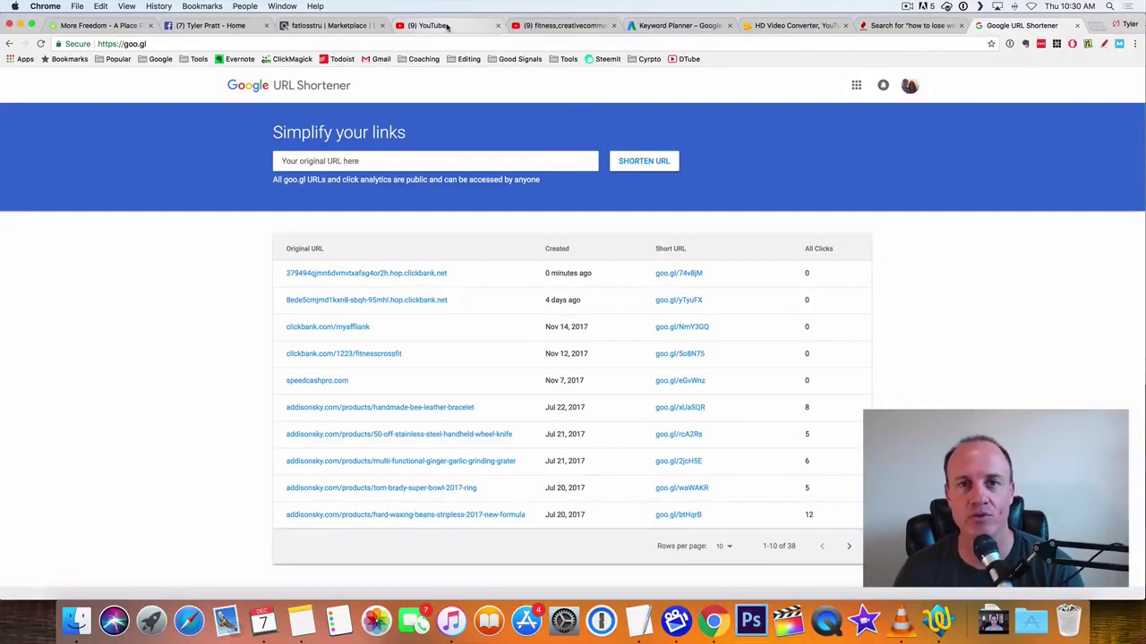
- Clear YouTube's previous search and enter 'how to lose weight' in the search box
{"action": "left_click", "coordinate": [448, 27]}
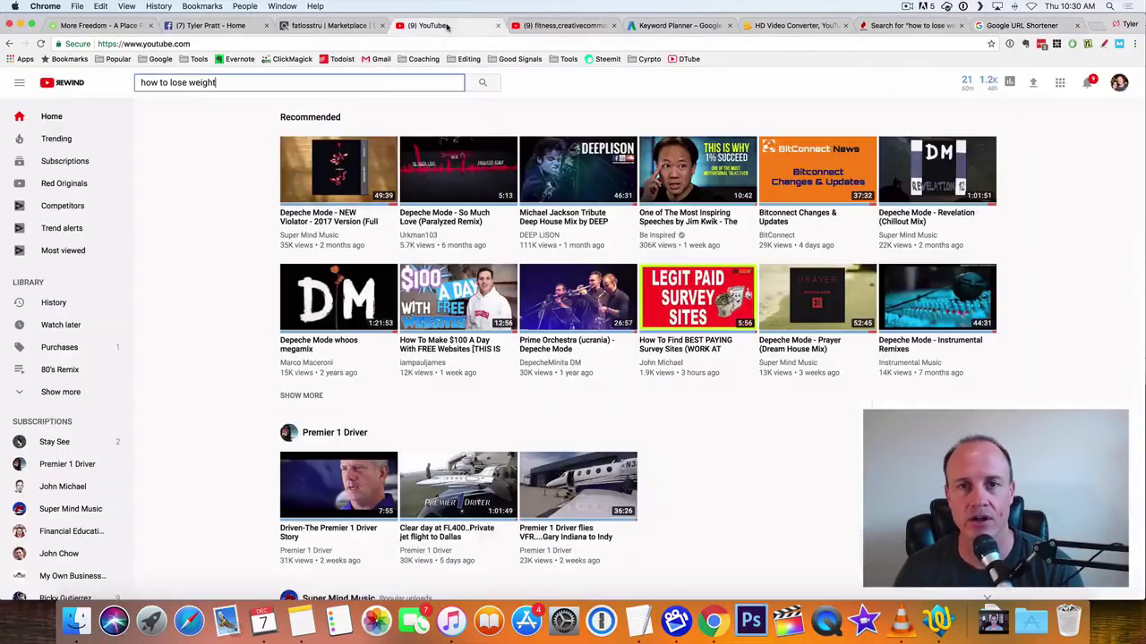
{"action": "triple_click", "coordinate": [229, 81]}
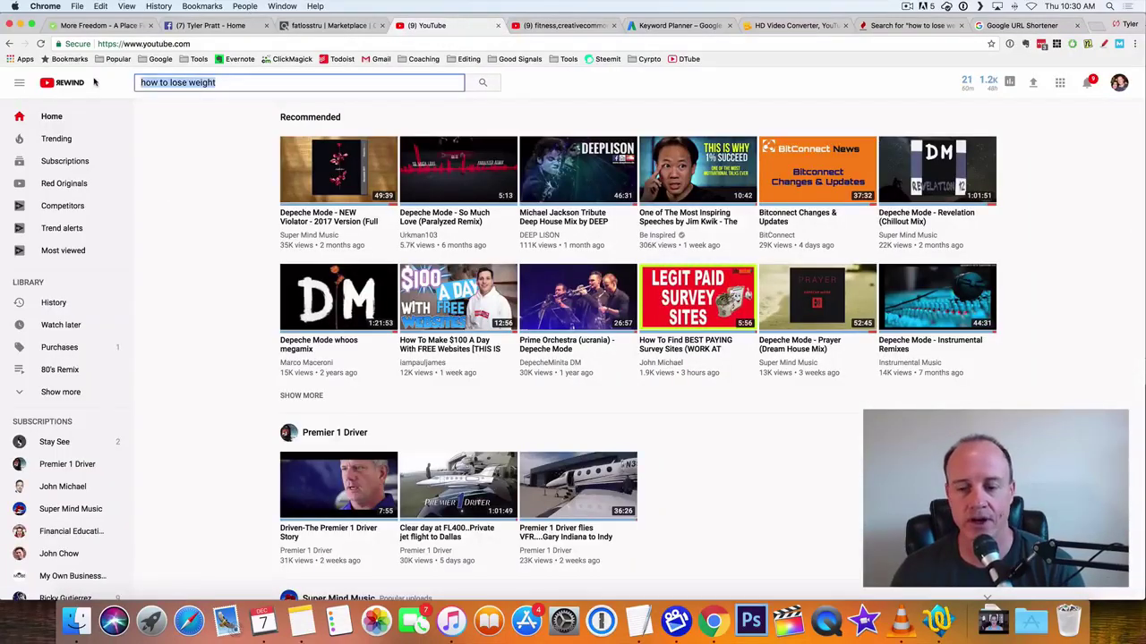
{"action": "key", "text": "BackSpace"}
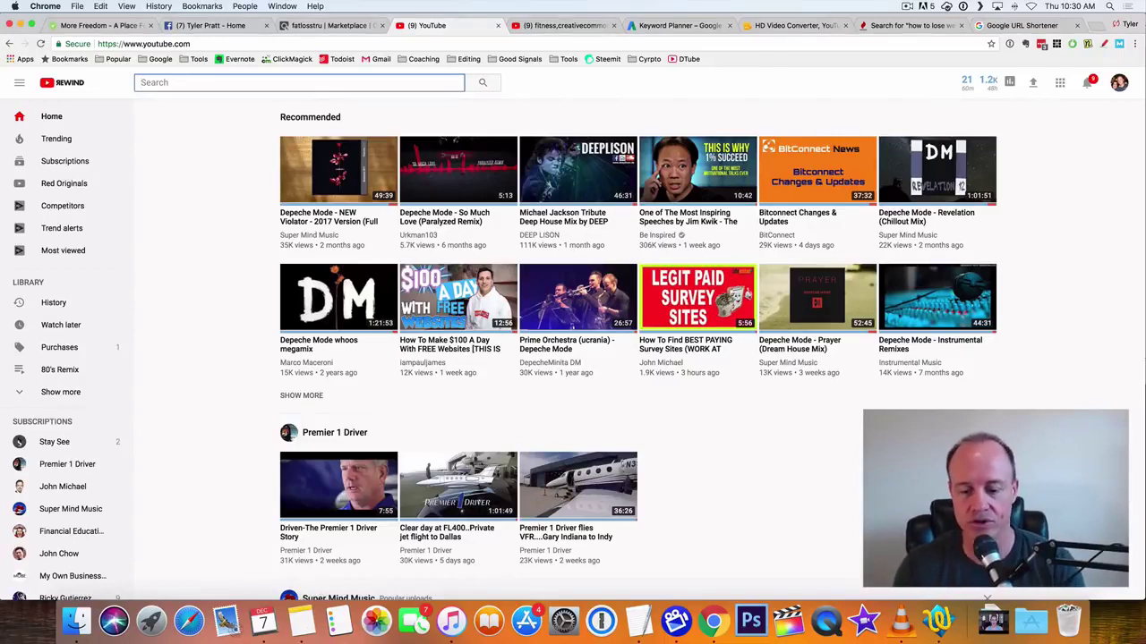
{"action": "type", "text": "how to"}
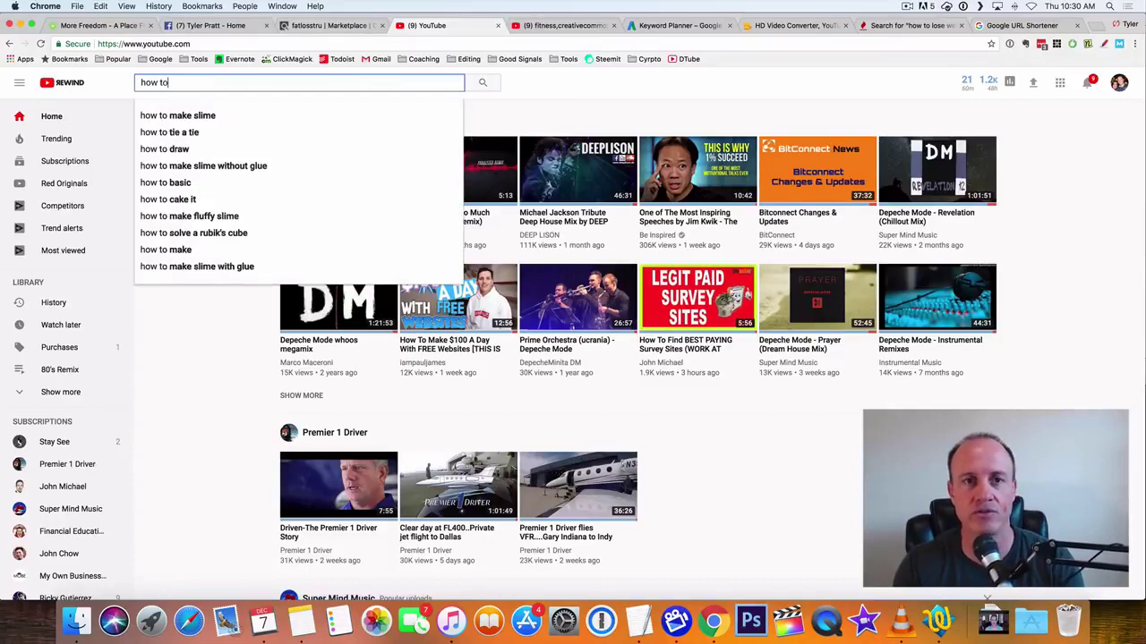
{"action": "type", "text": " lose"}
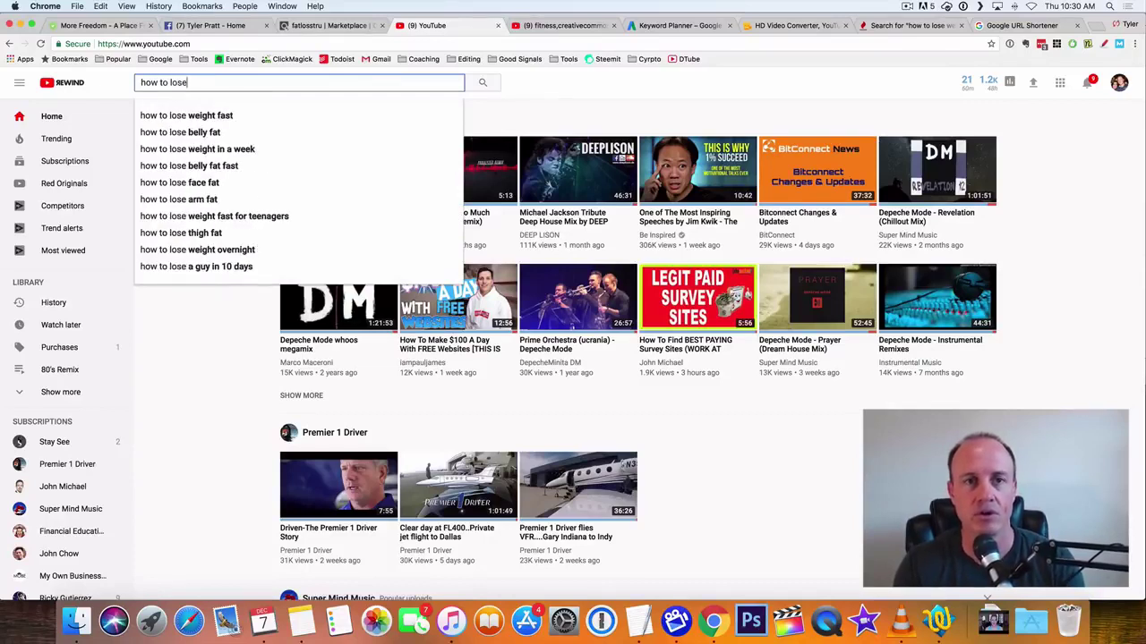
{"action": "type", "text": " wee"}
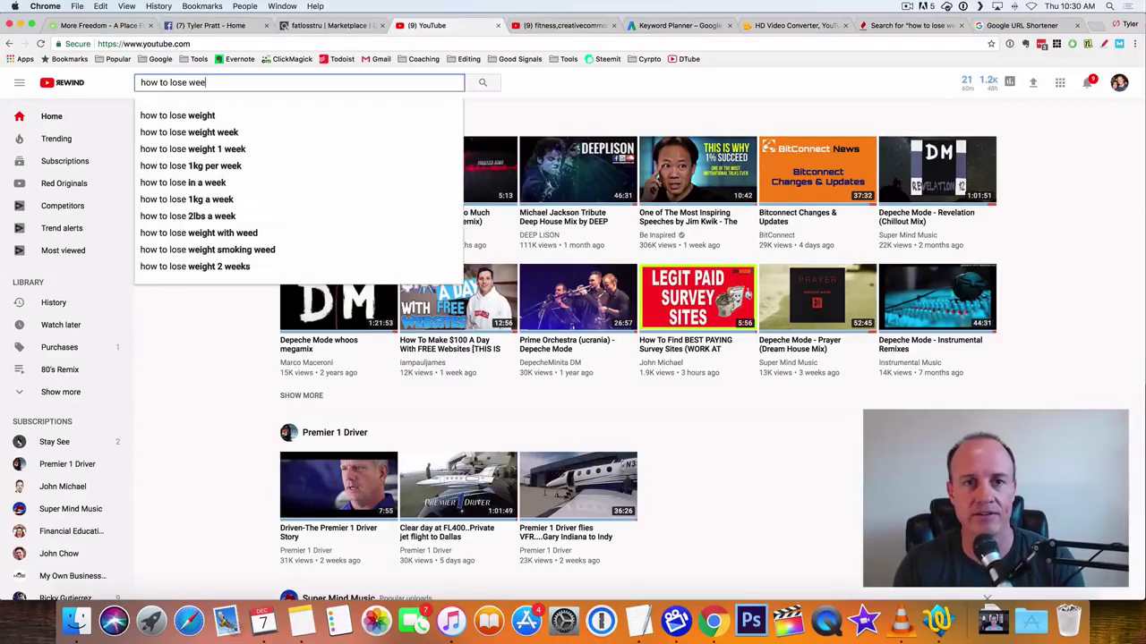
{"action": "key", "text": "BackSpace"}
{"action": "key", "text": "BackSpace"}
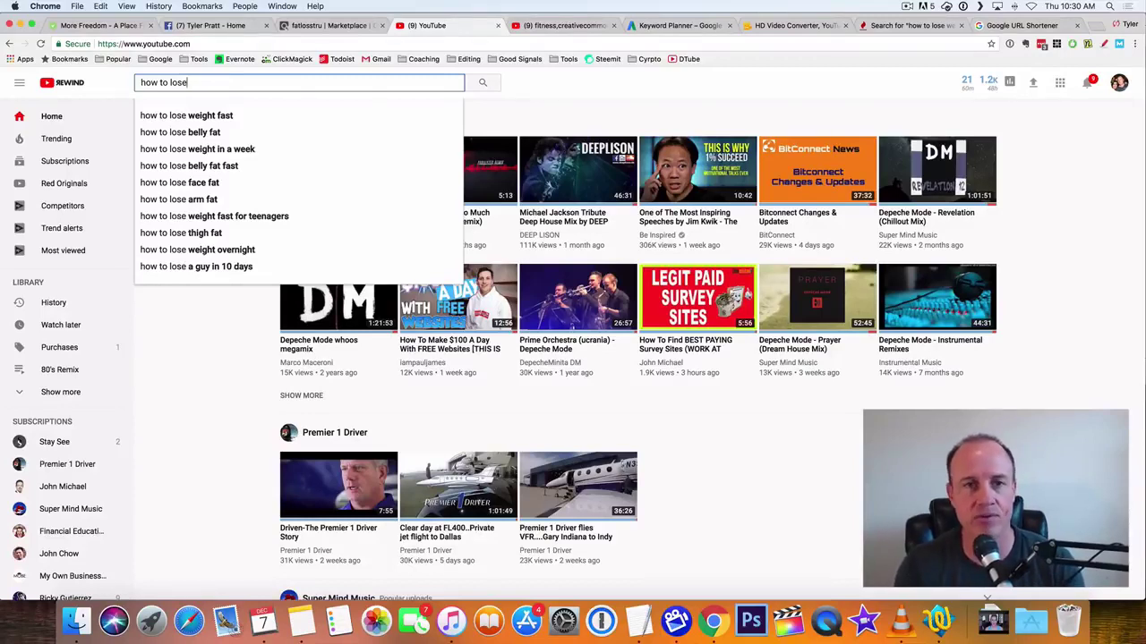
{"action": "type", "text": "s"}
{"action": "key", "text": "BackSpace"}
{"action": "type", "text": "w"}
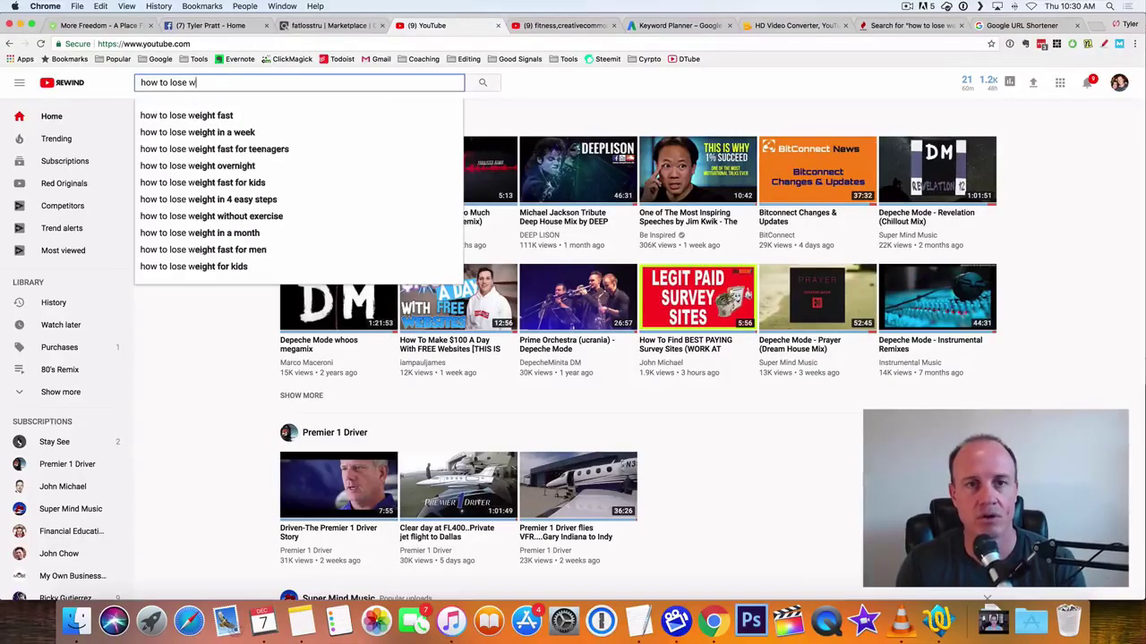
{"action": "type", "text": "ie"}
{"action": "key", "text": "BackSpace"}
{"action": "key", "text": "BackSpace"}
{"action": "type", "text": "eight"}
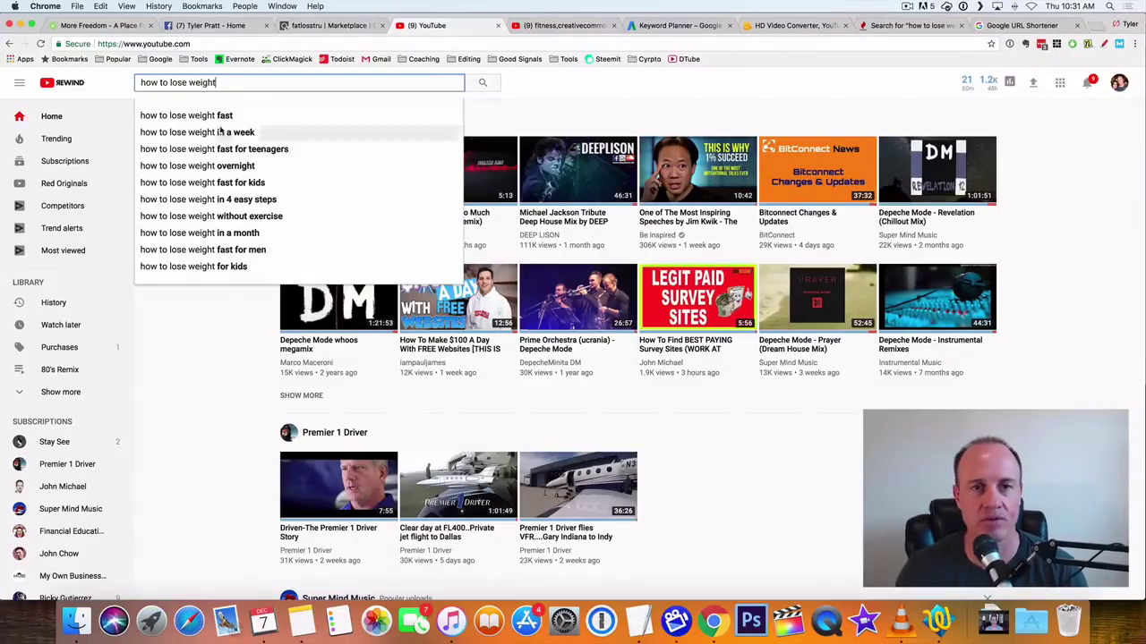
- Complete the query as 'how to lose weight women' and run the search
{"action": "type", "text": " wo"}
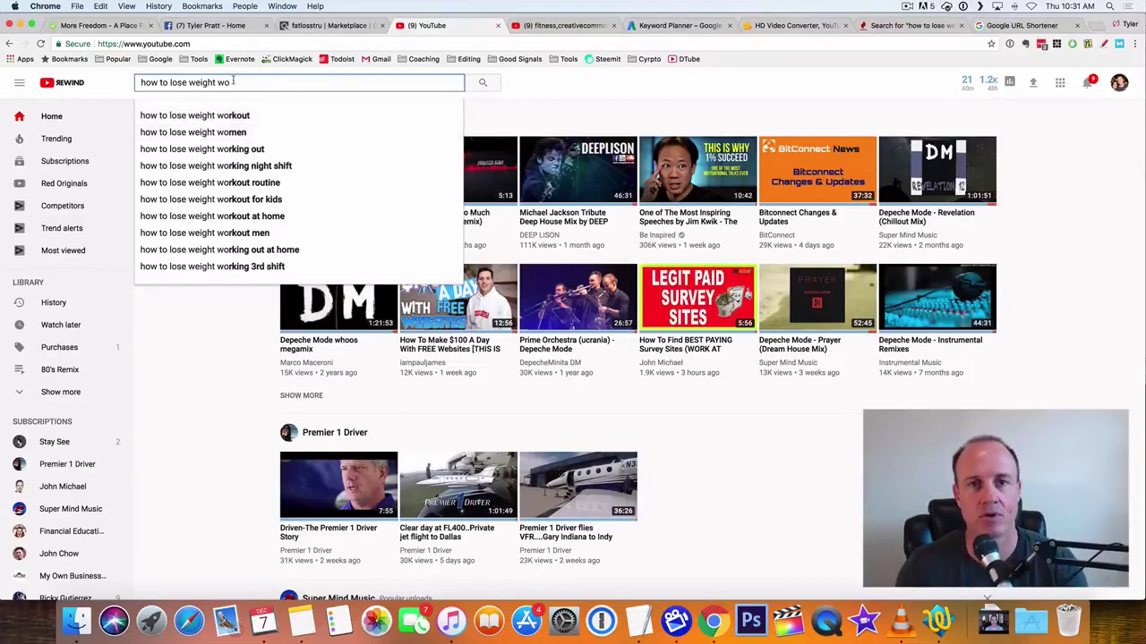
{"action": "type", "text": "m"}
{"action": "key", "text": "BackSpace"}
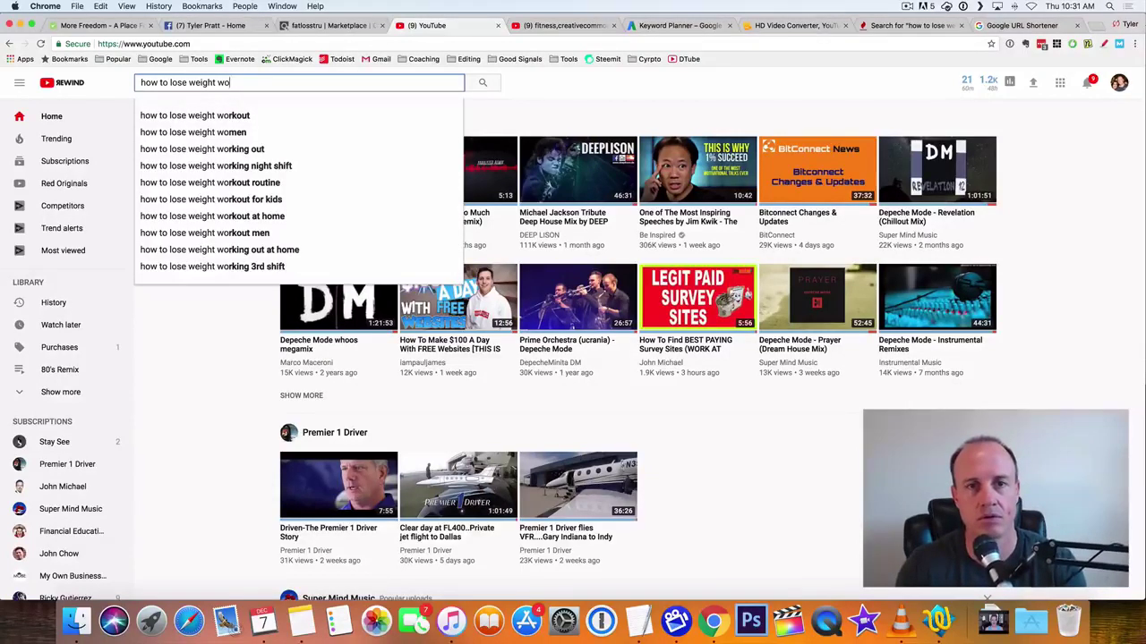
{"action": "type", "text": "mn"}
{"action": "key", "text": "BackSpace"}
{"action": "key", "text": "BackSpace"}
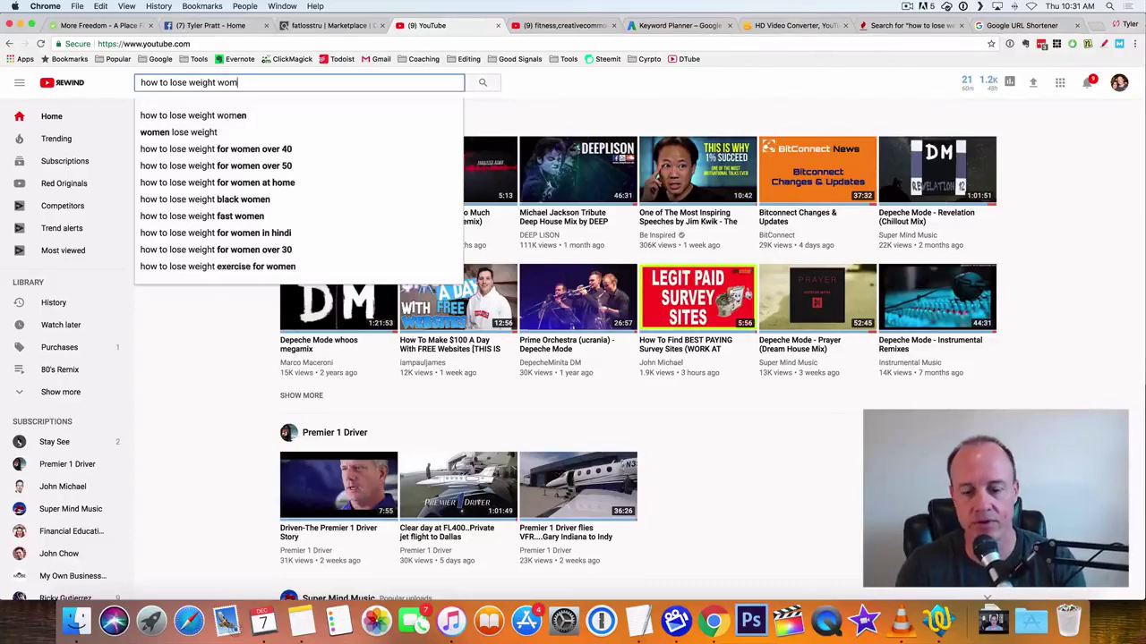
{"action": "key", "text": "Return"}
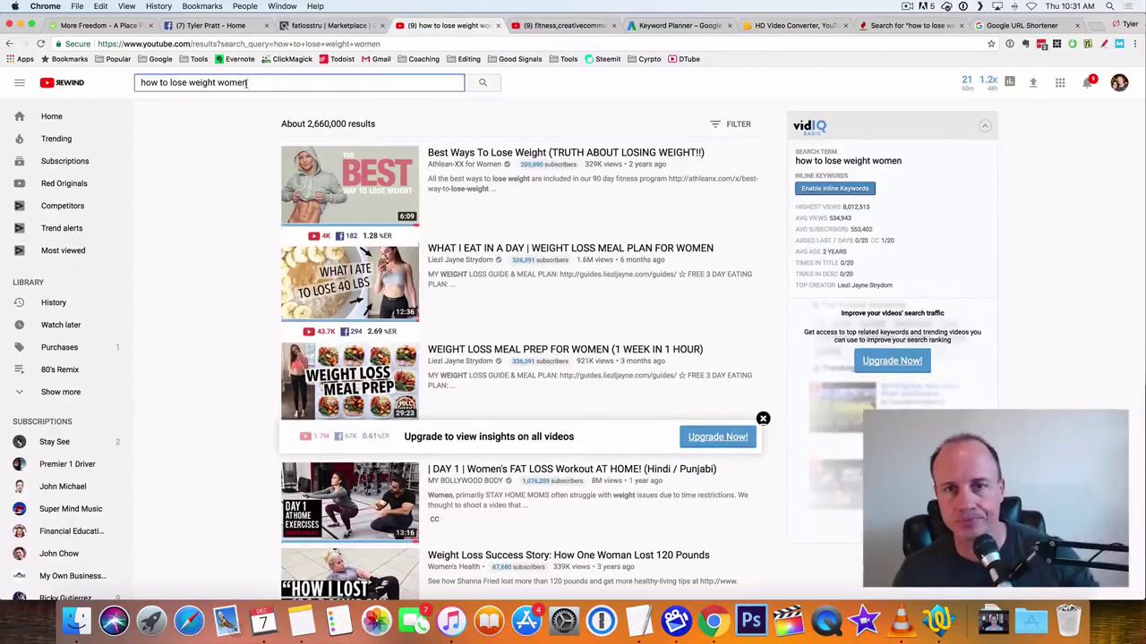
- Review Keyword Planner's 'how to lose weight' ideas (100K–1M monthly searches), then move to Keyword Tool
{"action": "left_click", "coordinate": [789, 27]}
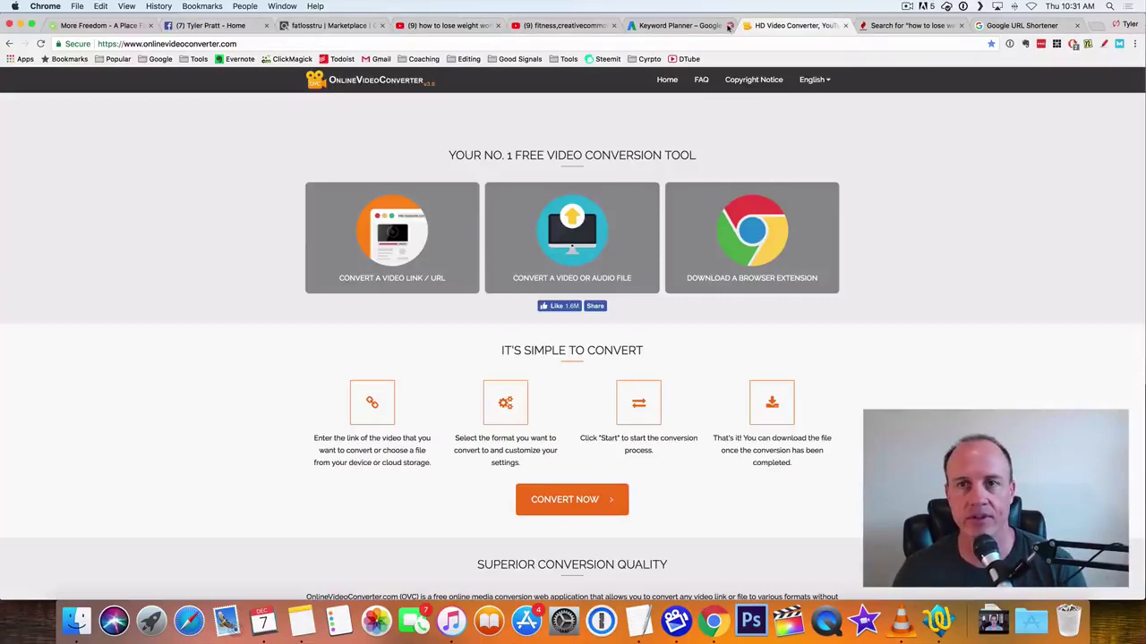
{"action": "left_click", "coordinate": [669, 26]}
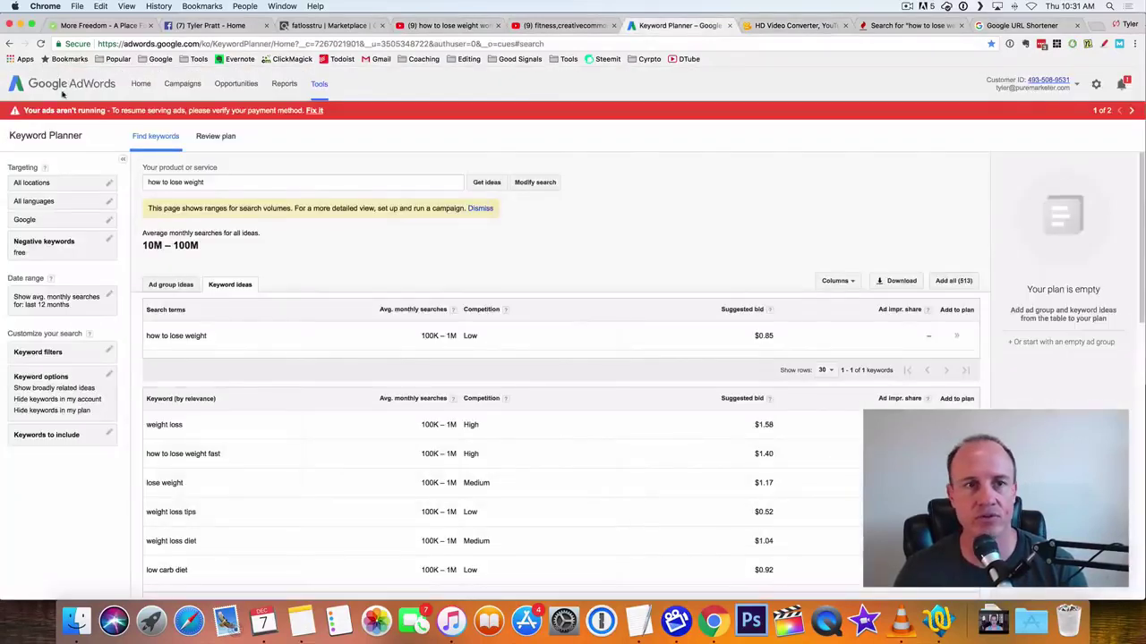
{"action": "left_click", "coordinate": [255, 182]}
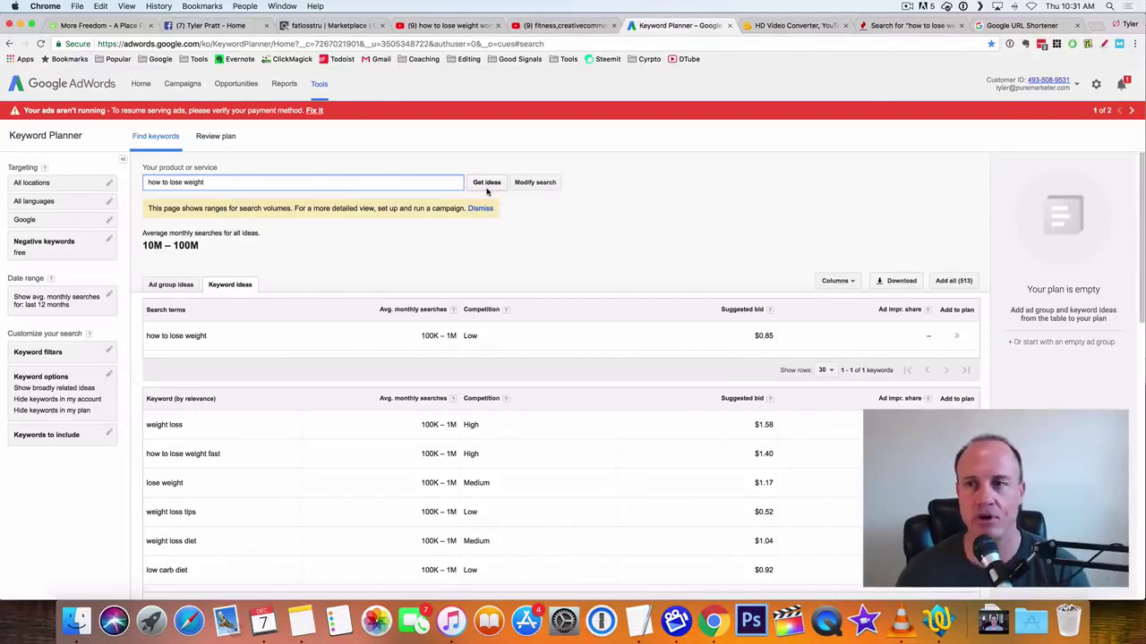
{"action": "left_click", "coordinate": [908, 25]}
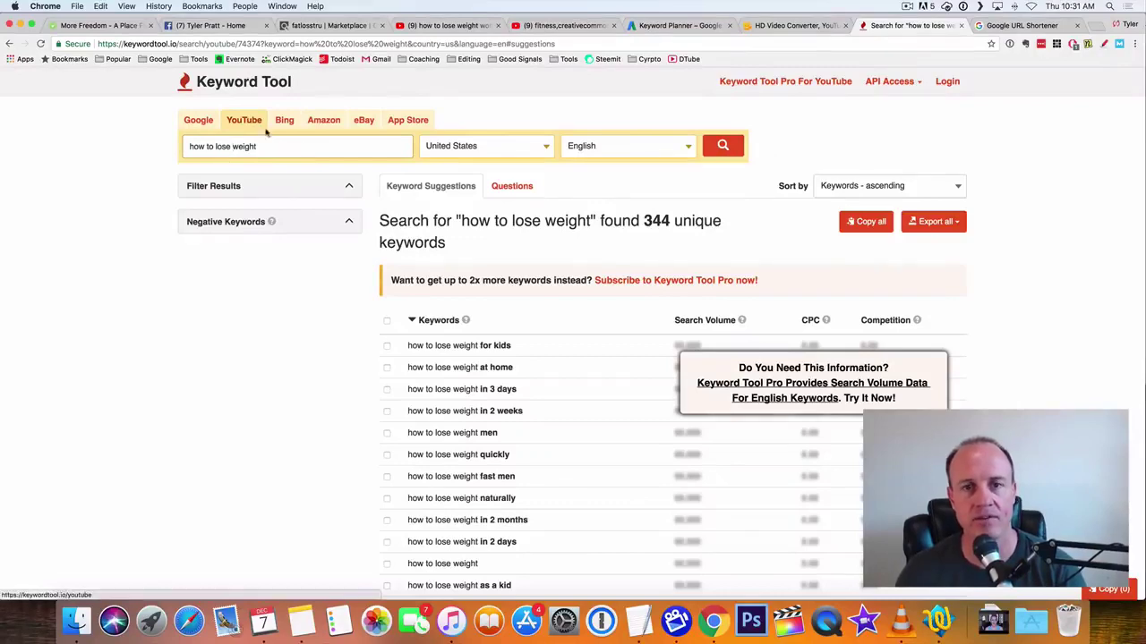
- Scroll through Keyword Tool's 344 'how to lose weight' YouTube suggestions and back up
{"action": "scroll", "coordinate": [342, 366], "scroll_direction": "down", "scroll_amount": 2}
{"action": "scroll", "coordinate": [342, 366], "scroll_direction": "down", "scroll_amount": 2}
{"action": "scroll", "coordinate": [342, 366], "scroll_direction": "down", "scroll_amount": 2}
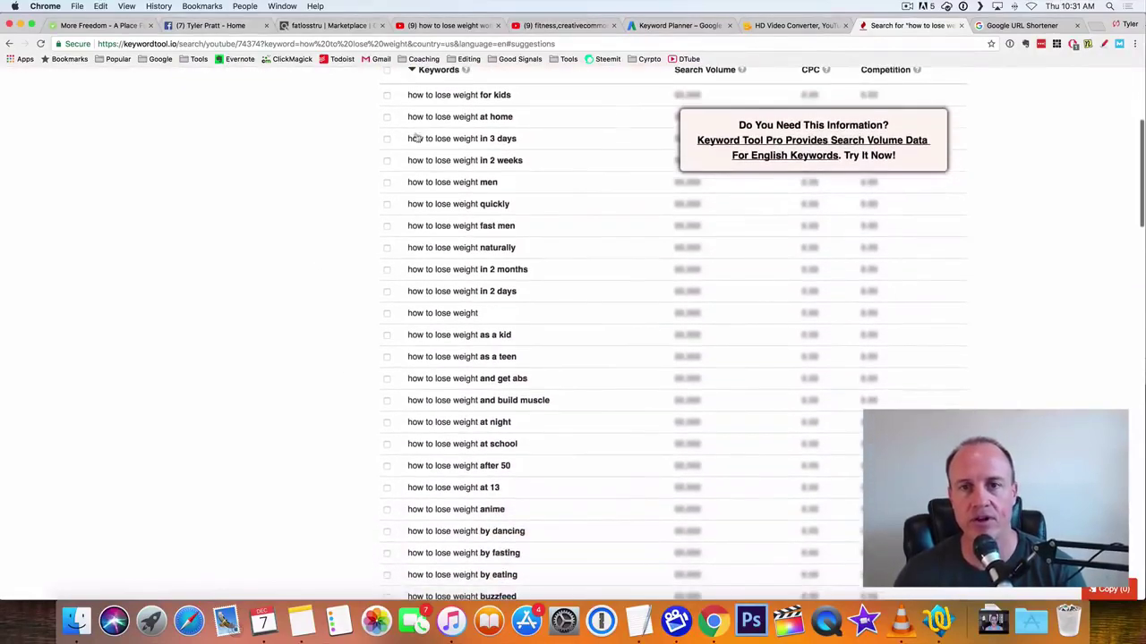
{"action": "scroll", "coordinate": [462, 381], "scroll_direction": "down", "scroll_amount": 3}
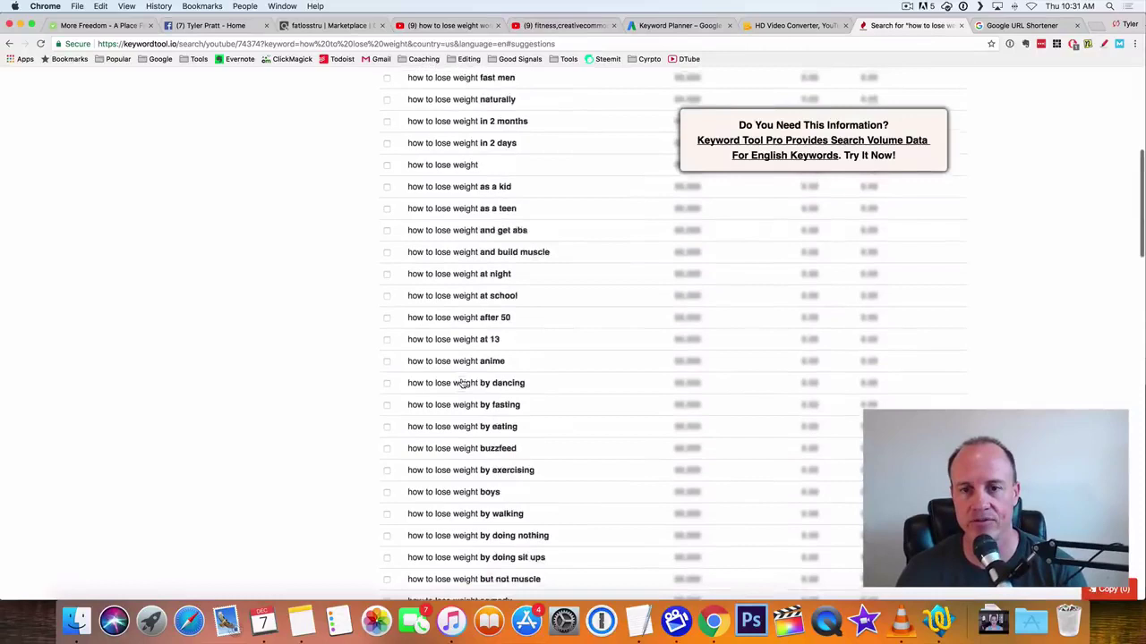
{"action": "scroll", "coordinate": [462, 380], "scroll_direction": "down", "scroll_amount": 1}
{"action": "scroll", "coordinate": [463, 381], "scroll_direction": "down", "scroll_amount": 3}
{"action": "scroll", "coordinate": [462, 381], "scroll_direction": "down", "scroll_amount": 1}
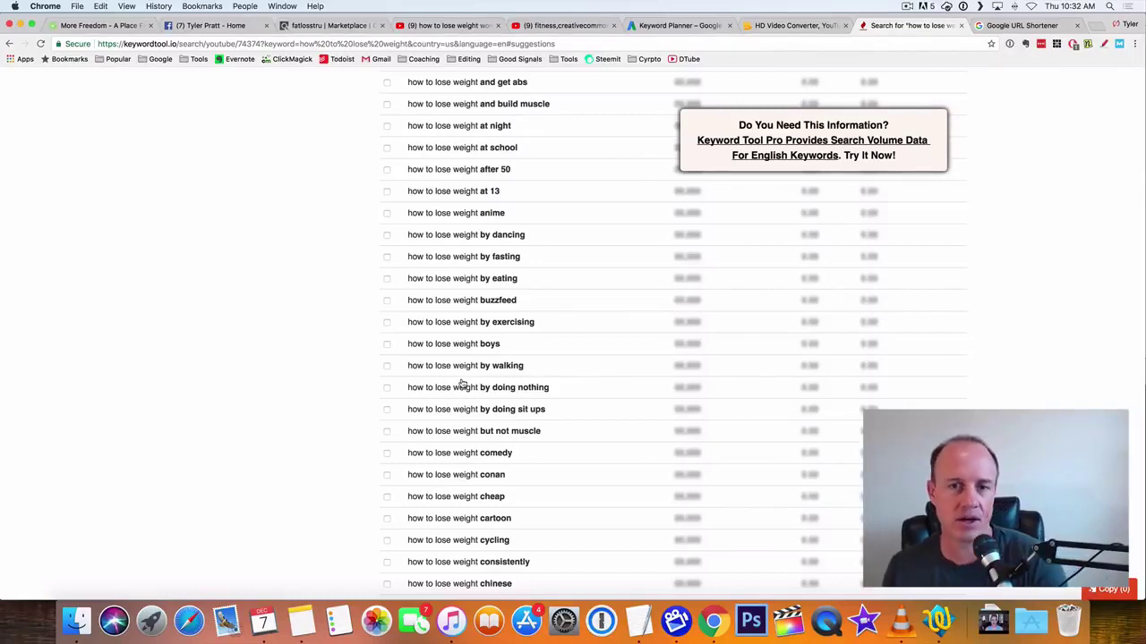
{"action": "scroll", "coordinate": [463, 383], "scroll_direction": "up", "scroll_amount": 3}
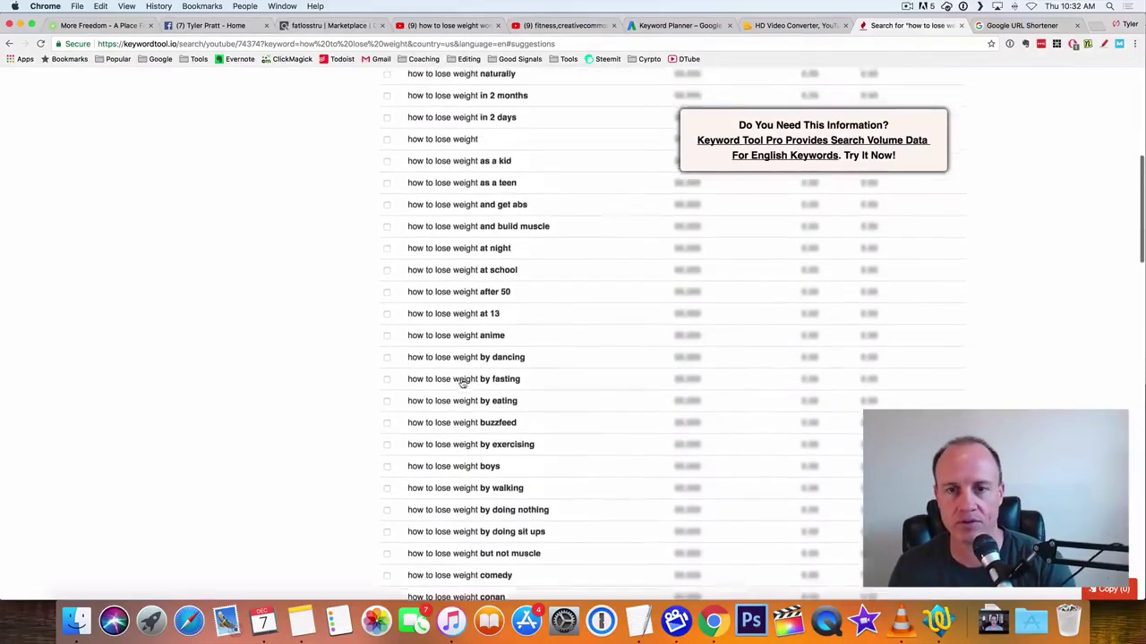
{"action": "scroll", "coordinate": [462, 383], "scroll_direction": "up", "scroll_amount": 3}
{"action": "scroll", "coordinate": [463, 383], "scroll_direction": "up", "scroll_amount": 3}
{"action": "scroll", "coordinate": [463, 383], "scroll_direction": "down", "scroll_amount": 3}
{"action": "scroll", "coordinate": [463, 383], "scroll_direction": "down", "scroll_amount": 2}
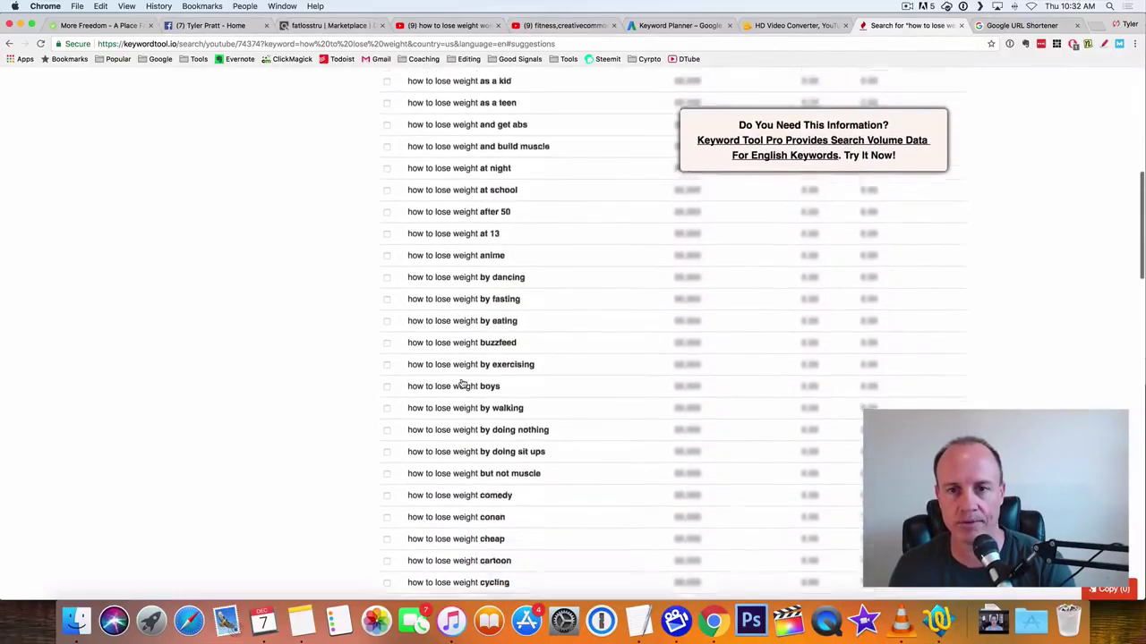
{"action": "scroll", "coordinate": [463, 381], "scroll_direction": "down", "scroll_amount": 2}
{"action": "scroll", "coordinate": [464, 376], "scroll_direction": "down", "scroll_amount": 2}
{"action": "scroll", "coordinate": [463, 374], "scroll_direction": "down", "scroll_amount": 1}
{"action": "scroll", "coordinate": [462, 374], "scroll_direction": "down", "scroll_amount": 2}
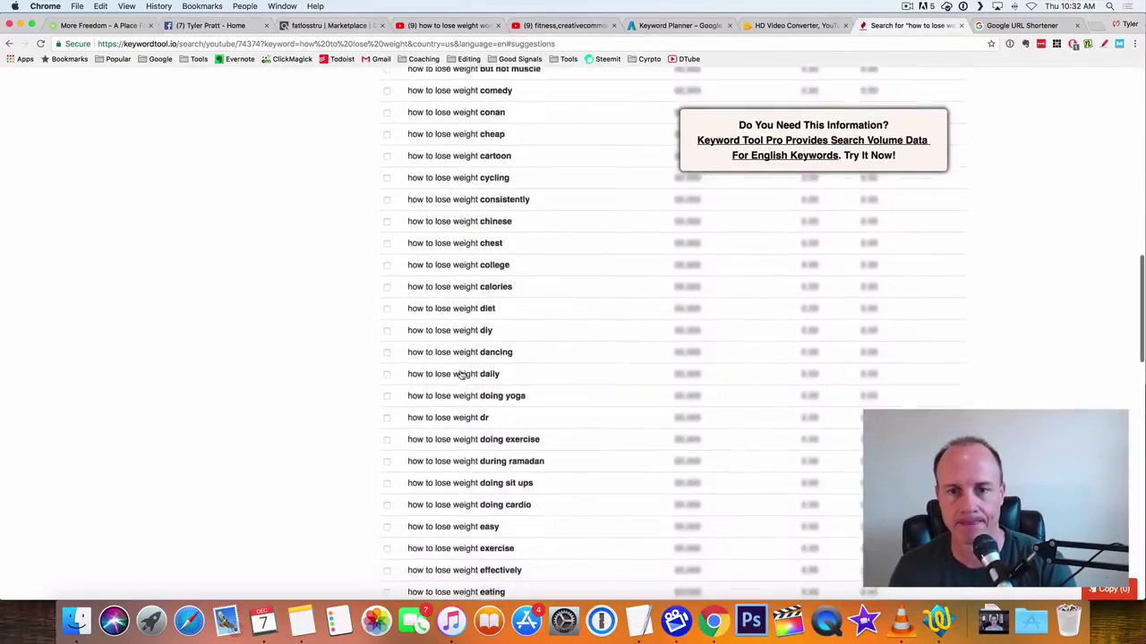
{"action": "scroll", "coordinate": [462, 375], "scroll_direction": "down", "scroll_amount": 8}
{"action": "scroll", "coordinate": [462, 374], "scroll_direction": "up", "scroll_amount": 5}
{"action": "scroll", "coordinate": [457, 340], "scroll_direction": "up", "scroll_amount": 10}
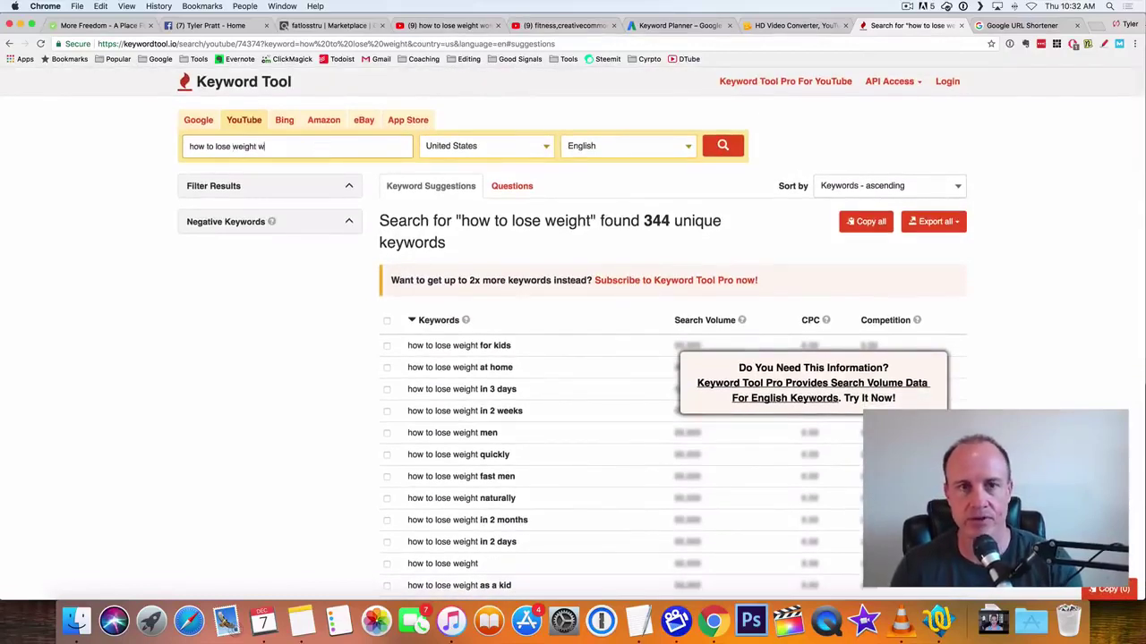
- Search Keyword Tool for 'how to lose weight w' and scan its 12 YouTube keywords
{"action": "key", "text": "Return"}
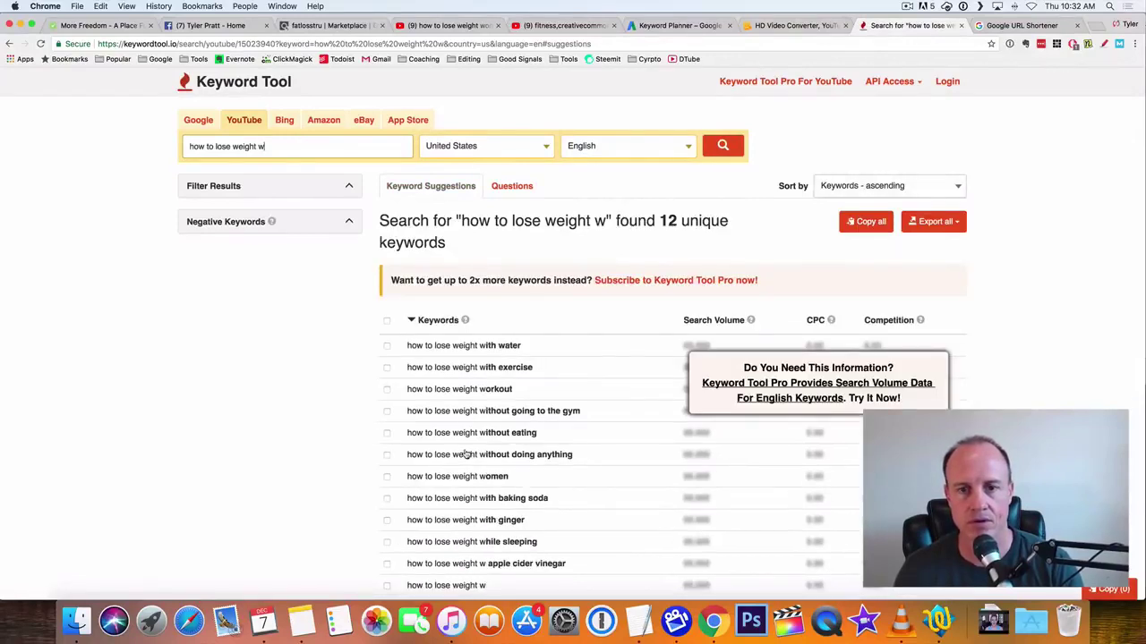
{"action": "scroll", "coordinate": [469, 477], "scroll_direction": "down", "scroll_amount": 1}
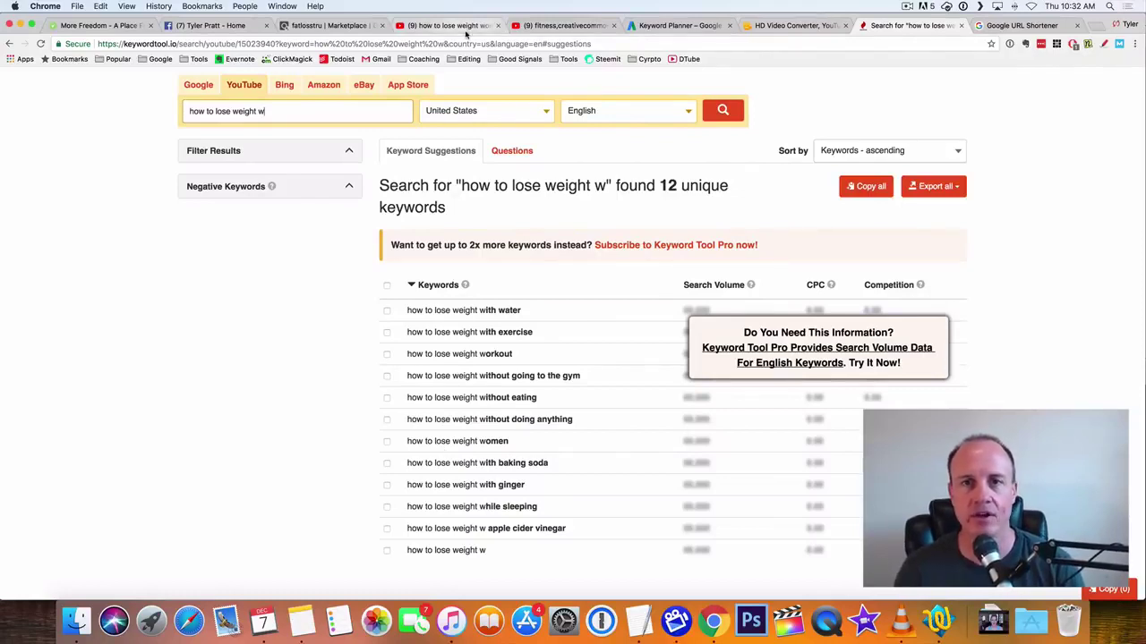
- Switch to the YouTube 'fitness,creativecommons' results, about 449,000 videos, and skim them
{"action": "left_click", "coordinate": [573, 26]}
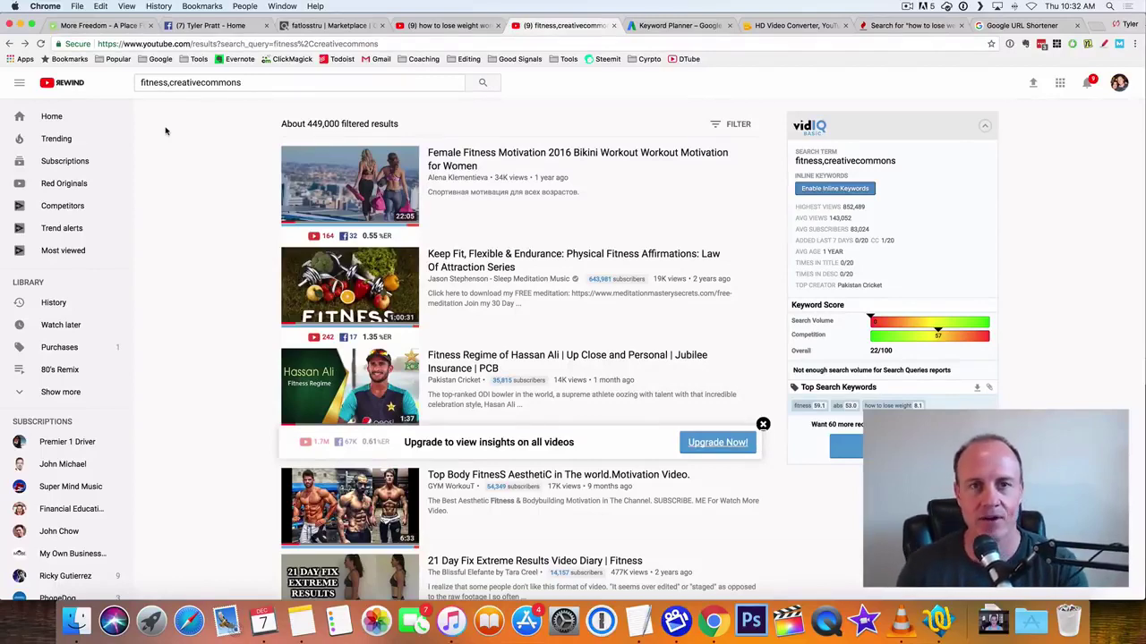
{"action": "scroll", "coordinate": [167, 139], "scroll_direction": "down", "scroll_amount": 3}
{"action": "scroll", "coordinate": [170, 146], "scroll_direction": "up", "scroll_amount": 3}
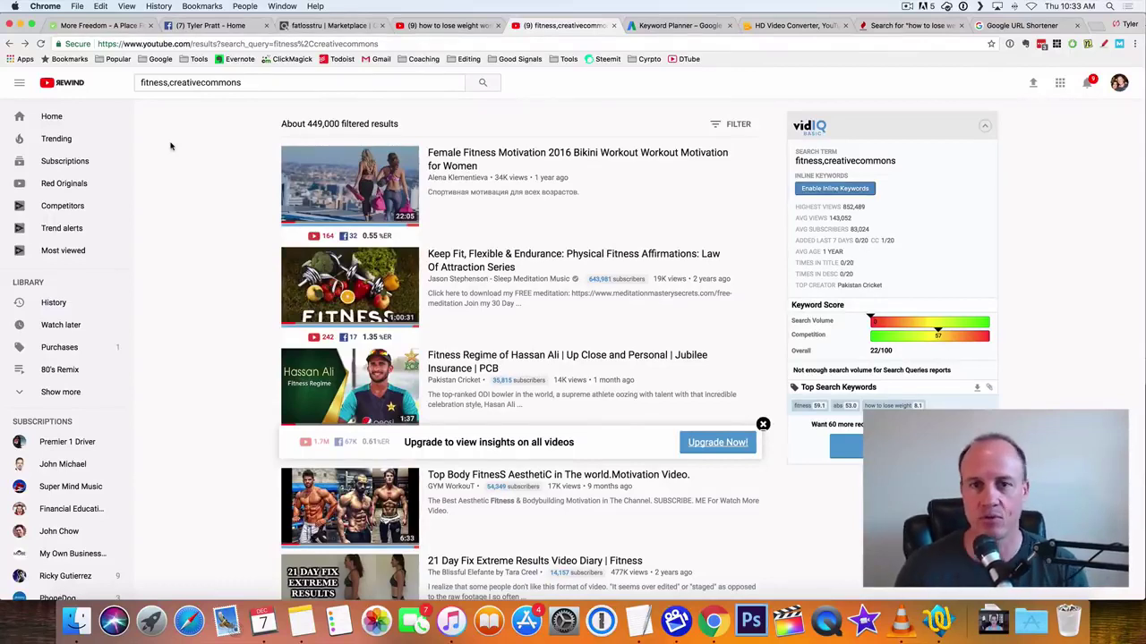
{"action": "mouse_move", "coordinate": [528, 165]}
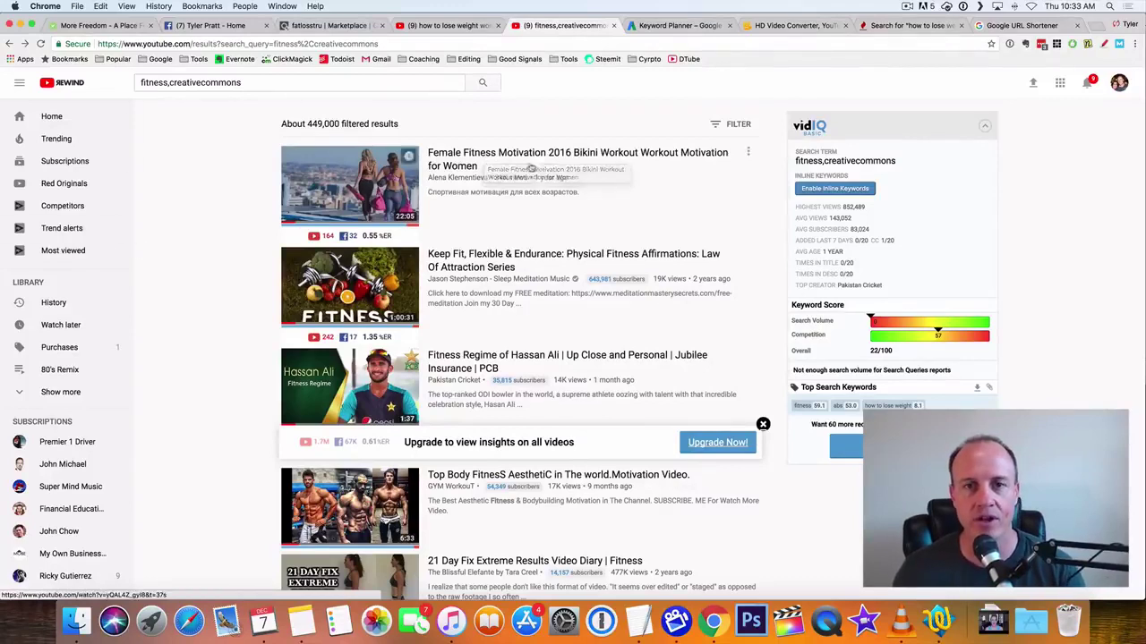
- Preview the Female Fitness Motivation 2016 video, then return to the fitness,creativecommons results
{"action": "left_click", "coordinate": [568, 154]}
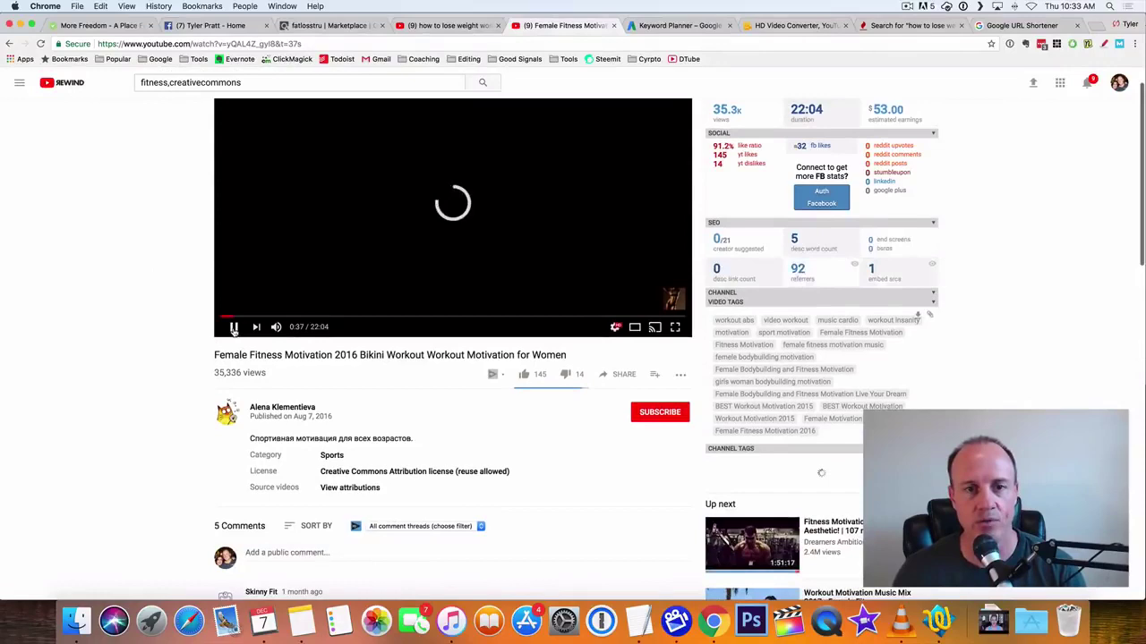
{"action": "scroll", "coordinate": [171, 327], "scroll_direction": "down", "scroll_amount": 3}
{"action": "scroll", "coordinate": [224, 308], "scroll_direction": "down", "scroll_amount": 2}
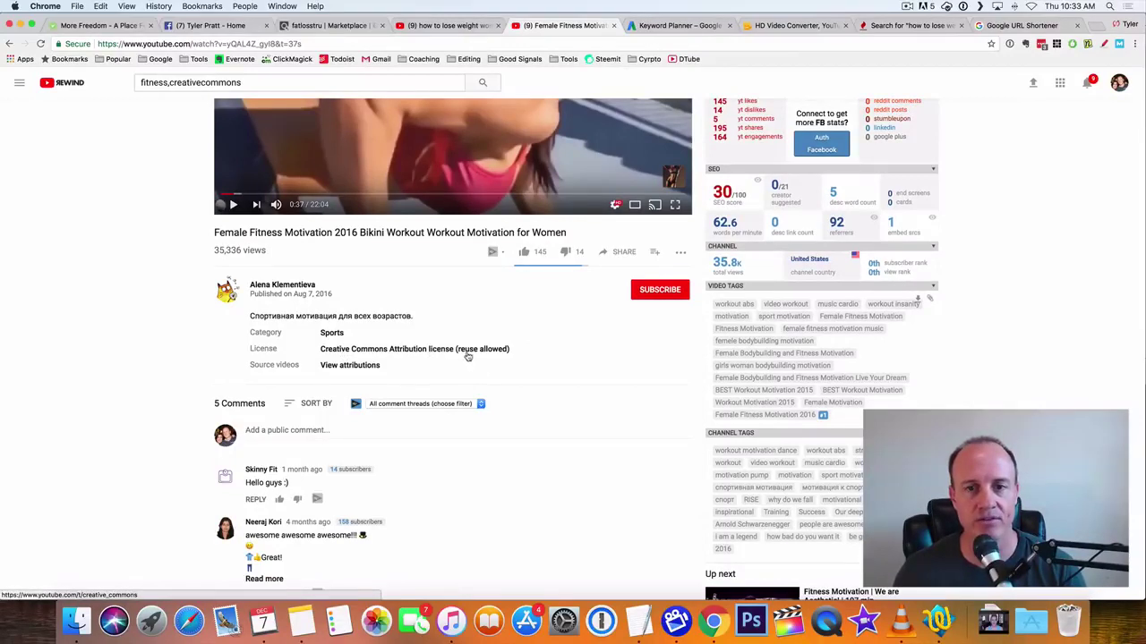
{"action": "scroll", "coordinate": [157, 347], "scroll_direction": "up", "scroll_amount": 3}
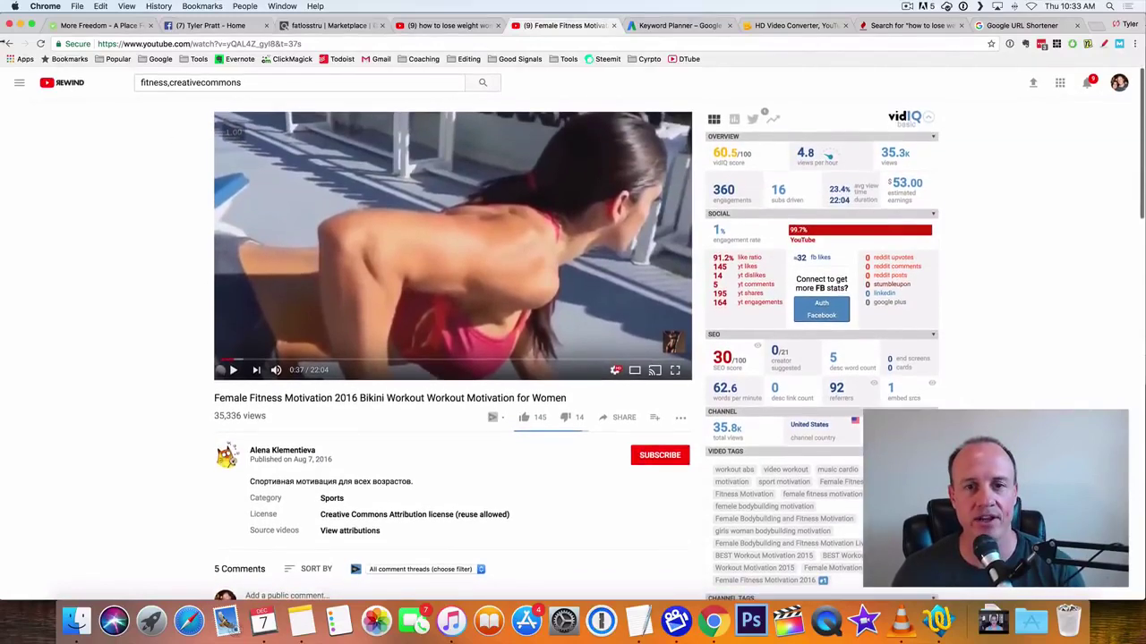
{"action": "left_click", "coordinate": [9, 42]}
{"action": "scroll", "coordinate": [230, 295], "scroll_direction": "down", "scroll_amount": 3}
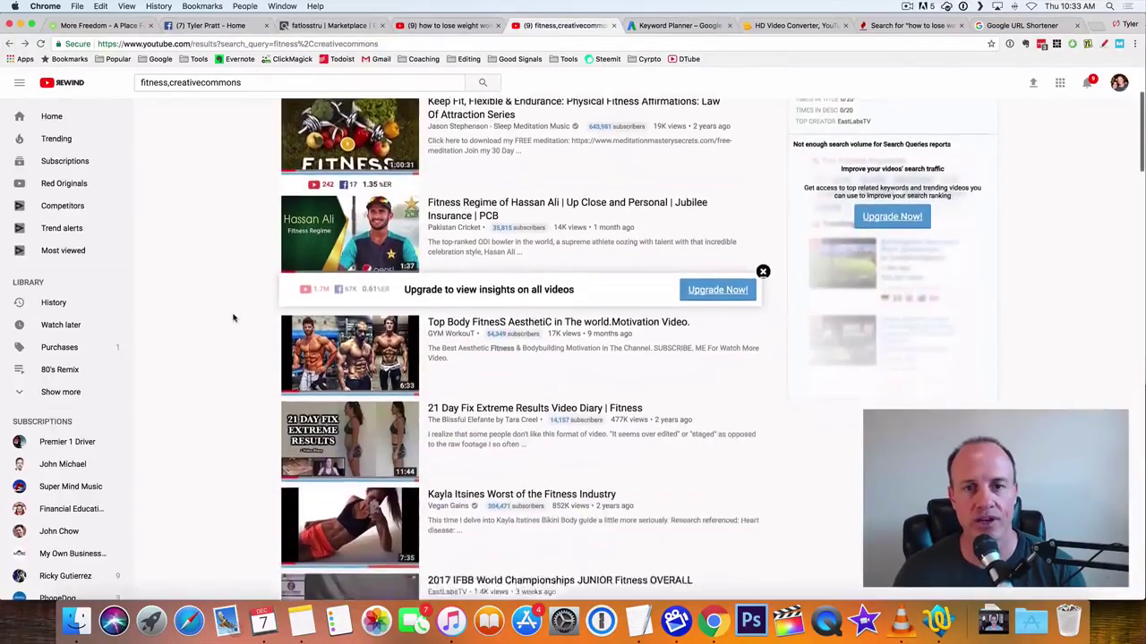
{"action": "scroll", "coordinate": [236, 317], "scroll_direction": "down", "scroll_amount": 2}
- Open the '21 Day Fix Extreme Results Video Diary | Fitness' video
{"action": "left_click", "coordinate": [519, 293]}
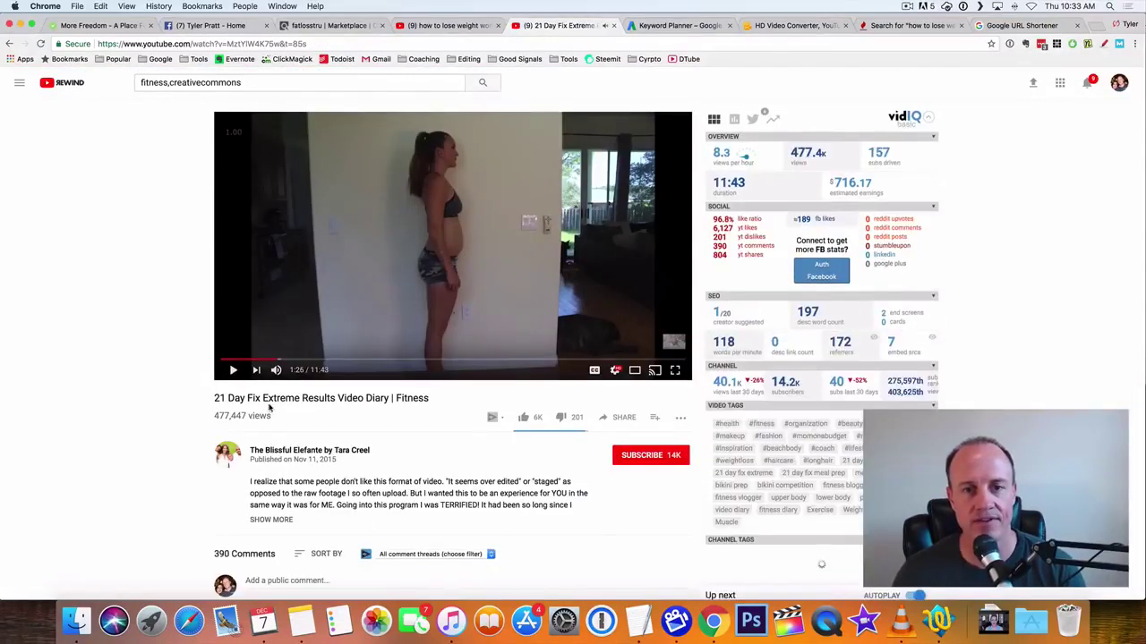
{"action": "scroll", "coordinate": [108, 354], "scroll_direction": "down", "scroll_amount": 2}
{"action": "scroll", "coordinate": [130, 356], "scroll_direction": "down", "scroll_amount": 1}
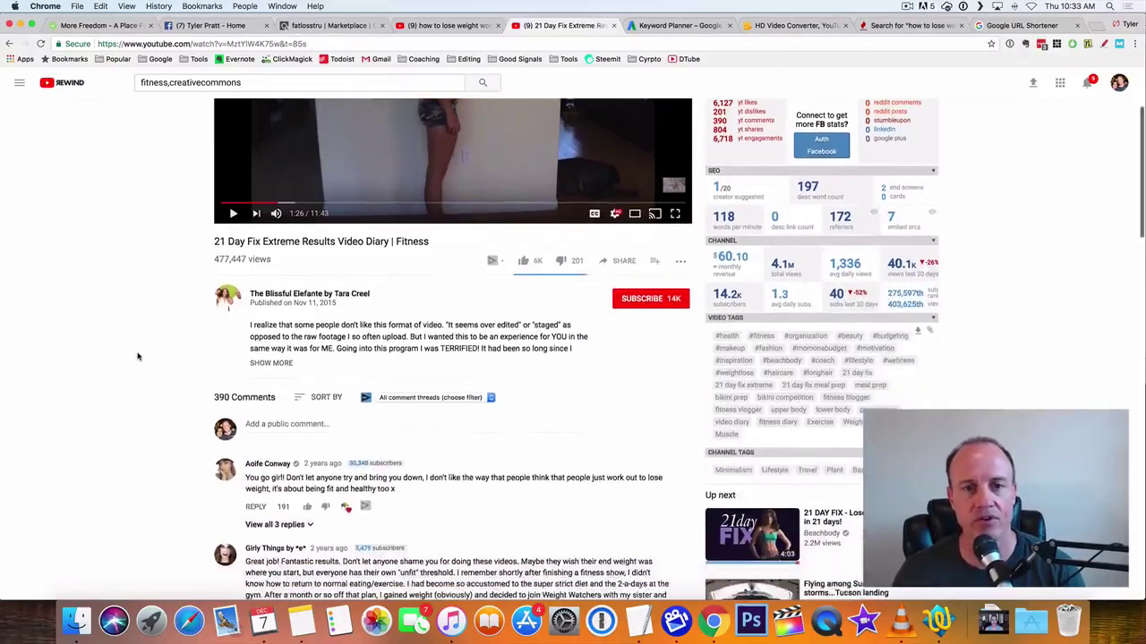
{"action": "scroll", "coordinate": [140, 355], "scroll_direction": "up", "scroll_amount": 3}
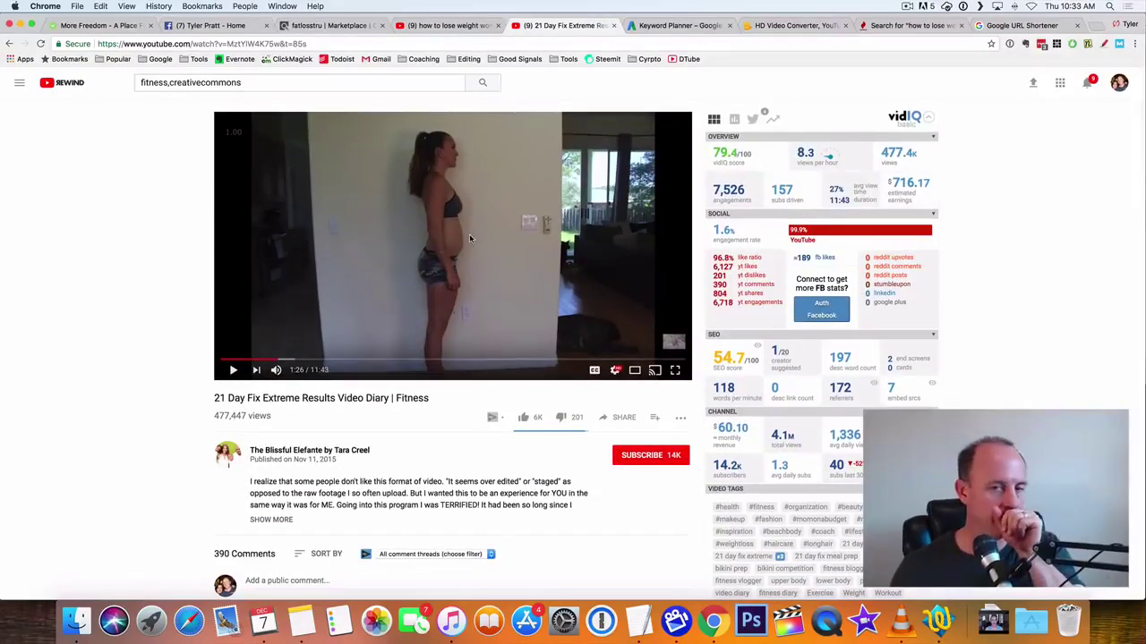
{"action": "scroll", "coordinate": [110, 297], "scroll_direction": "down", "scroll_amount": 2}
{"action": "scroll", "coordinate": [110, 296], "scroll_direction": "down", "scroll_amount": 1}
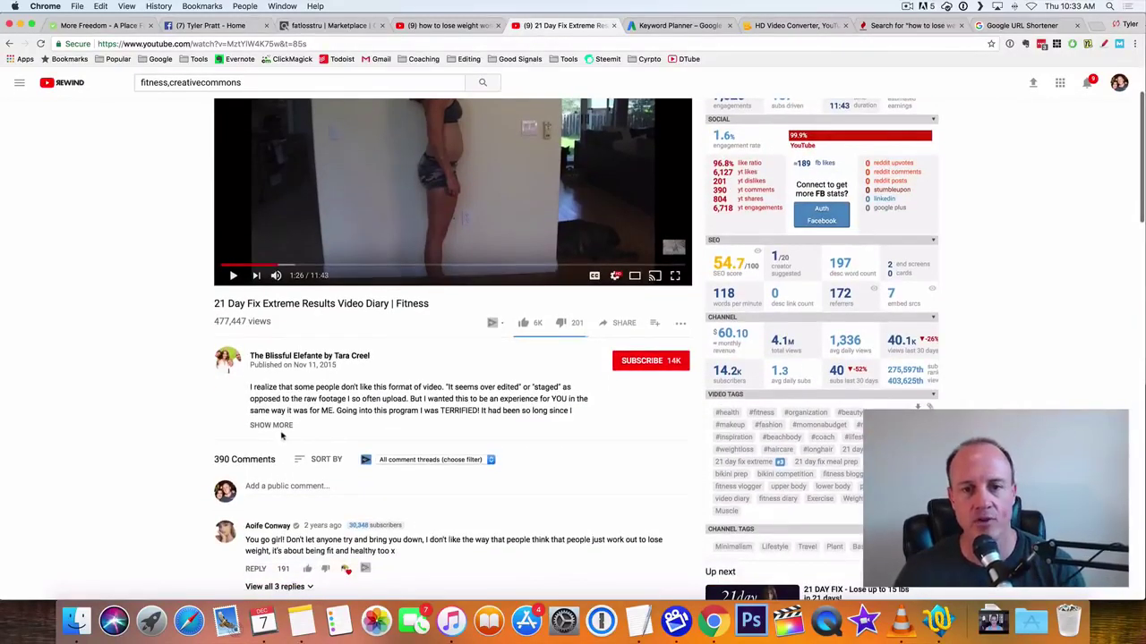
- Expand its description to confirm the Creative Commons Attribution license, then select the video's address
{"action": "left_click", "coordinate": [271, 426]}
{"action": "scroll", "coordinate": [276, 430], "scroll_direction": "down", "scroll_amount": 1}
{"action": "scroll", "coordinate": [276, 430], "scroll_direction": "down", "scroll_amount": 3}
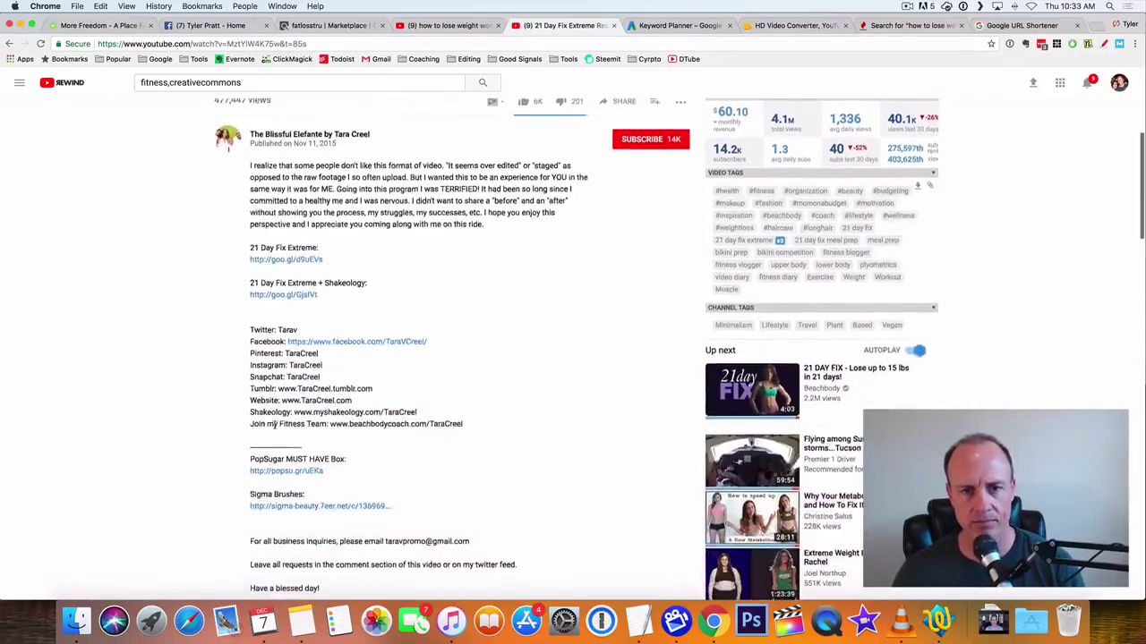
{"action": "scroll", "coordinate": [273, 428], "scroll_direction": "down", "scroll_amount": 3}
{"action": "scroll", "coordinate": [274, 428], "scroll_direction": "down", "scroll_amount": 2}
{"action": "scroll", "coordinate": [265, 338], "scroll_direction": "down", "scroll_amount": 1}
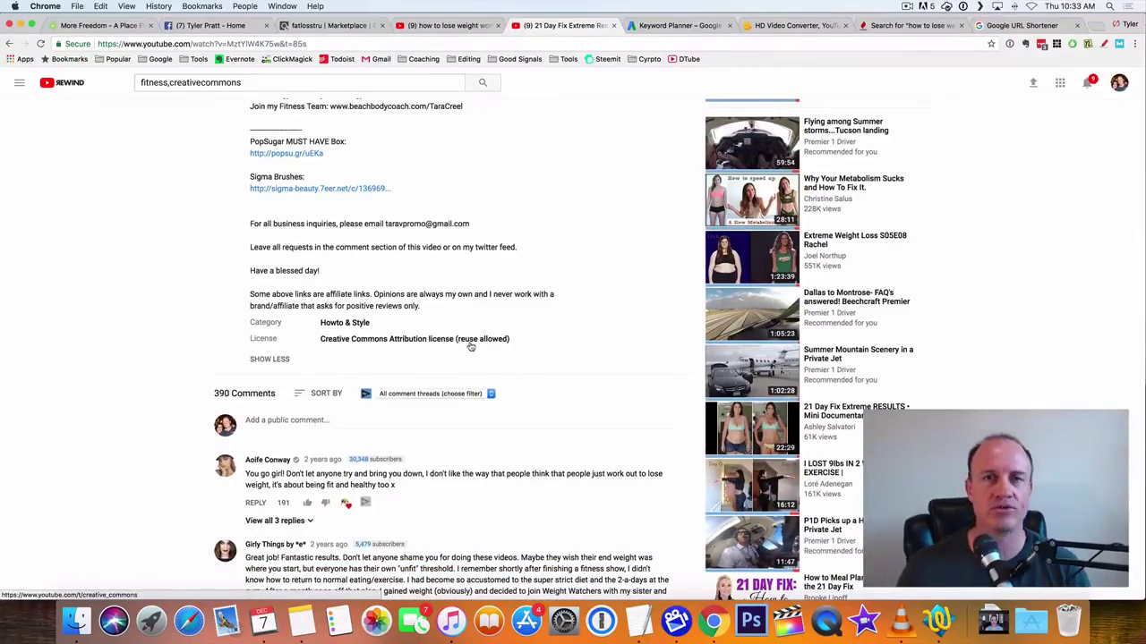
{"action": "scroll", "coordinate": [200, 162], "scroll_direction": "up", "scroll_amount": 5}
{"action": "scroll", "coordinate": [200, 162], "scroll_direction": "up", "scroll_amount": 2}
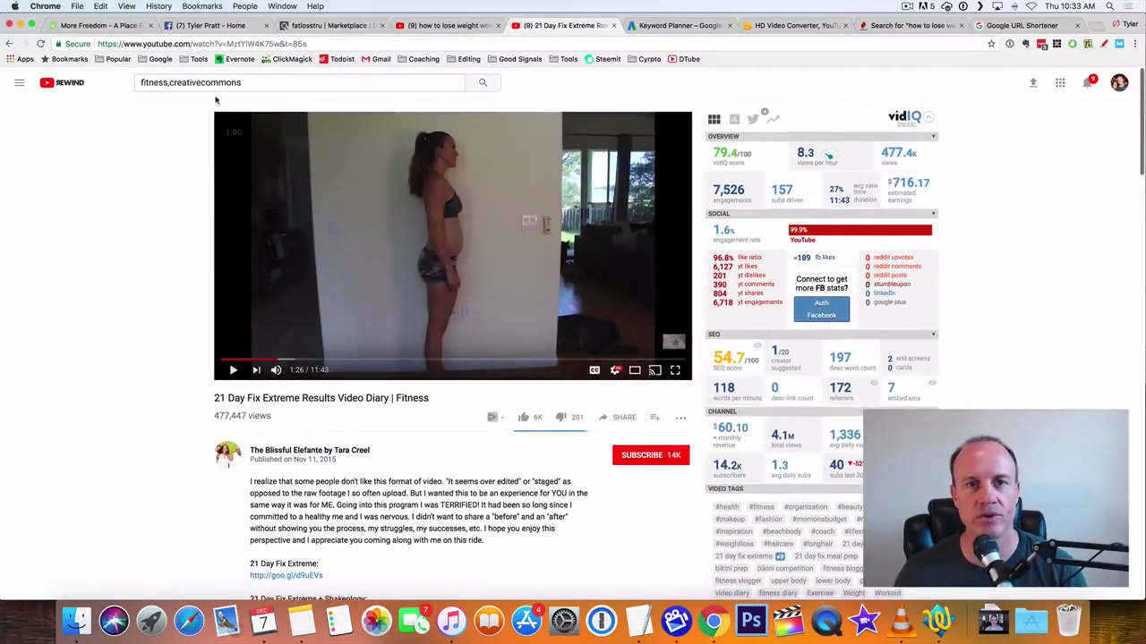
{"action": "left_click", "coordinate": [280, 43]}
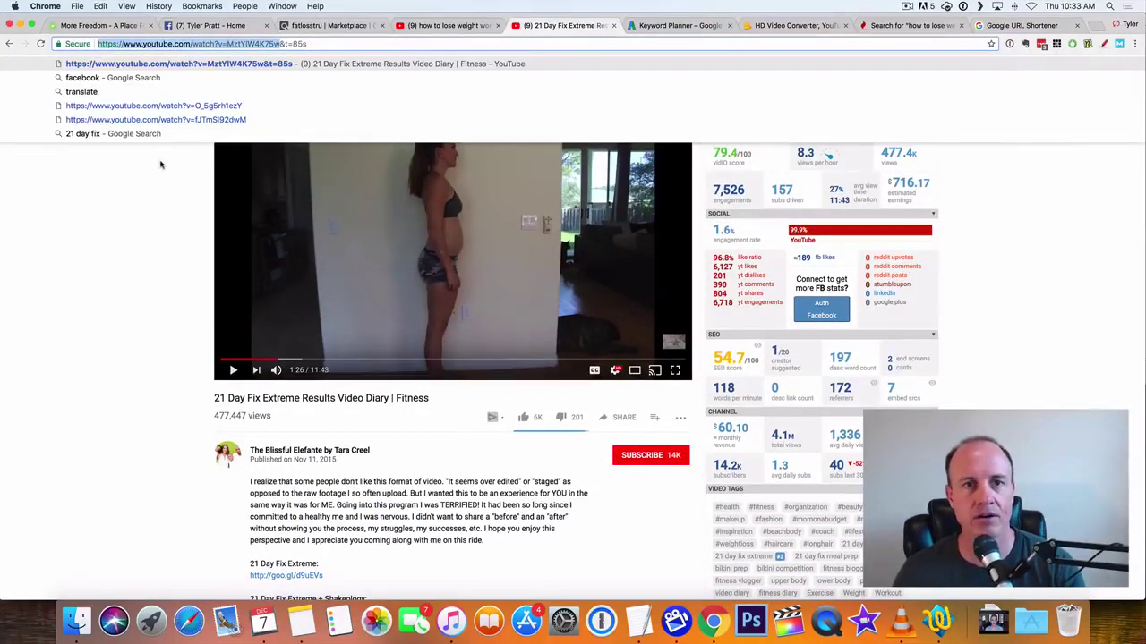
- Convert the 21 Day Fix video link to a 66.43MB MP4 in OnlineVideoConverter
{"action": "left_click", "coordinate": [780, 25]}
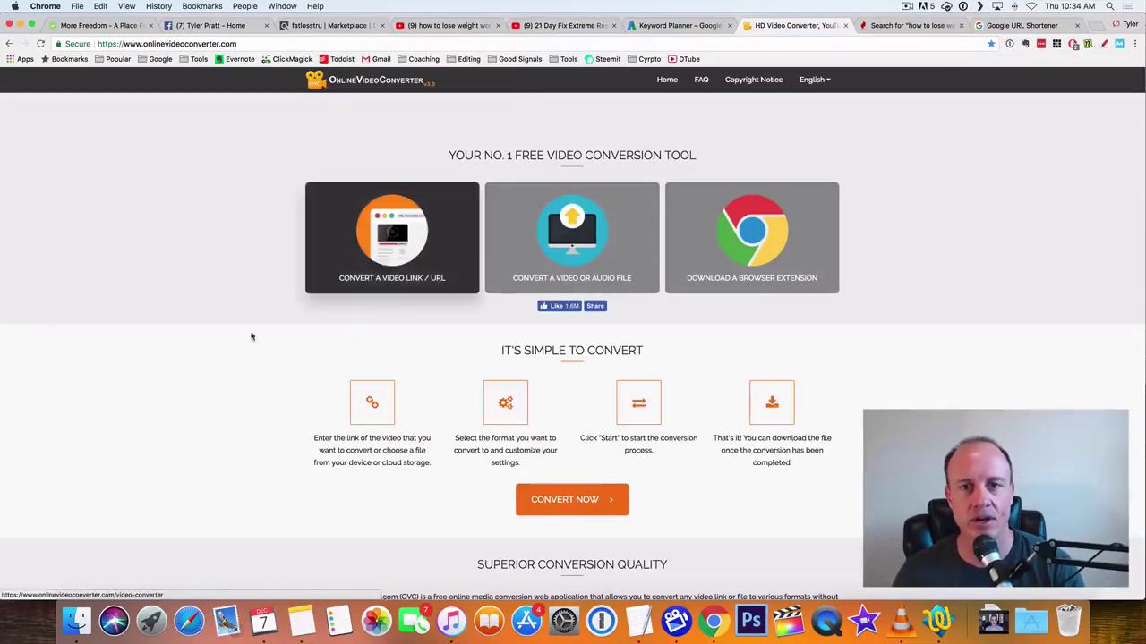
{"action": "left_click", "coordinate": [387, 244]}
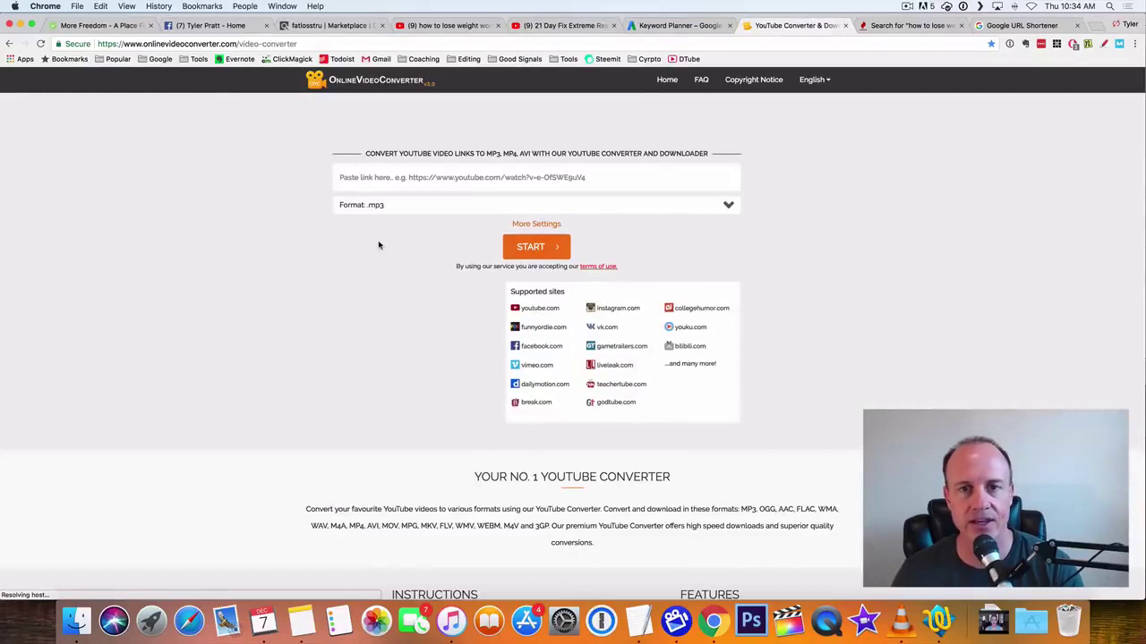
{"action": "left_click", "coordinate": [473, 178]}
{"action": "type", "text": "https://www.youtube.com/watch?v=MztYlW4K75w"}
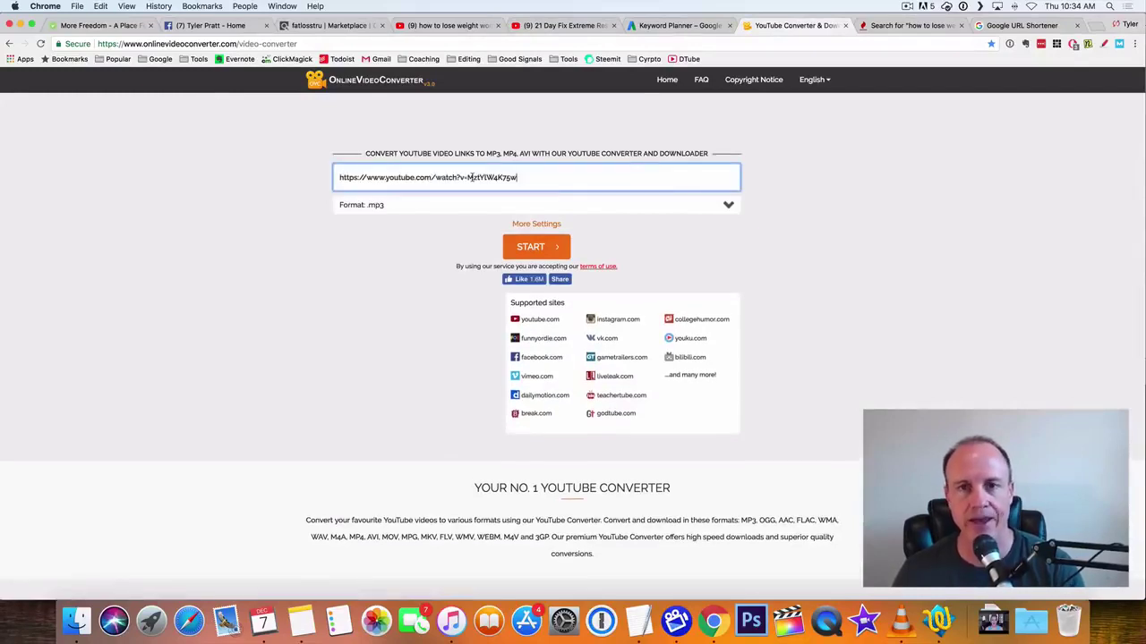
{"action": "left_click", "coordinate": [427, 207]}
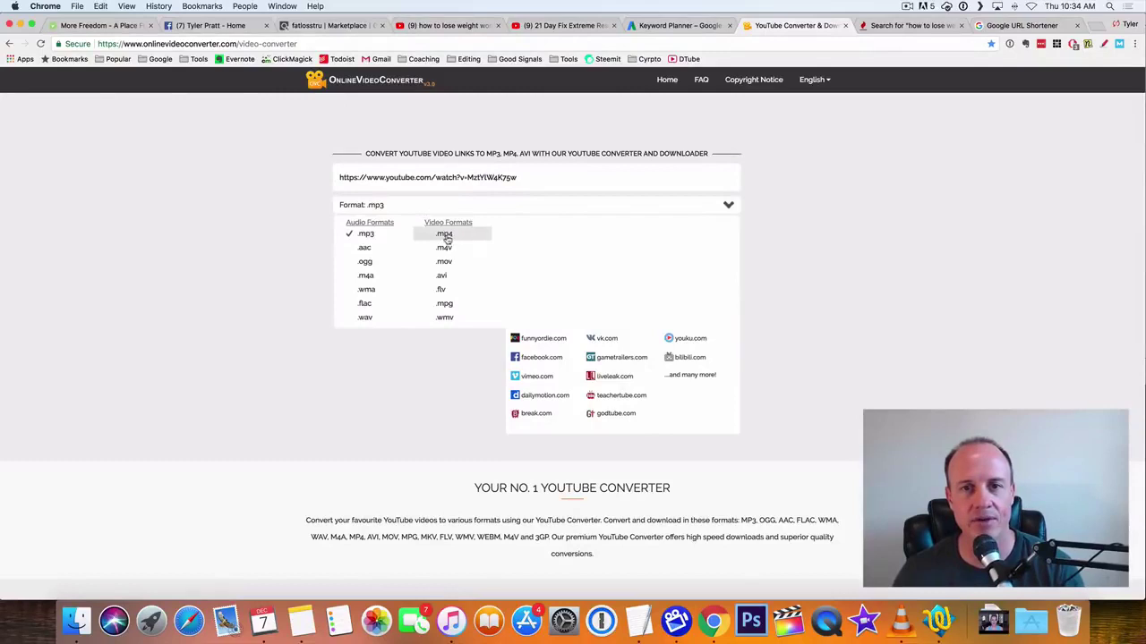
{"action": "left_click", "coordinate": [446, 237]}
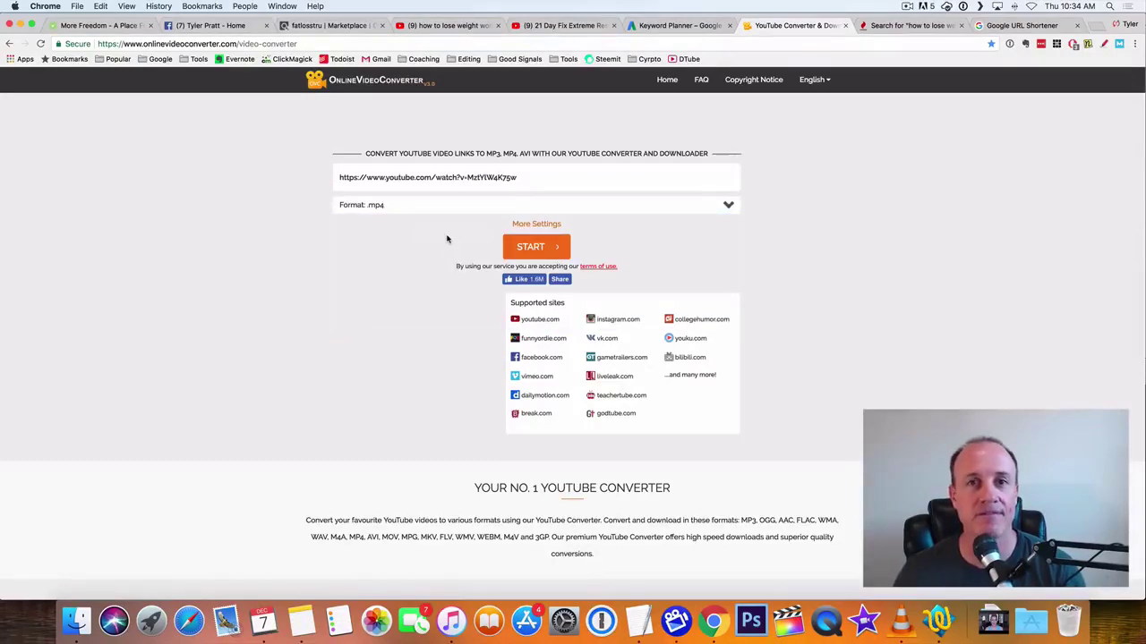
{"action": "left_click", "coordinate": [532, 250]}
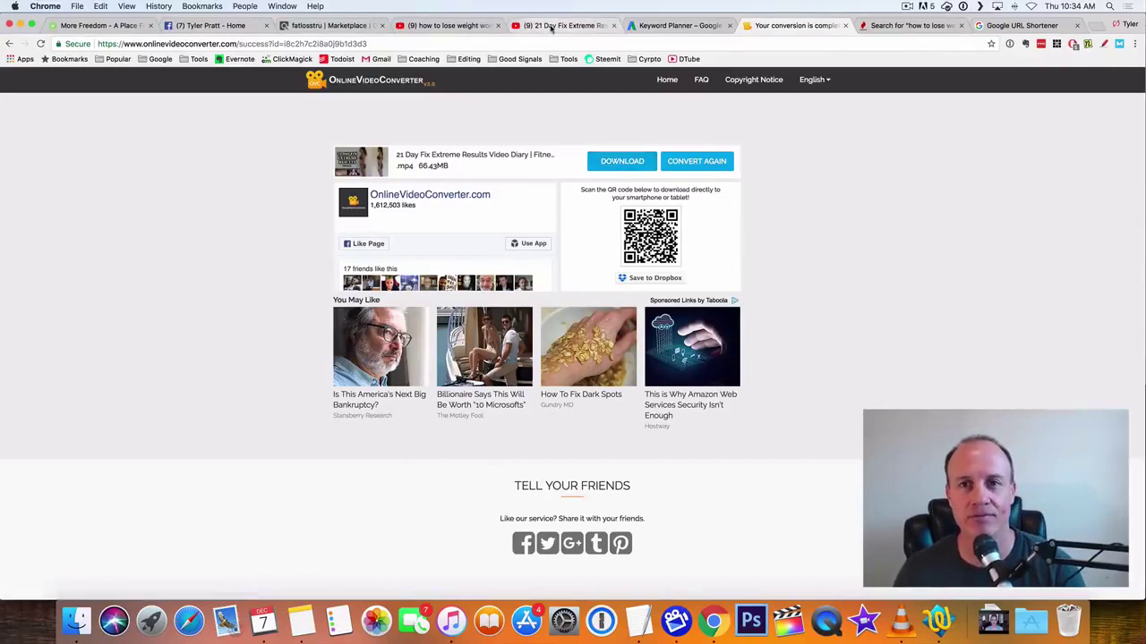
- Upload the 21 Day Fix MP4 from the Downloads folder as a new YouTube video
{"action": "left_click", "coordinate": [464, 27]}
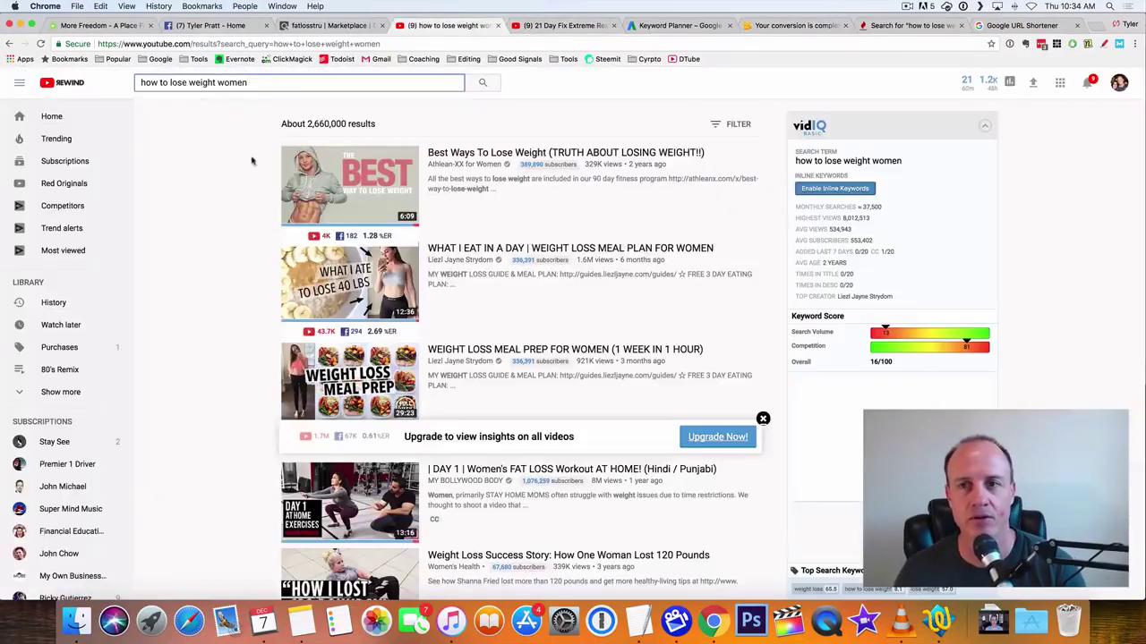
{"action": "left_click", "coordinate": [1034, 85]}
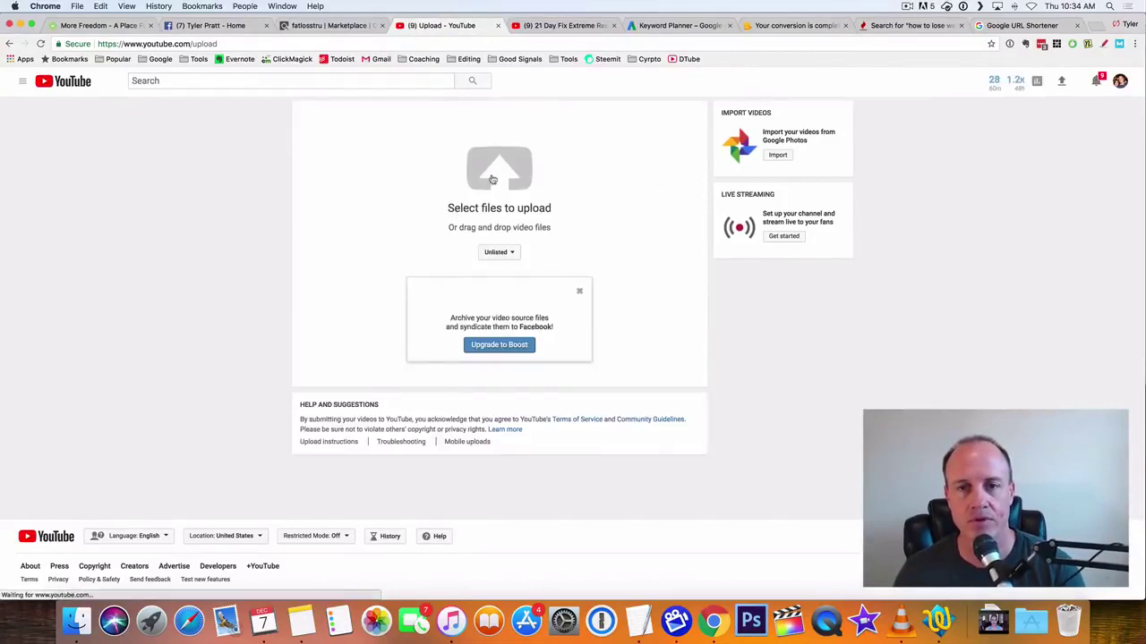
{"action": "left_click", "coordinate": [500, 175]}
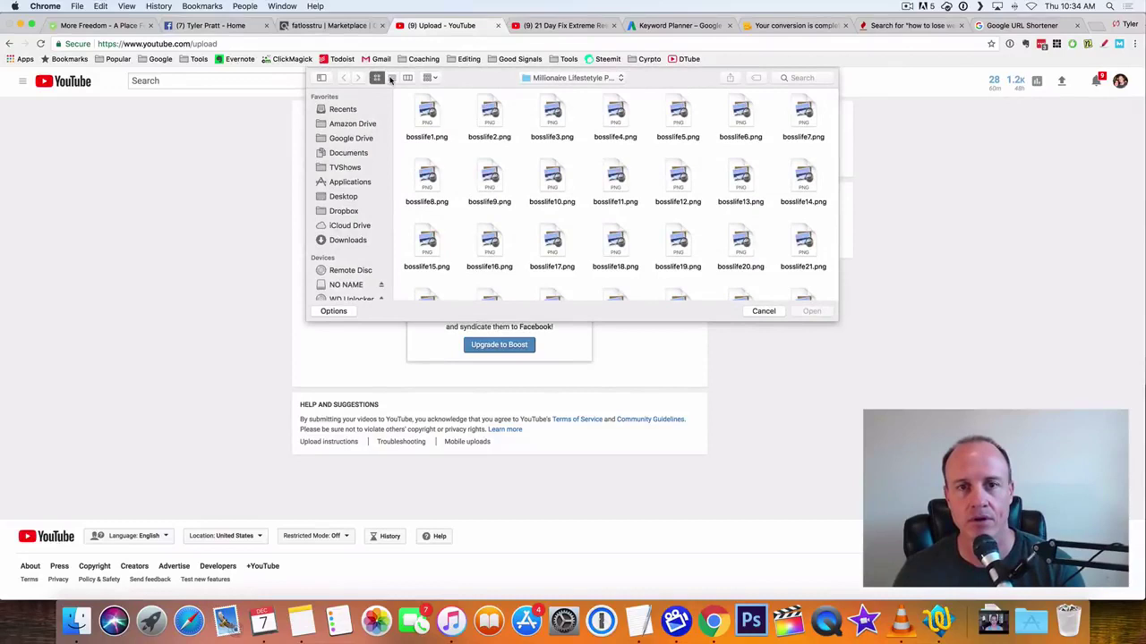
{"action": "key", "text": "alt+super+l"}
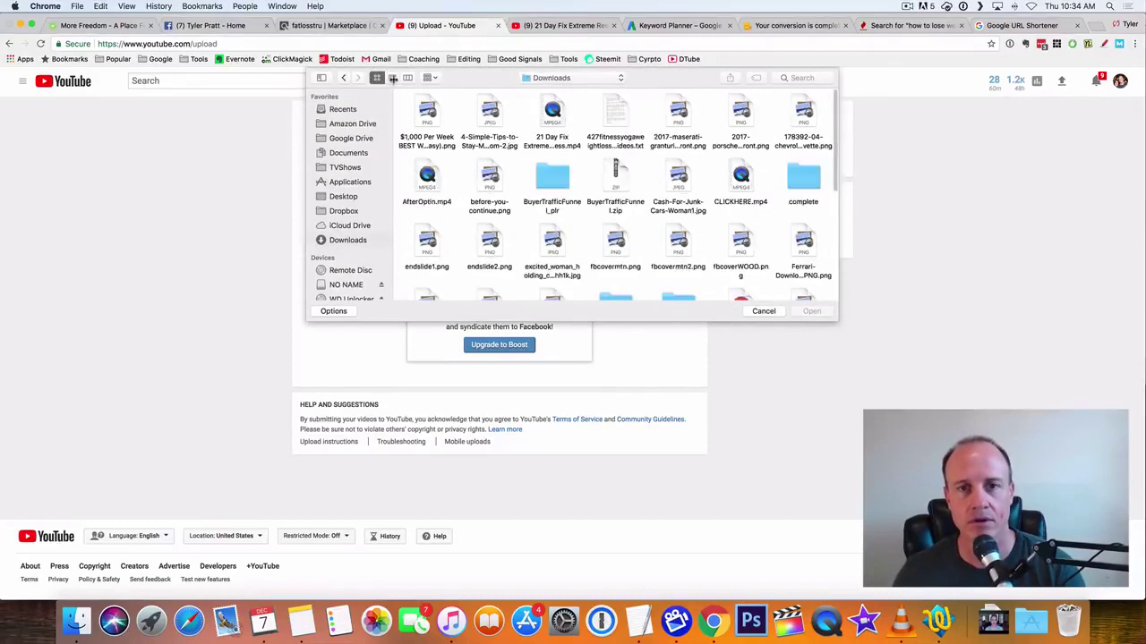
{"action": "left_click", "coordinate": [391, 77]}
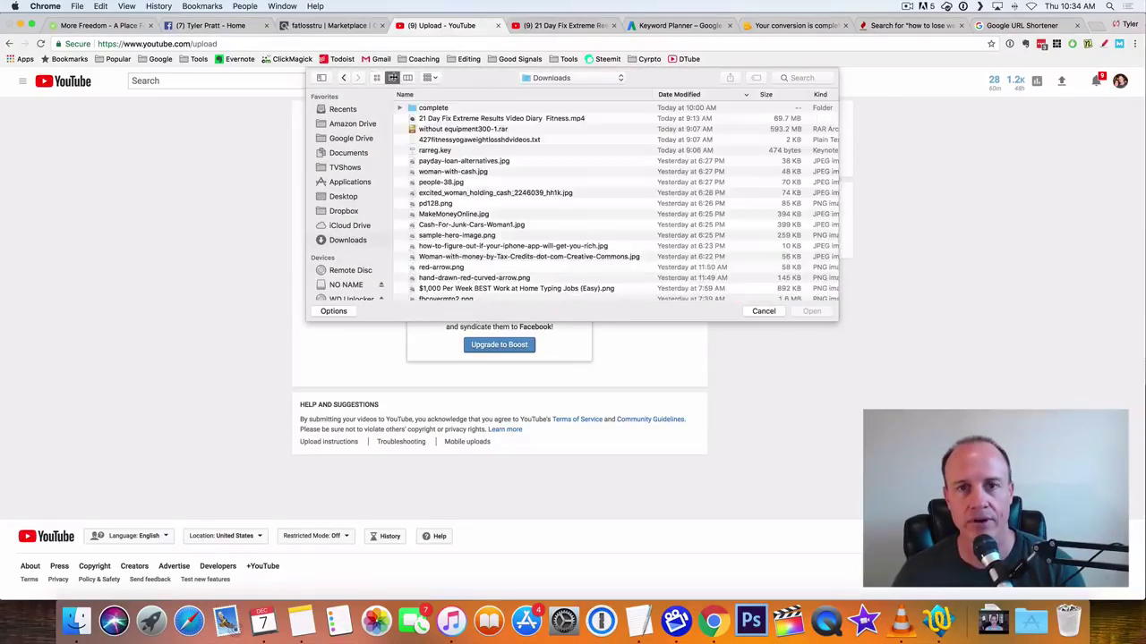
{"action": "double_click", "coordinate": [490, 121]}
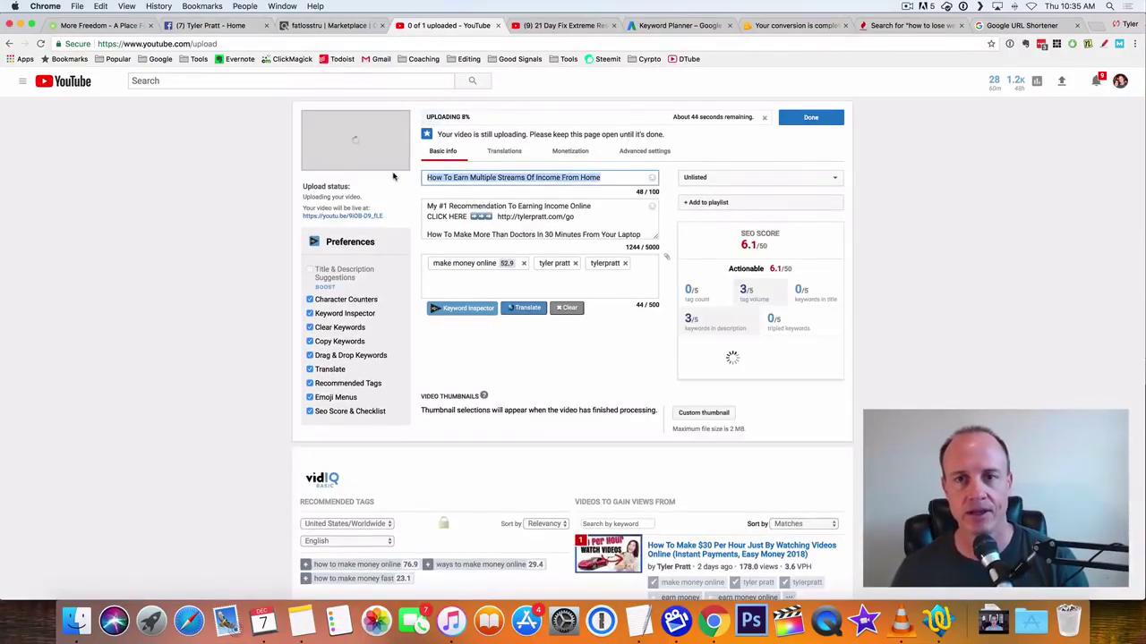
- Keep the upload Unlisted and replace its title with 'How To Lose Weight'
{"action": "left_click", "coordinate": [758, 178]}
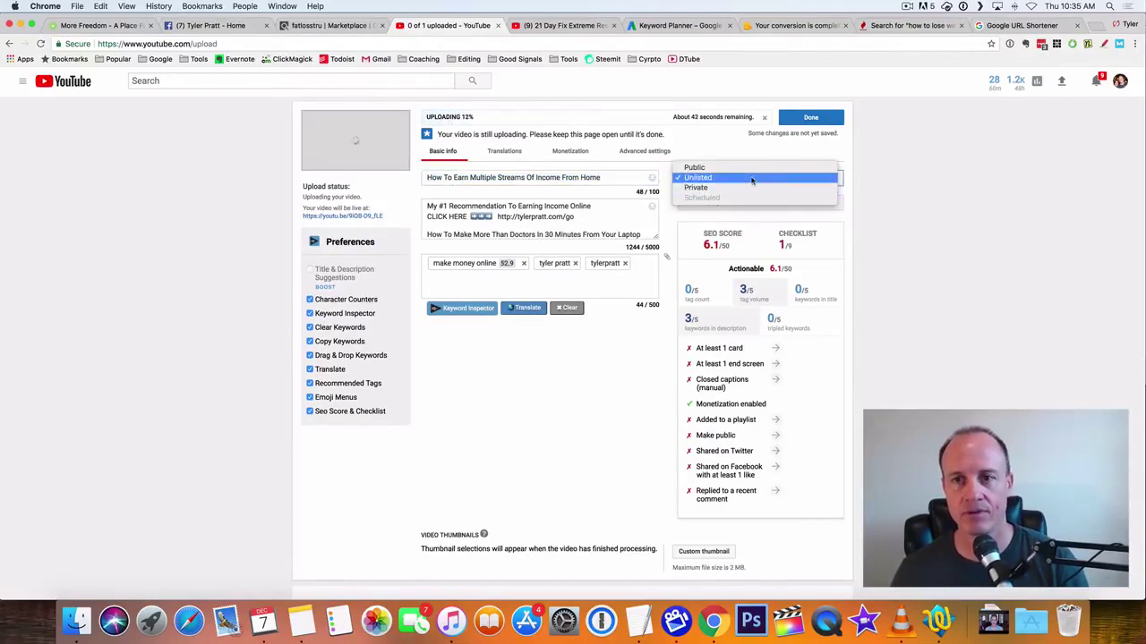
{"action": "left_click", "coordinate": [750, 178]}
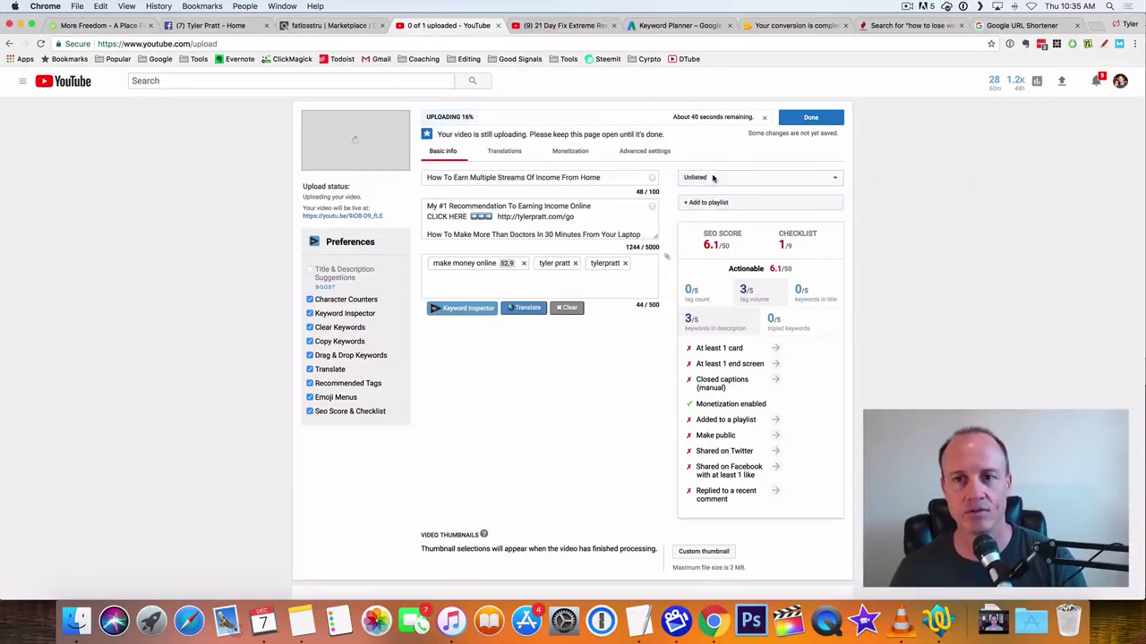
{"action": "left_click", "coordinate": [606, 177]}
{"action": "key", "text": "super+a"}
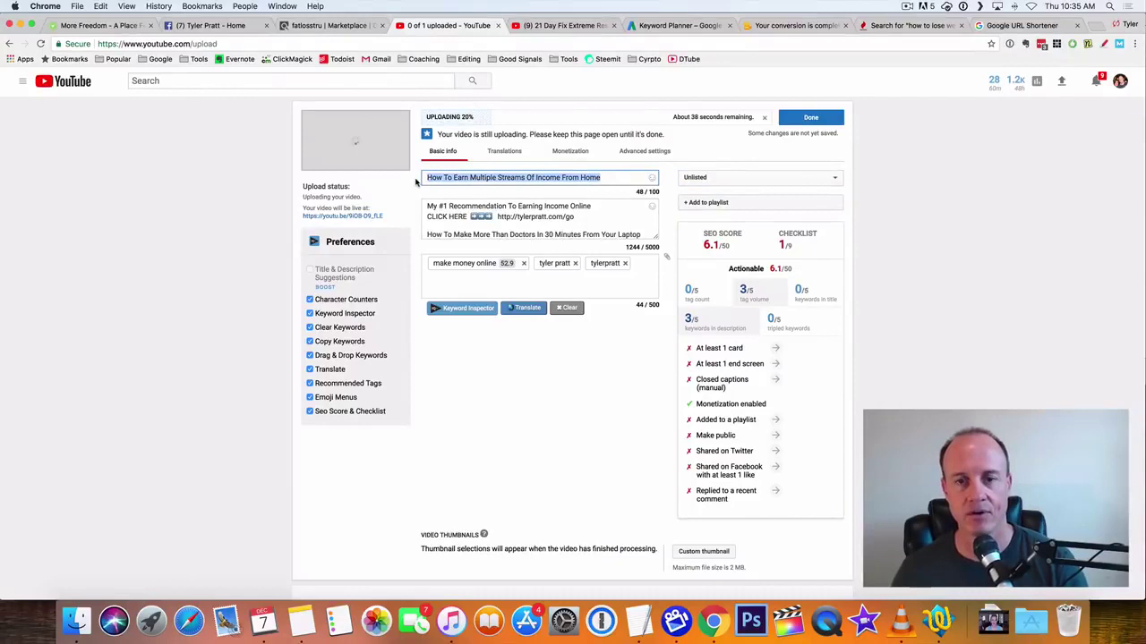
{"action": "type", "text": "HO"}
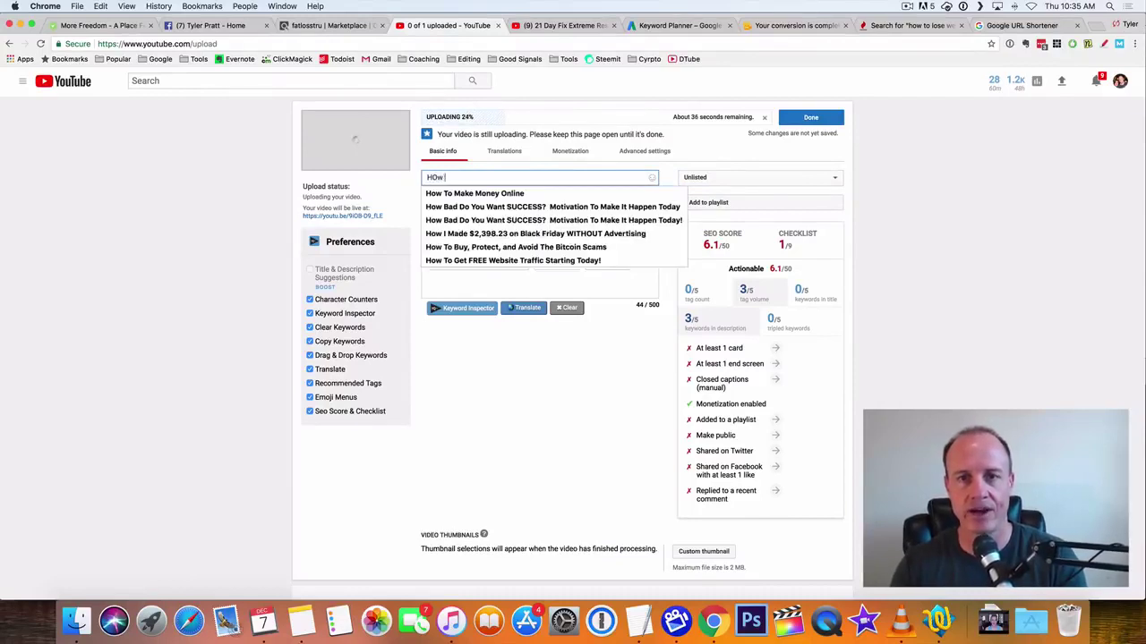
{"action": "key", "text": "Escape"}
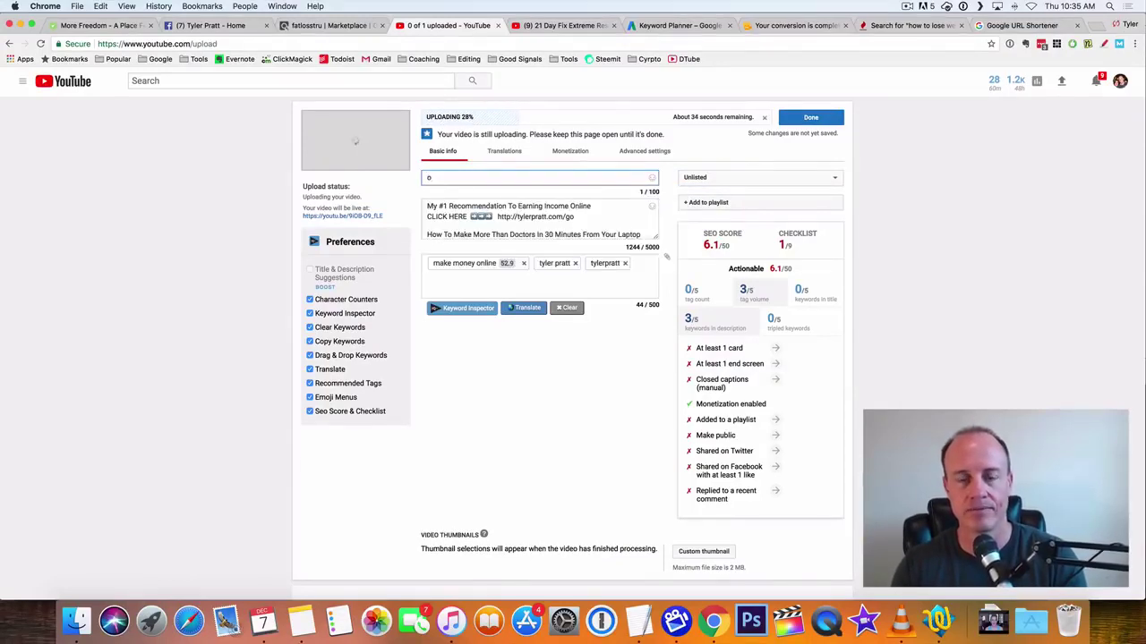
{"action": "type", "text": "How T"}
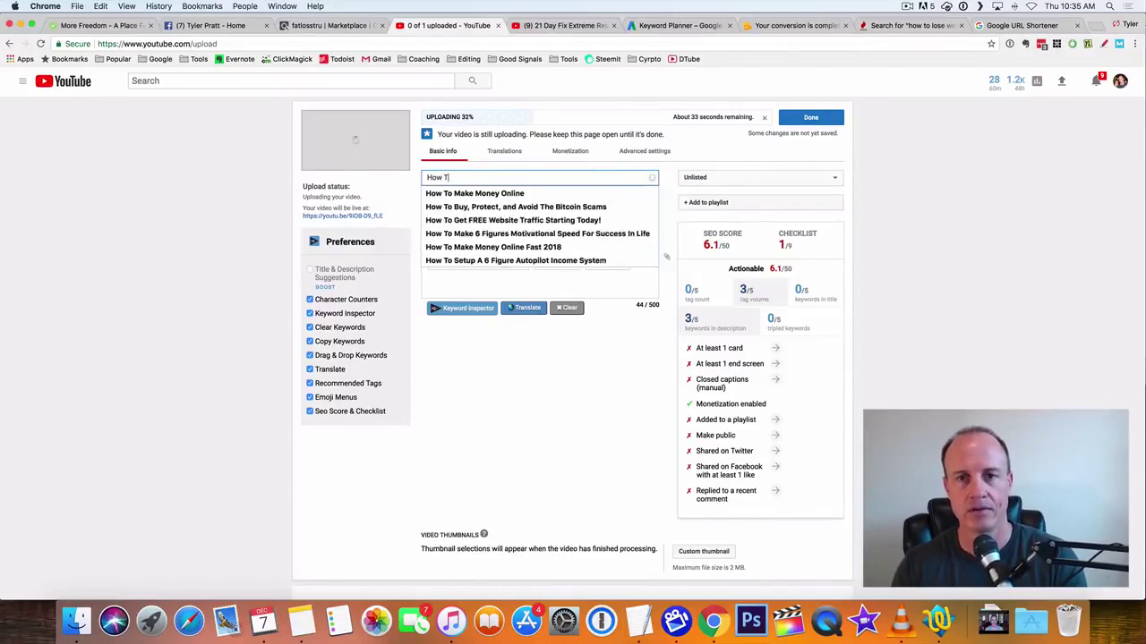
{"action": "type", "text": "o Lose "}
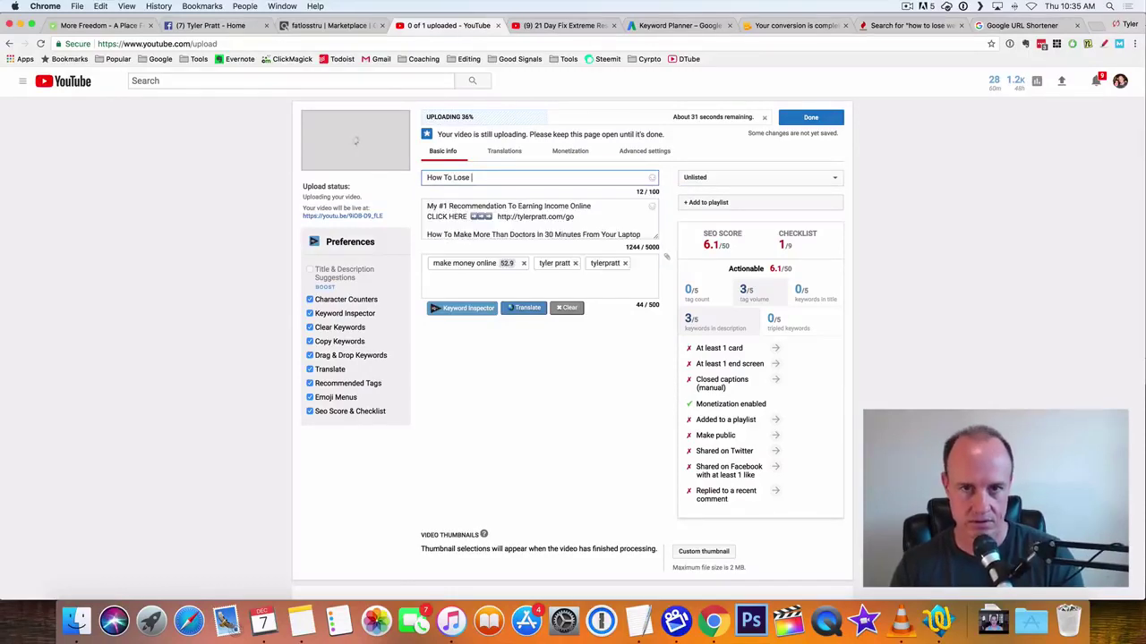
{"action": "type", "text": "Weight Wo"}
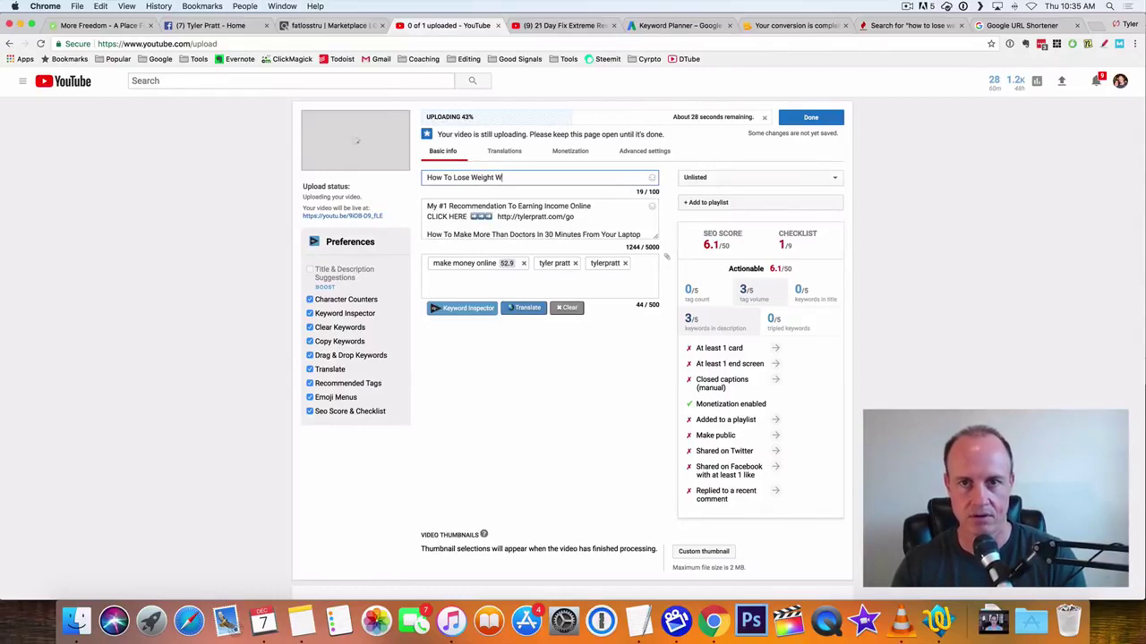
- Check keyword ideas on keywordtool.io, then complete the title 'How To Lose Weight Women (my story here)'
{"action": "left_click", "coordinate": [869, 25]}
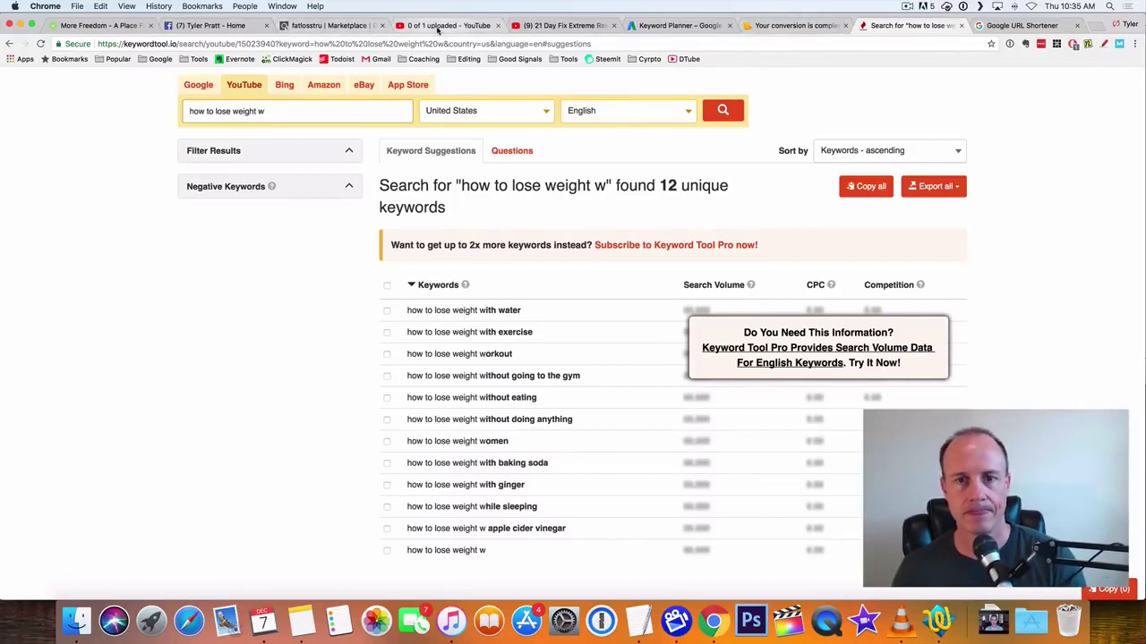
{"action": "left_click", "coordinate": [436, 26]}
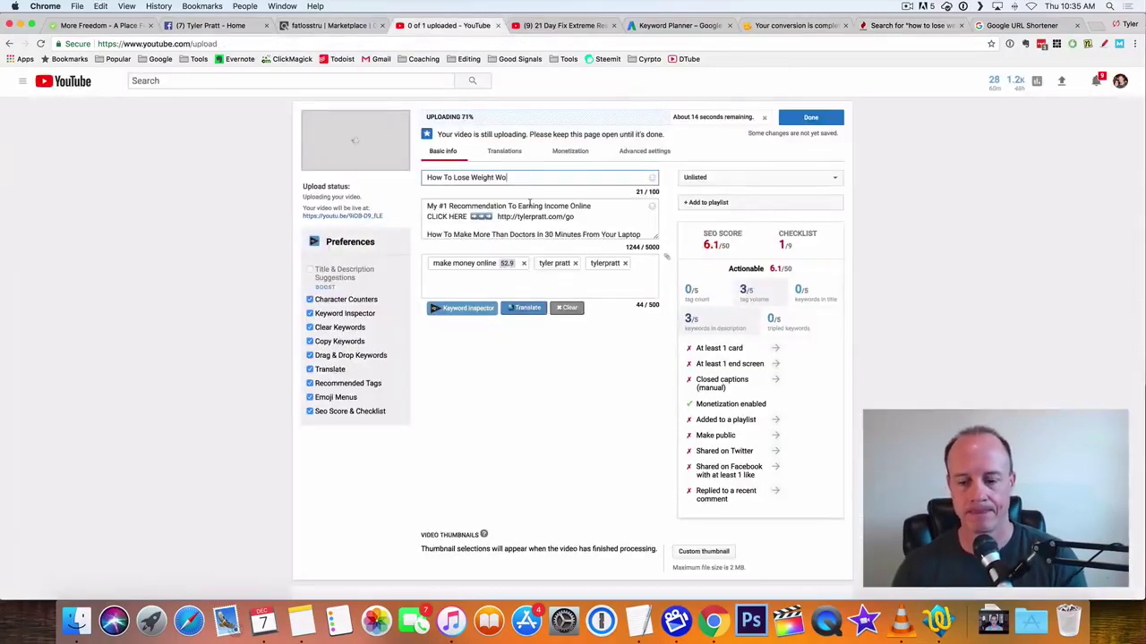
{"action": "type", "text": "men (my story"}
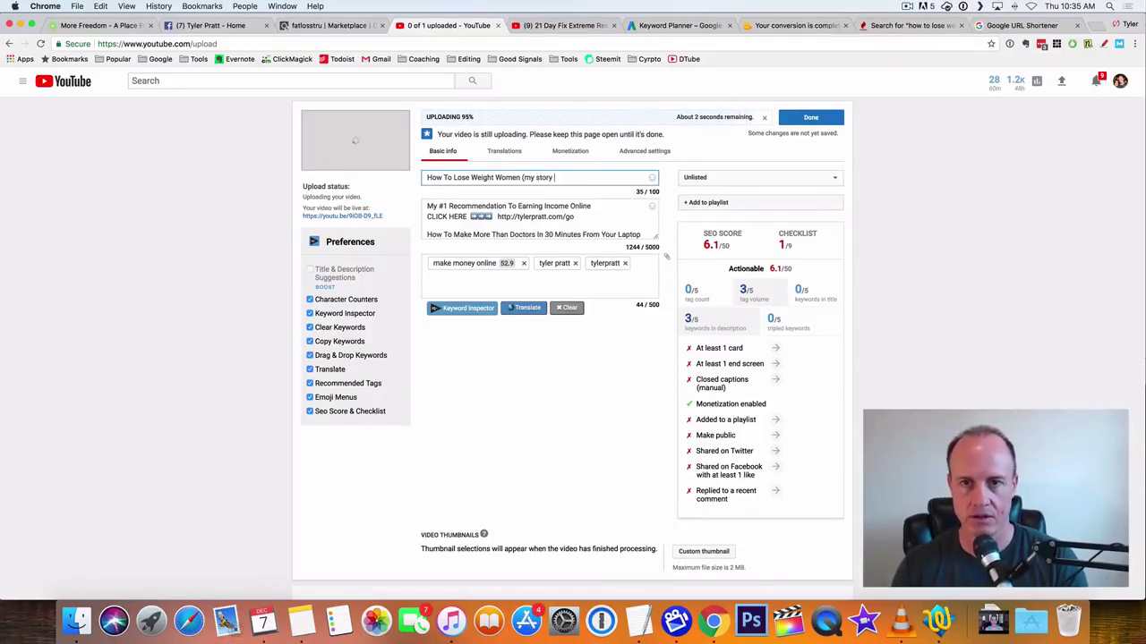
{"action": "type", "text": "here)"}
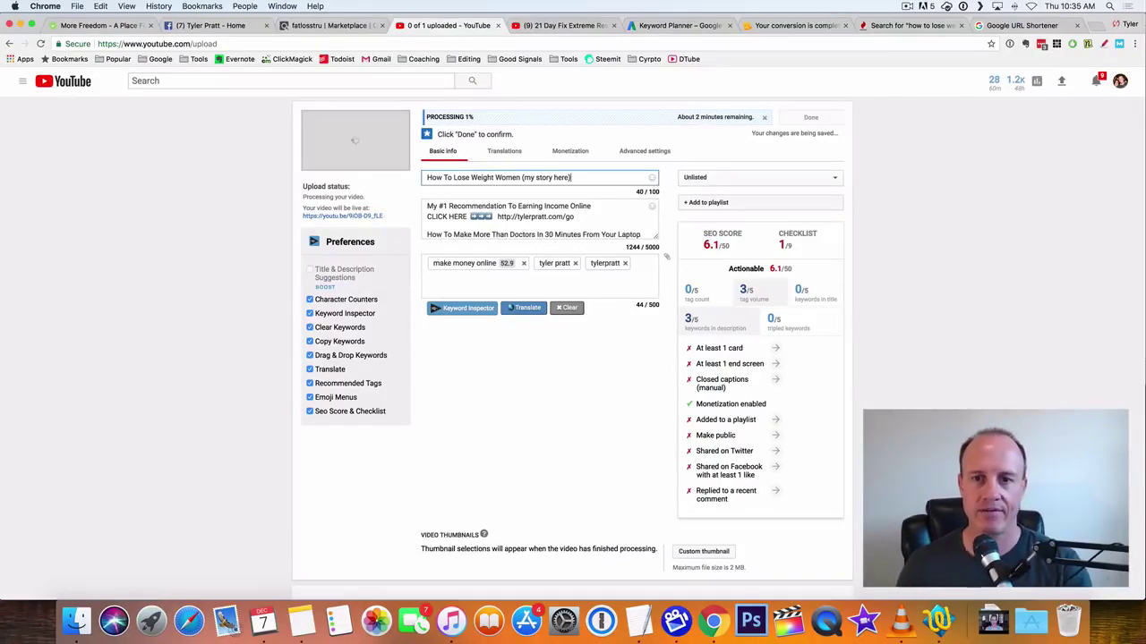
{"action": "left_click", "coordinate": [618, 222]}
- Replace the upload's description with 'How To Lose Weight Women'
{"action": "key", "text": "super+a"}
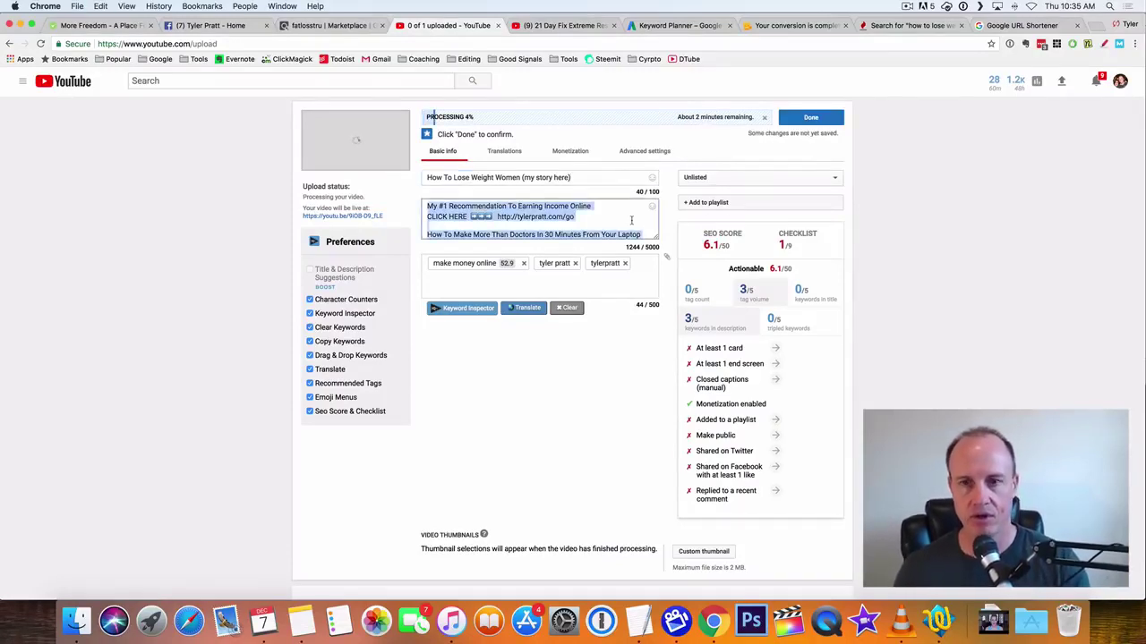
{"action": "key", "text": "BackSpace"}
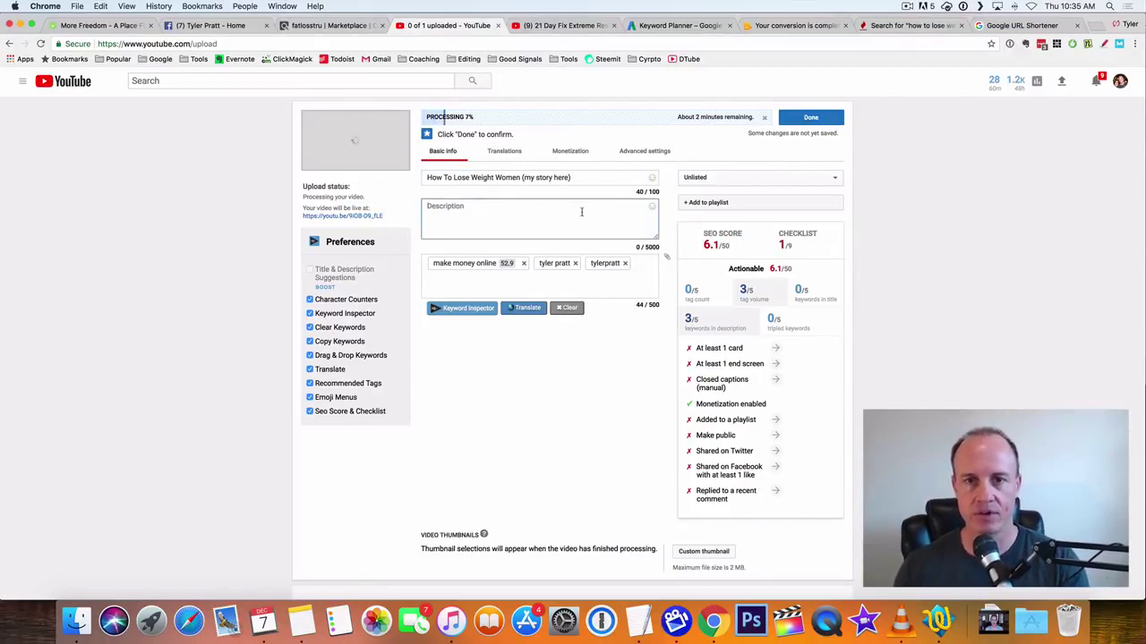
{"action": "triple_click", "coordinate": [520, 177]}
{"action": "left_click", "coordinate": [437, 208]}
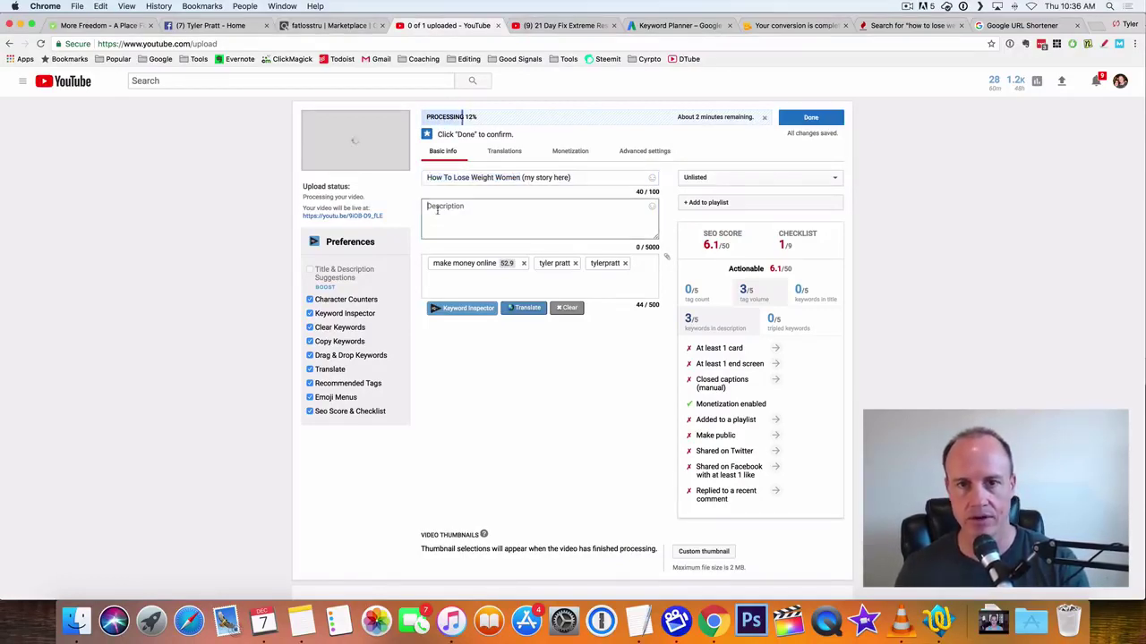
{"action": "type", "text": "How To Lose Weight Women"}
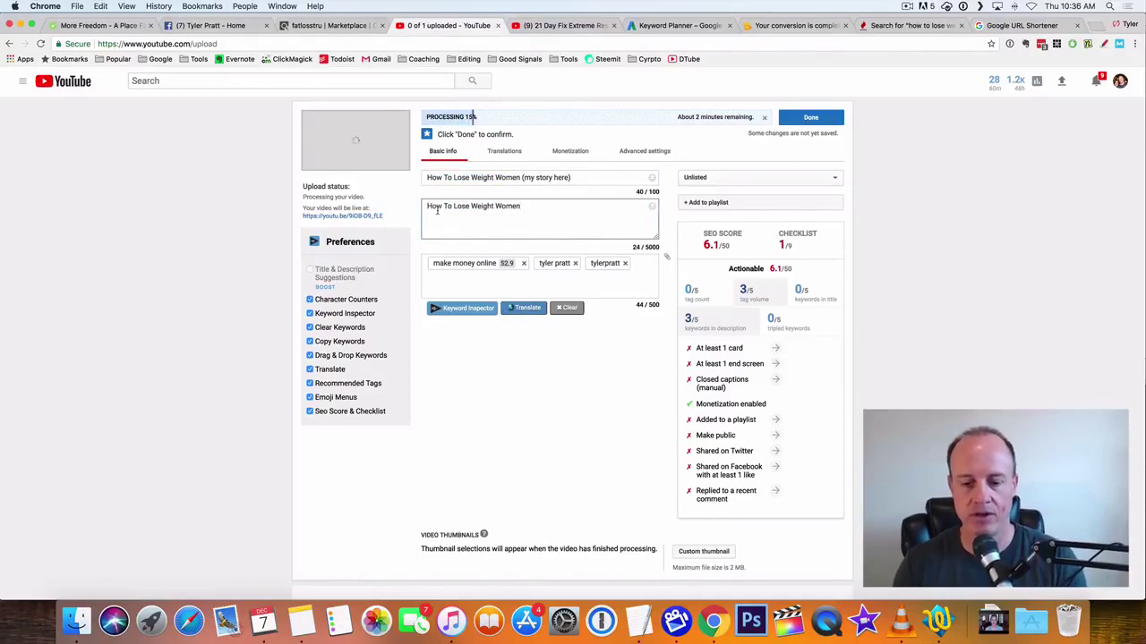
- Copy the newest goo.gl short link from the shortened-links list
{"action": "left_click", "coordinate": [1020, 25]}
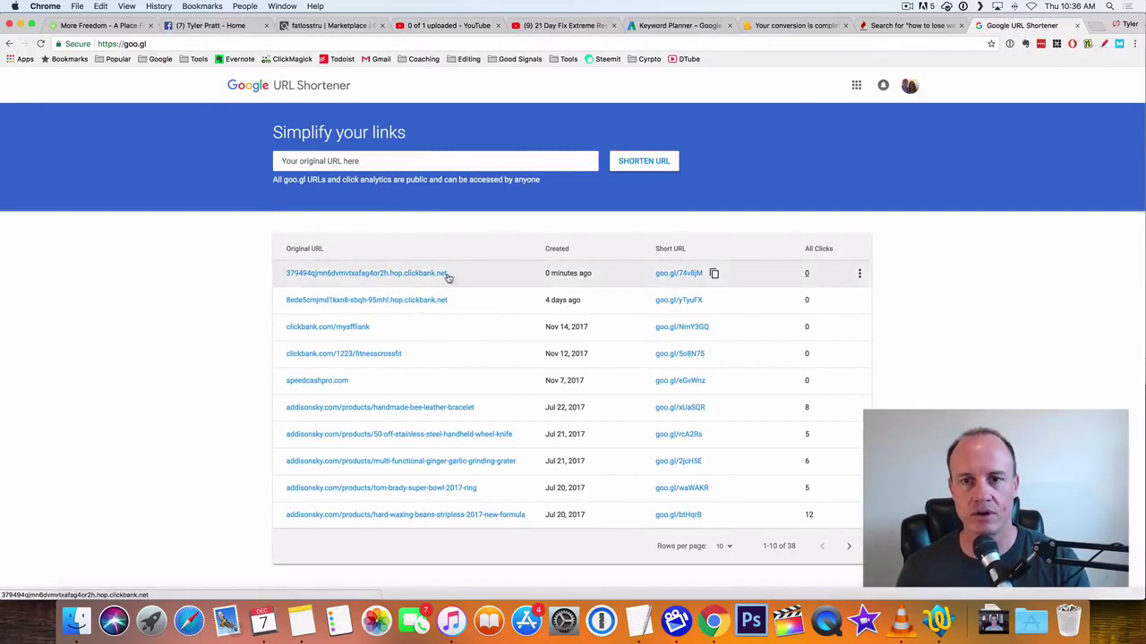
{"action": "left_click", "coordinate": [714, 274]}
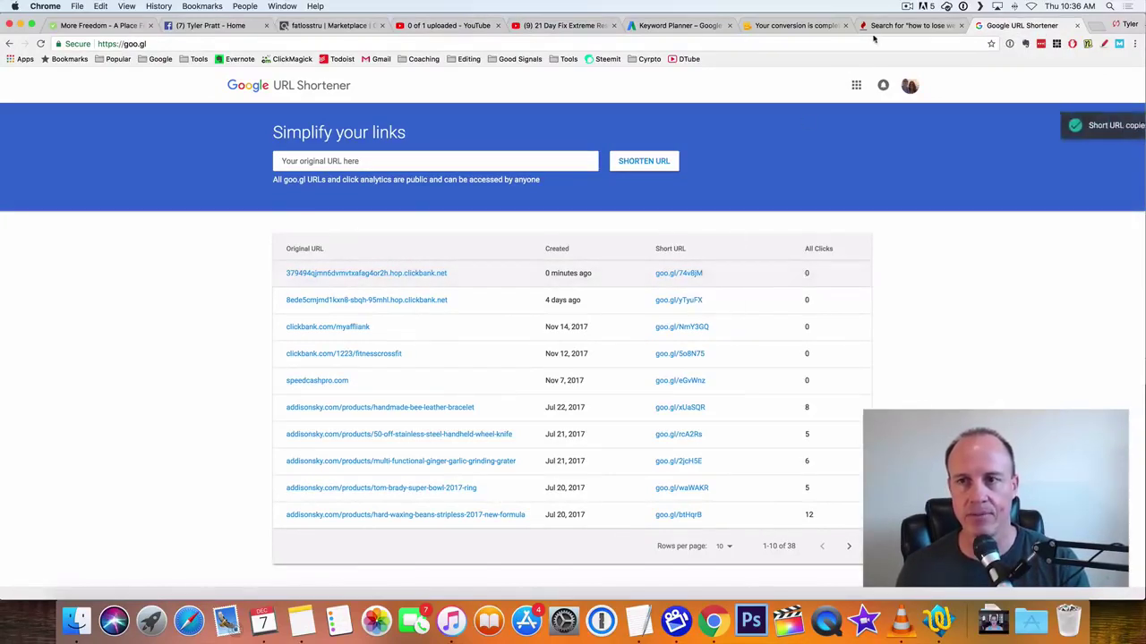
{"action": "left_click", "coordinate": [424, 27]}
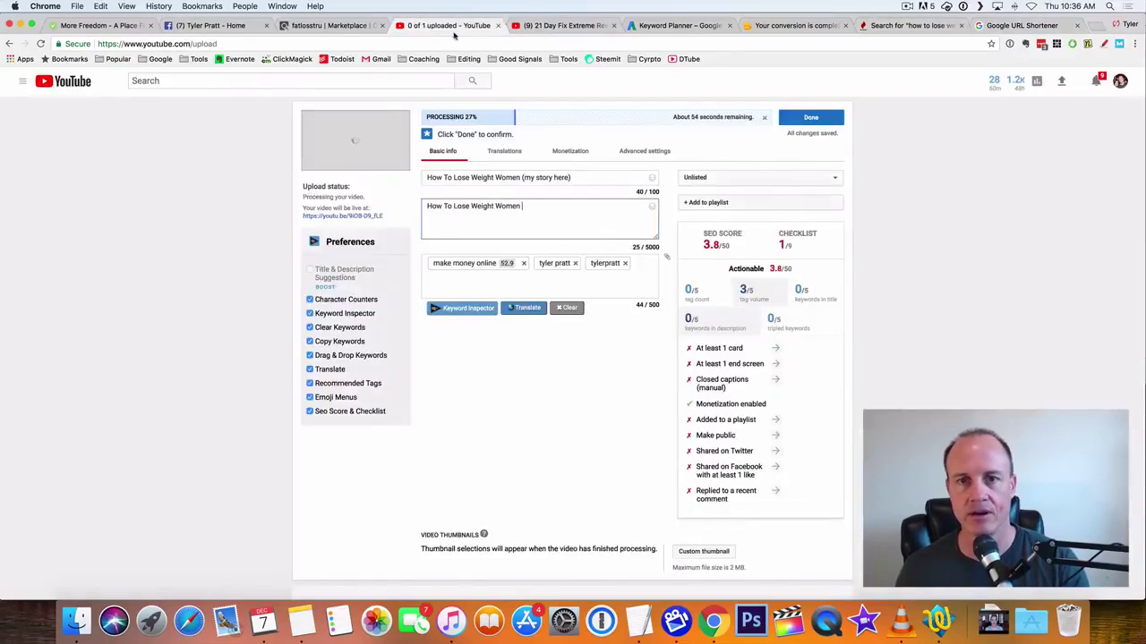
{"action": "left_click", "coordinate": [1056, 26]}
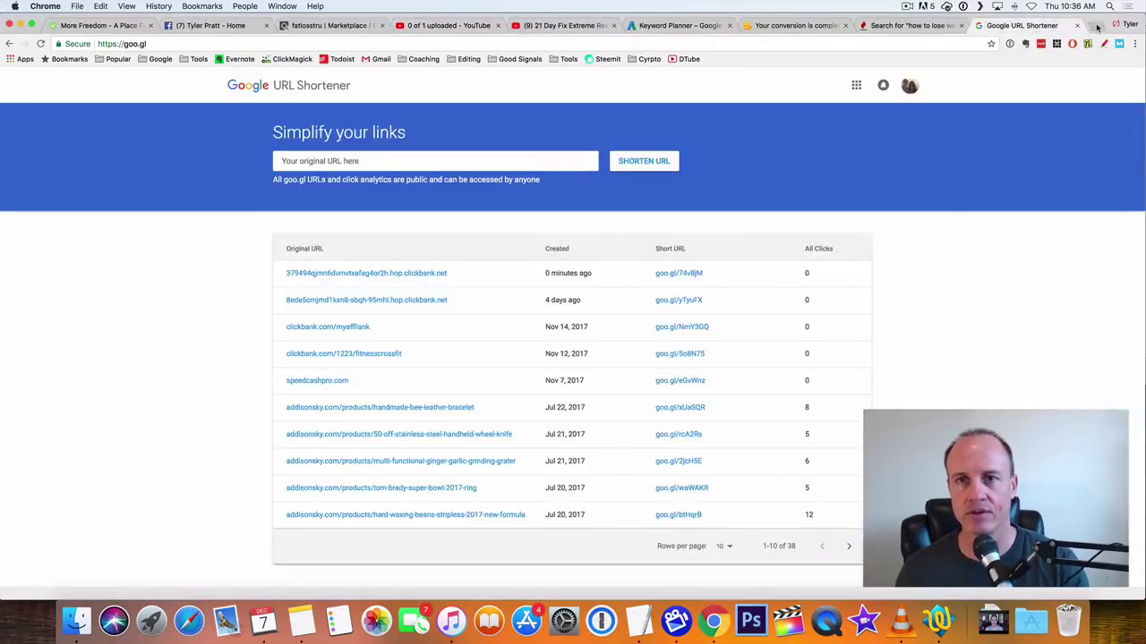
{"action": "left_click", "coordinate": [1098, 27]}
- Test the goo.gl/74v8jM link, which is disabled, then load tinyurl.com instead
{"action": "key", "text": "super+v"}
{"action": "key", "text": "Return"}
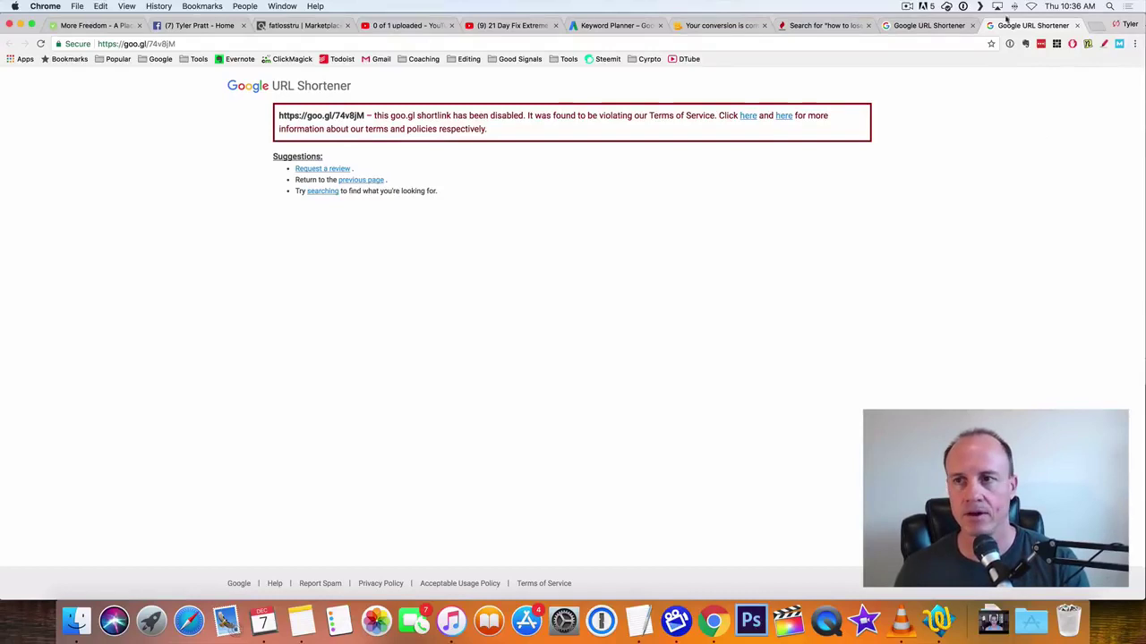
{"action": "left_click", "coordinate": [411, 51]}
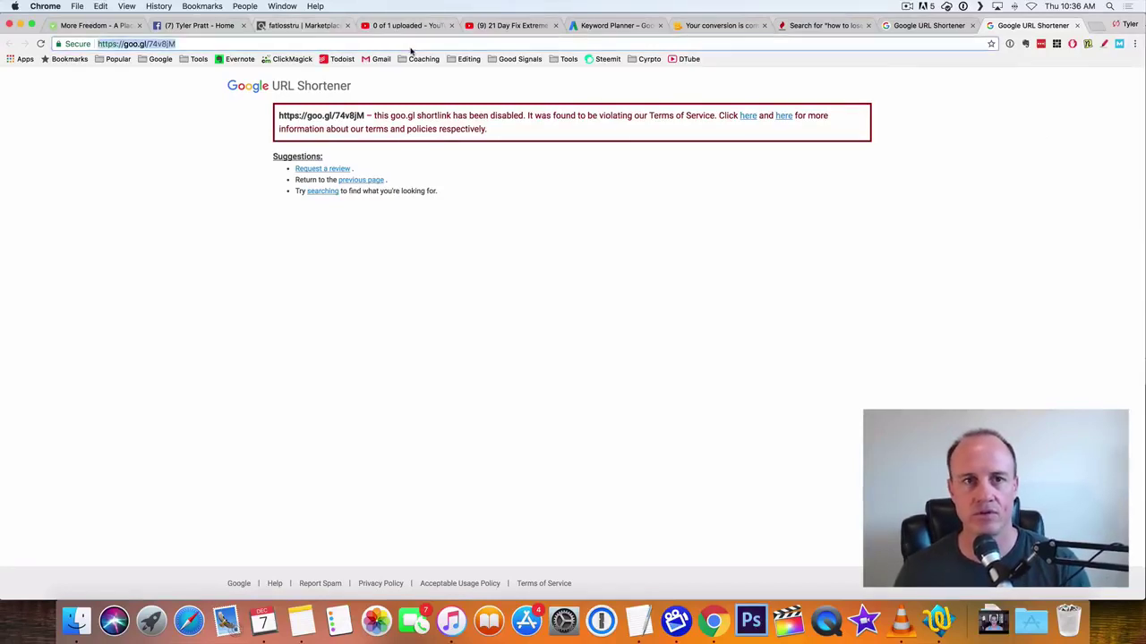
{"action": "type", "text": "tiny"}
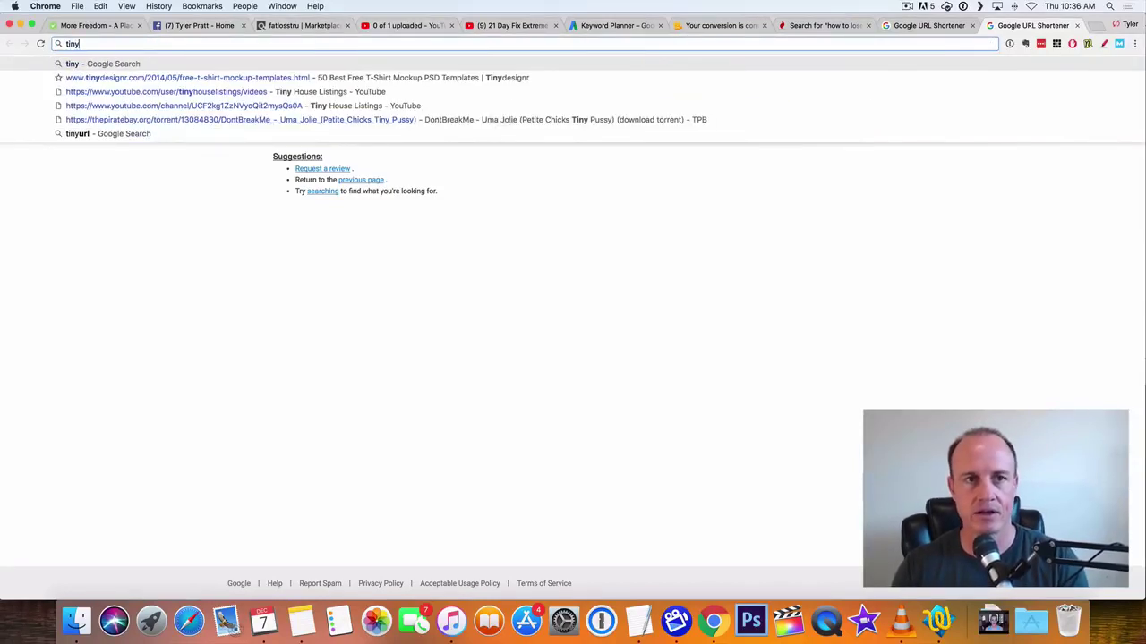
{"action": "type", "text": "url.com"}
{"action": "key", "text": "Return"}
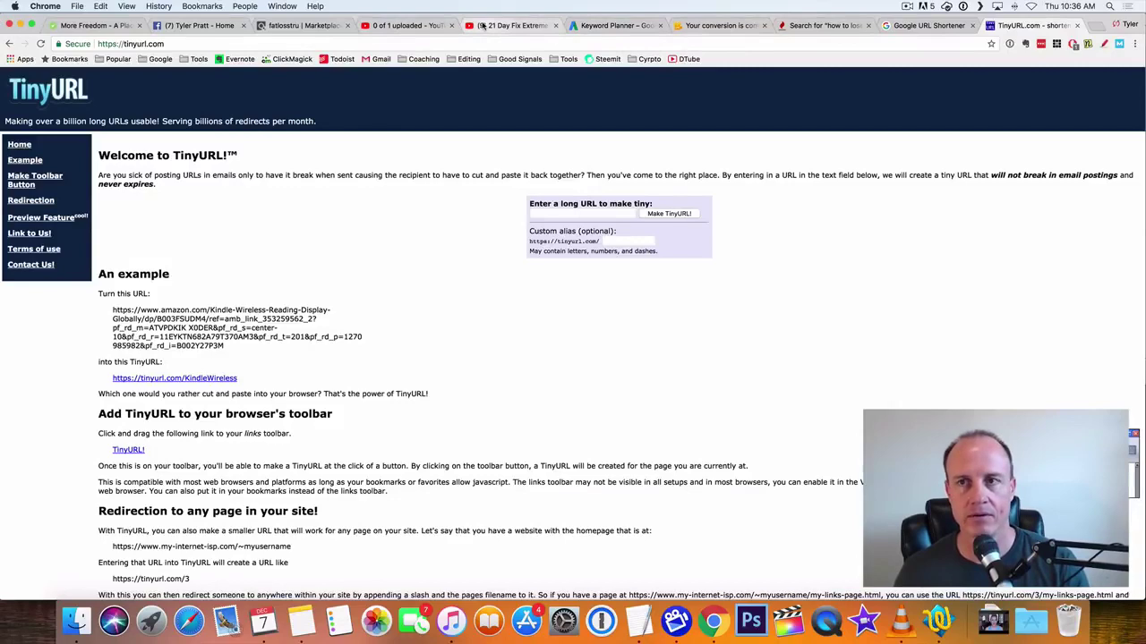
{"action": "left_click", "coordinate": [929, 25]}
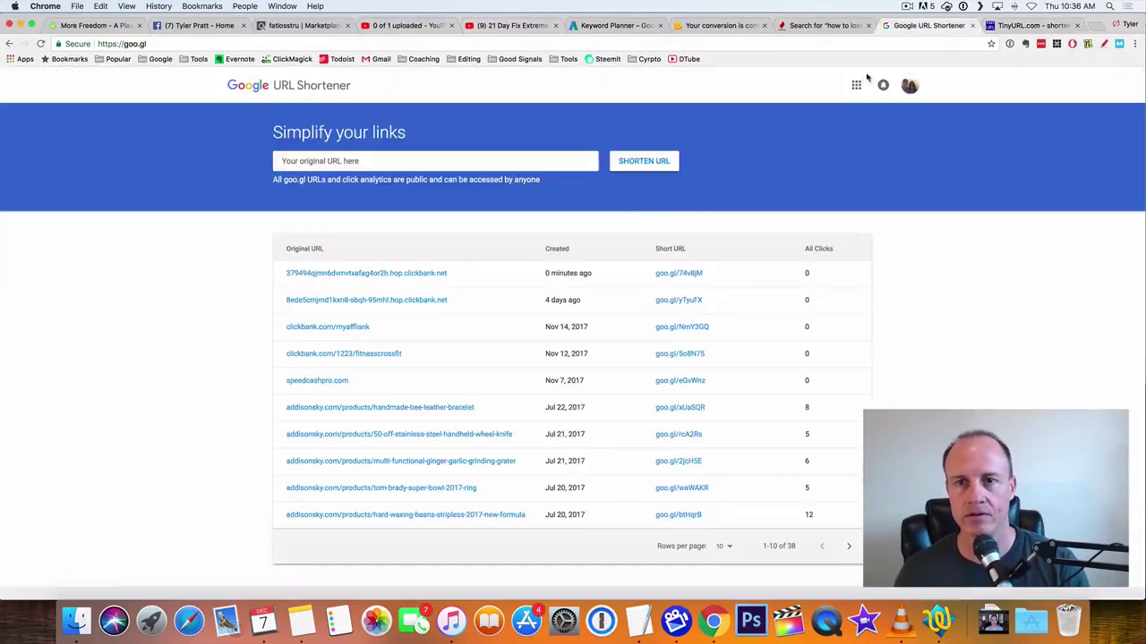
{"action": "right_click", "coordinate": [370, 275]}
{"action": "left_click", "coordinate": [403, 329]}
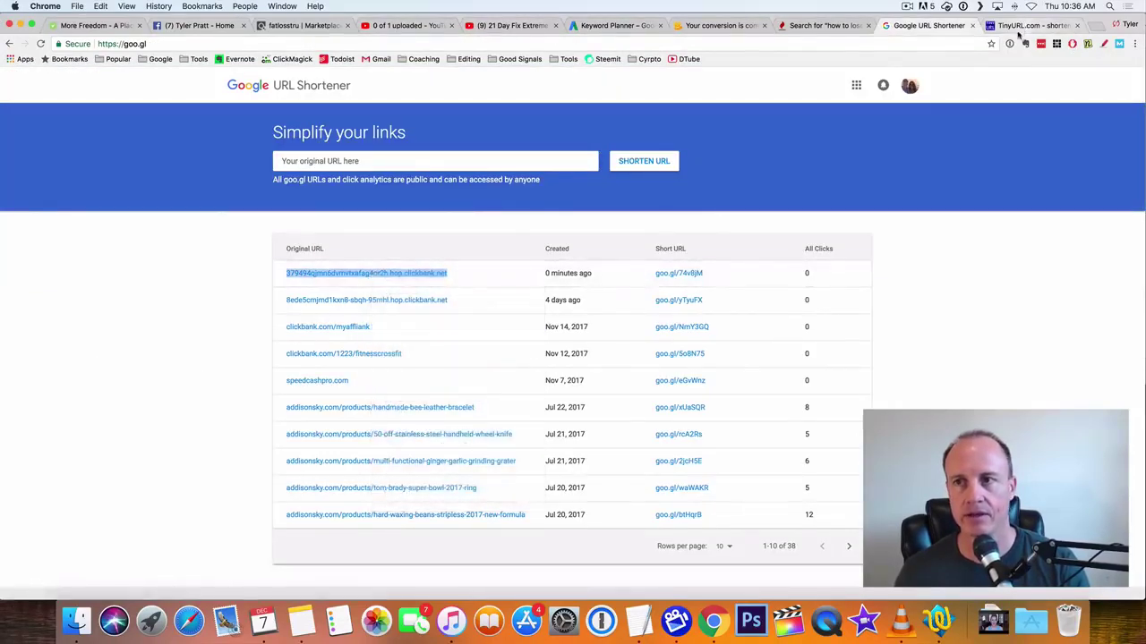
{"action": "left_click", "coordinate": [1029, 25]}
{"action": "left_click", "coordinate": [564, 213]}
{"action": "key", "text": "super+v"}
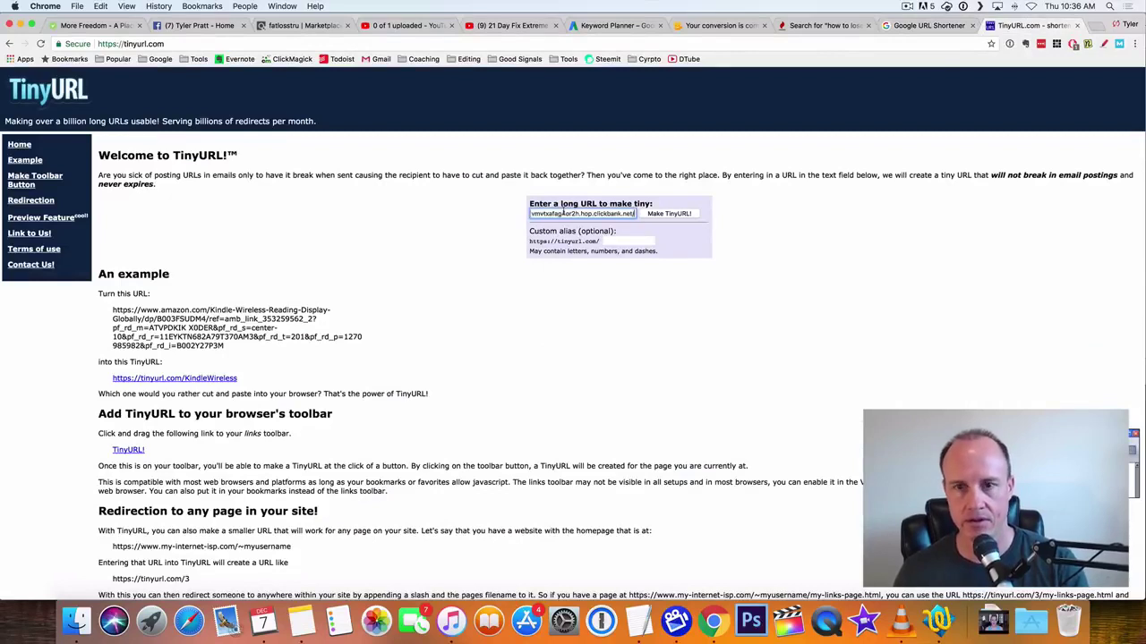
{"action": "left_click", "coordinate": [667, 218]}
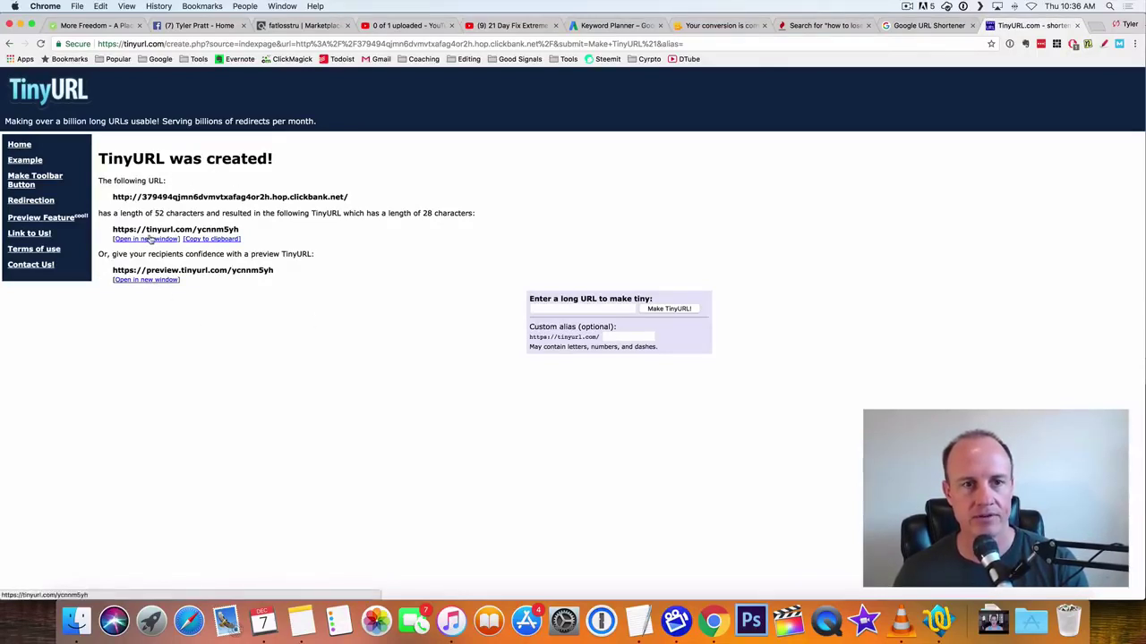
{"action": "left_click_drag", "start_coordinate": [244, 230], "coordinate": [113, 229]}
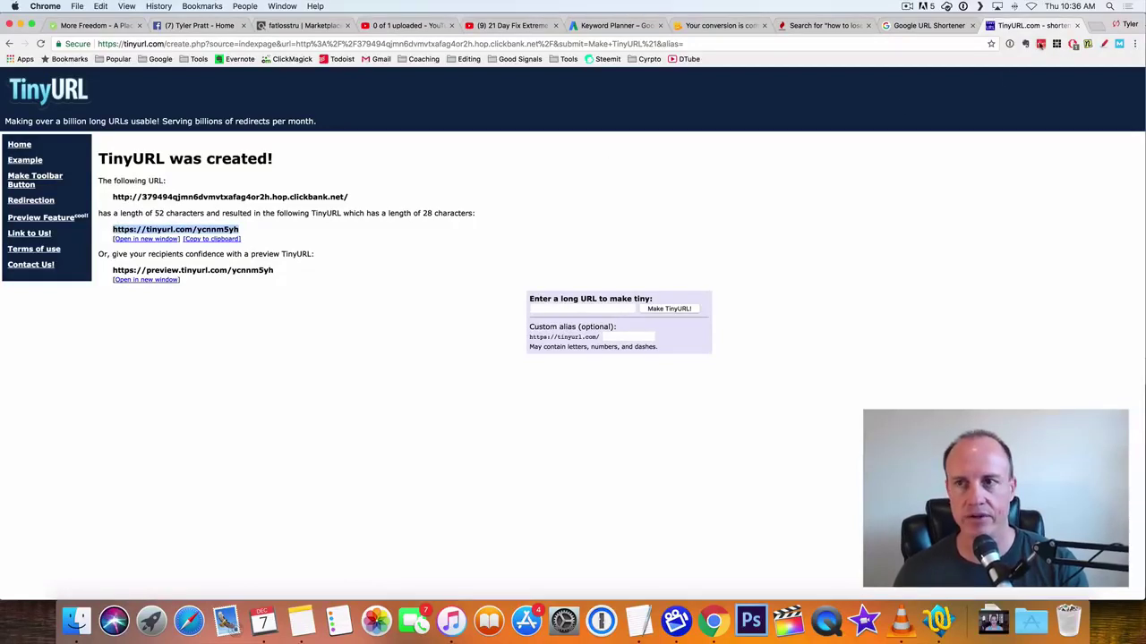
{"action": "left_click", "coordinate": [1097, 27]}
- Confirm tinyurl.com/ycnnm5yh lands on The 2 Week Diet sales page, then close that tab
{"action": "key", "text": "super+v"}
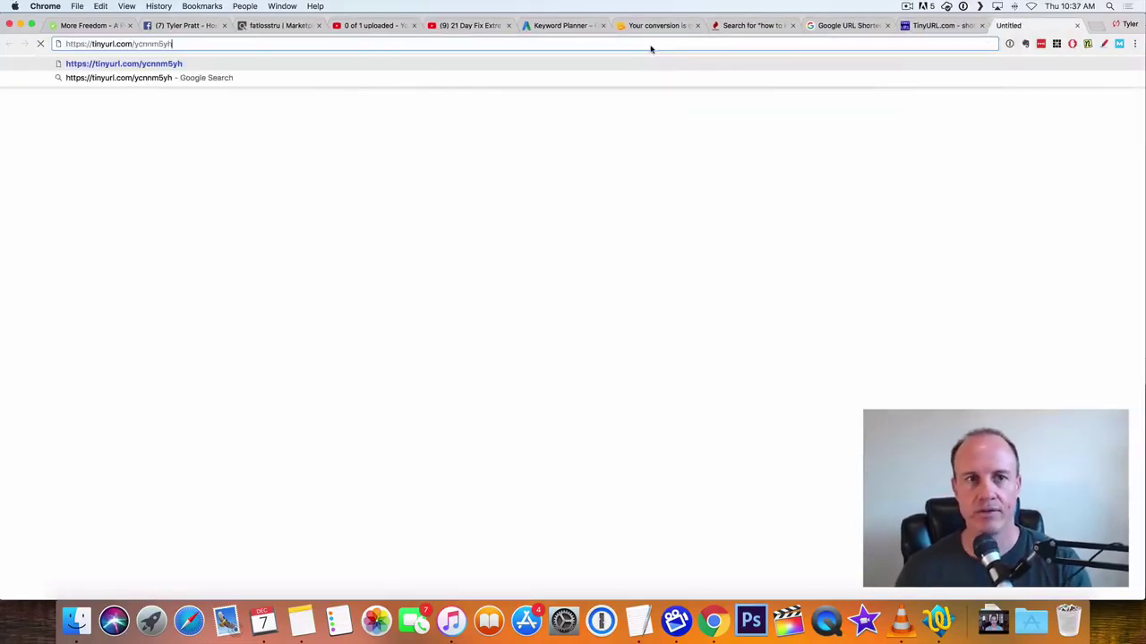
{"action": "key", "text": "Return"}
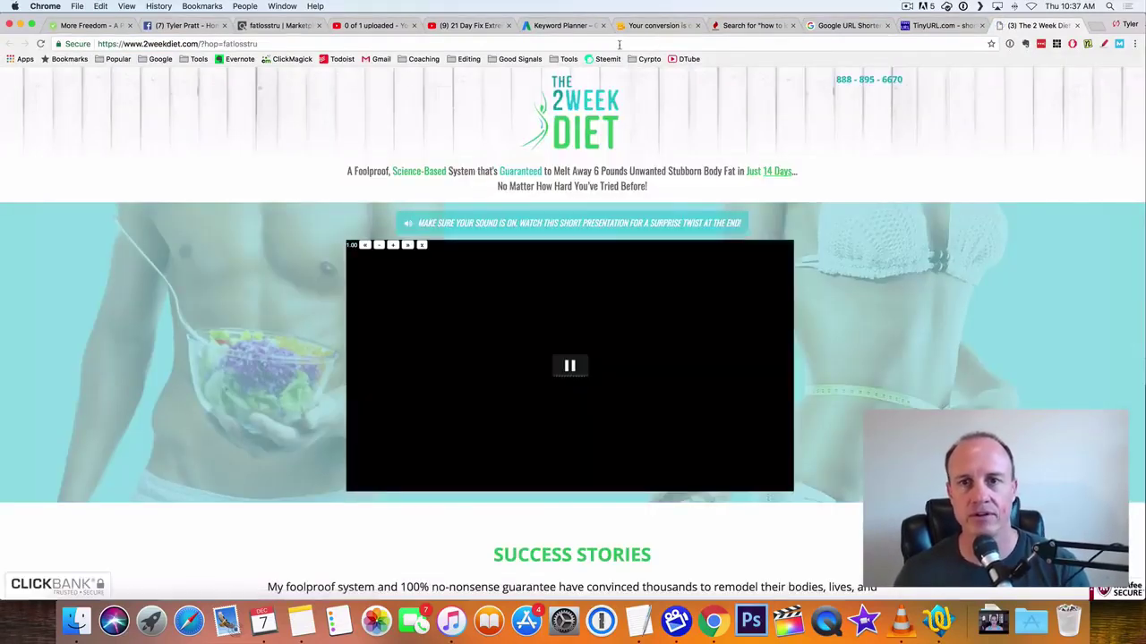
{"action": "left_click", "coordinate": [619, 45]}
{"action": "key", "text": "super+v"}
{"action": "key", "text": "Return"}
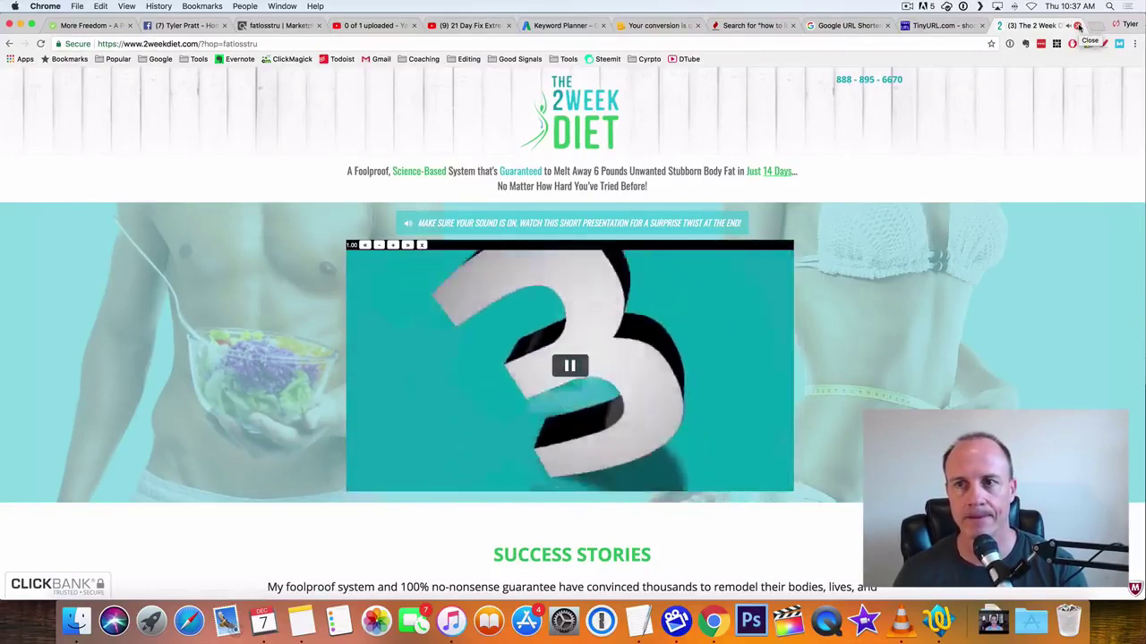
{"action": "left_click", "coordinate": [1078, 26]}
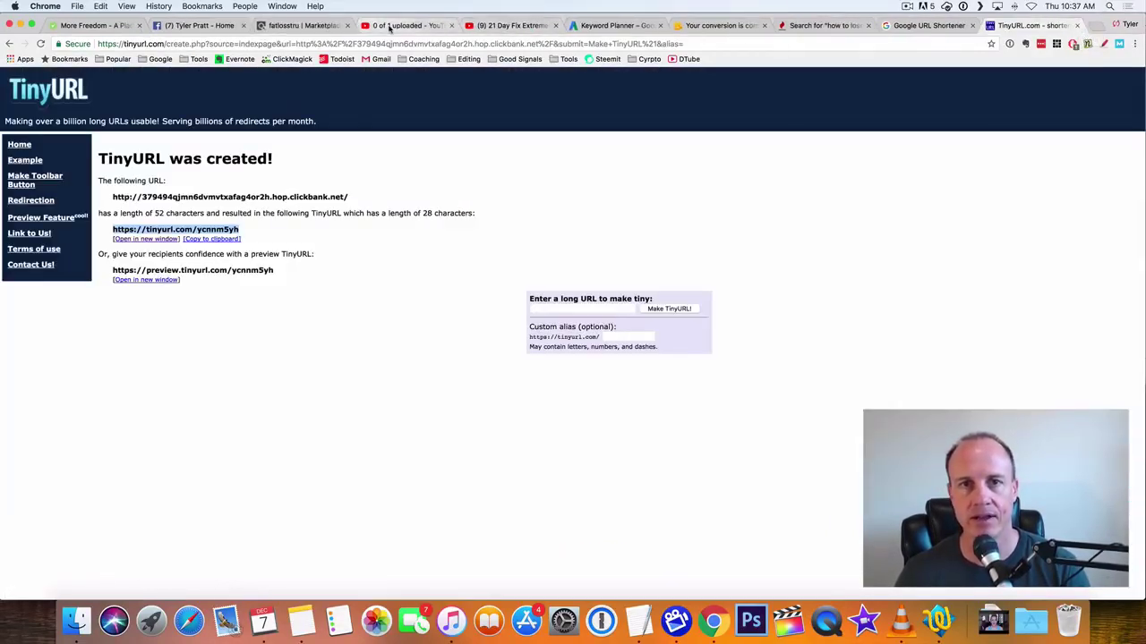
{"action": "left_click", "coordinate": [390, 28]}
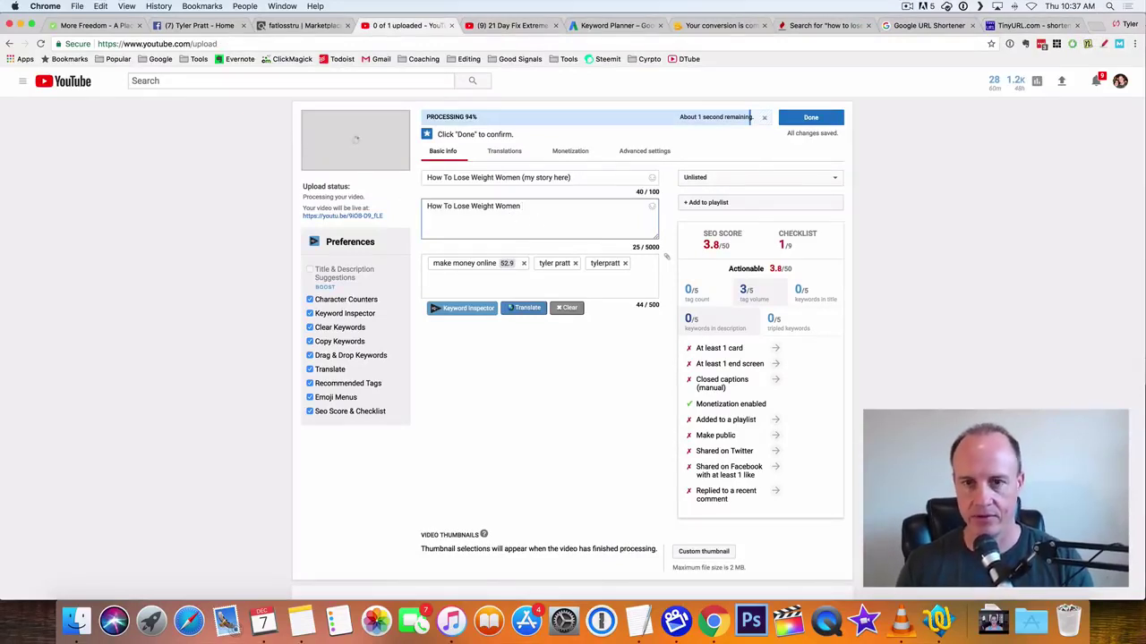
{"action": "type", "text": "- Click Here"}
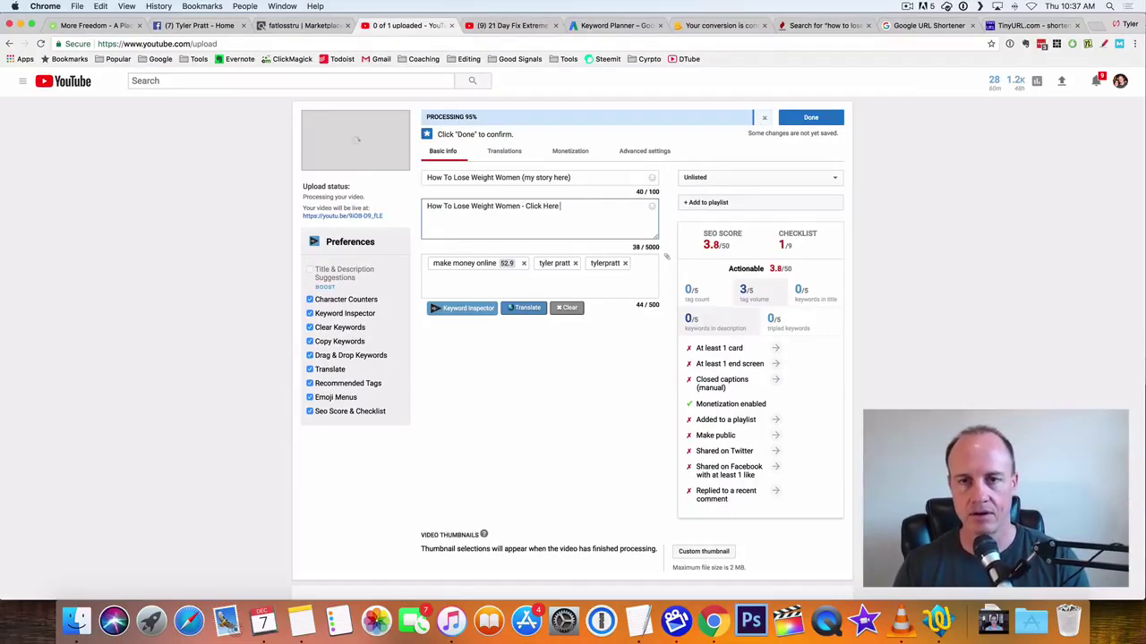
{"action": "type", "text": "w"}
{"action": "key", "text": "Return"}
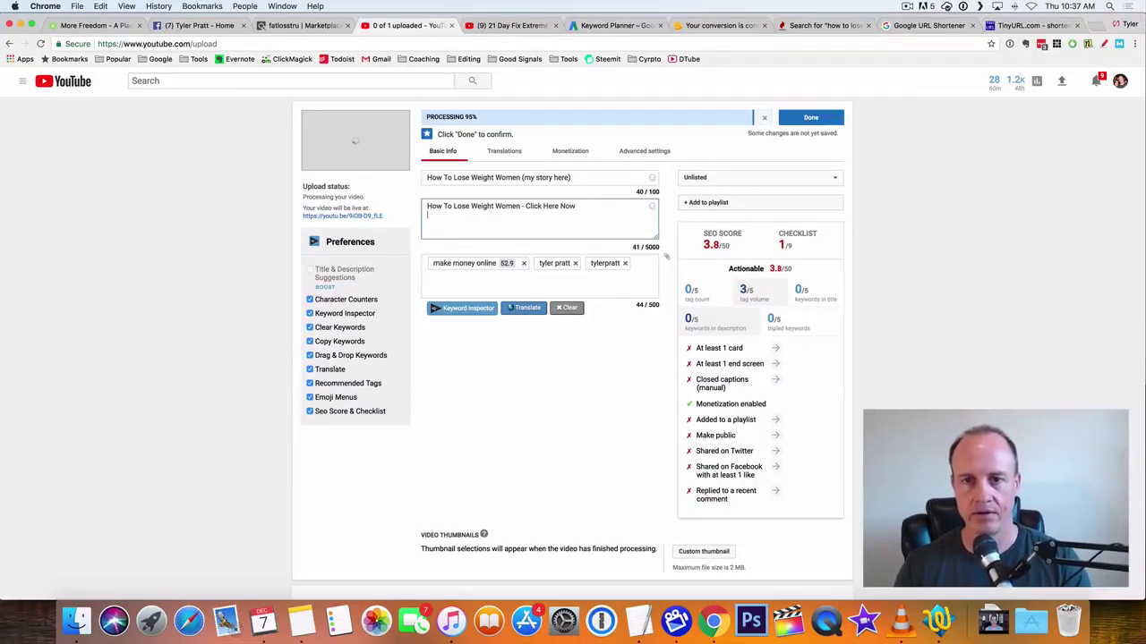
{"action": "key", "text": "super+v"}
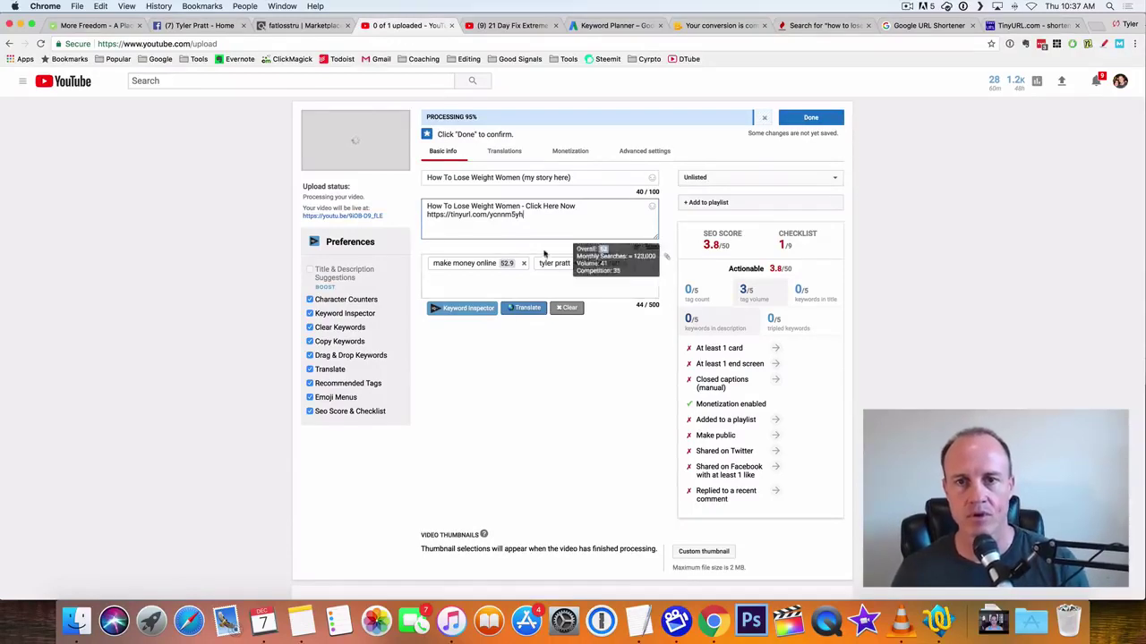
{"action": "left_click", "coordinate": [895, 235]}
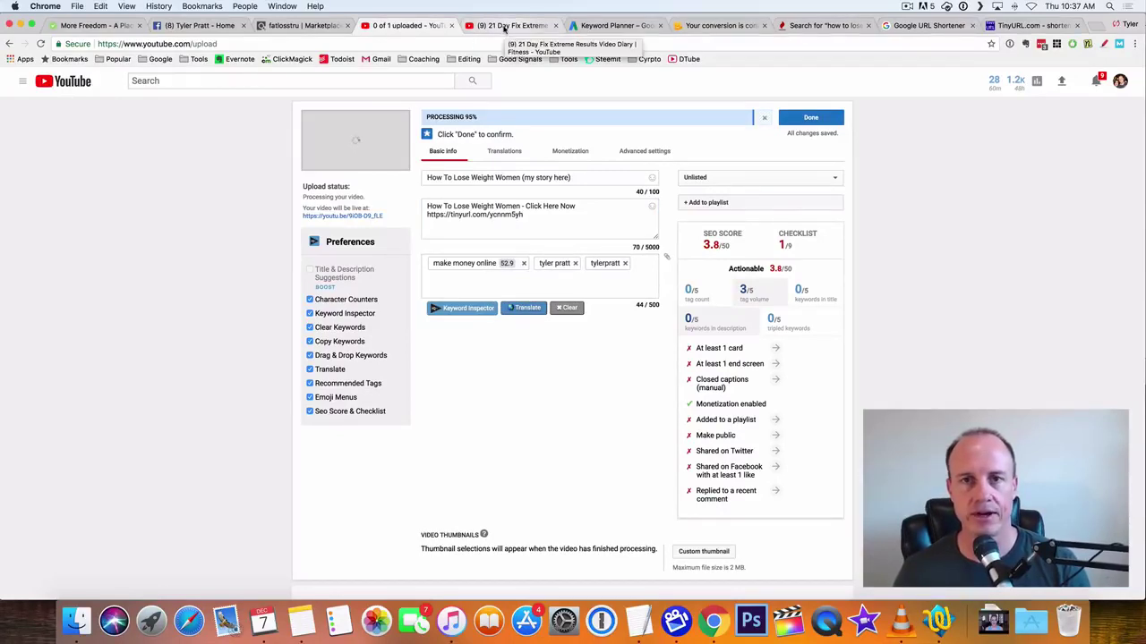
- Review the 21 Day Fix Extreme Results Video Diary description and vidIQ tags
{"action": "left_click", "coordinate": [505, 27]}
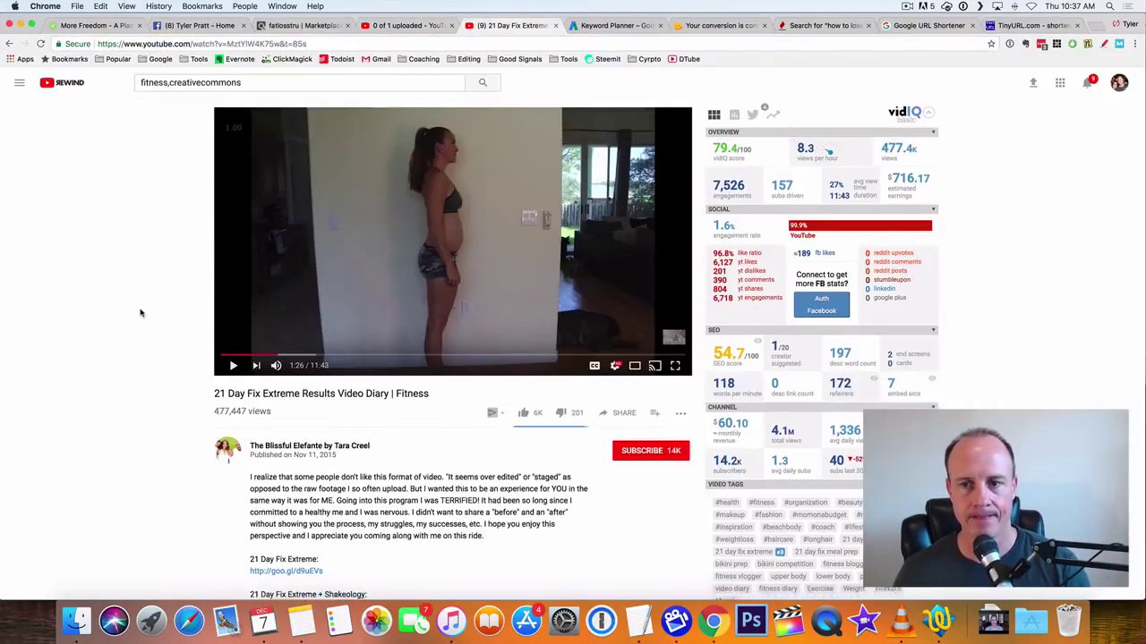
{"action": "scroll", "coordinate": [140, 313], "scroll_direction": "down", "scroll_amount": 2}
{"action": "scroll", "coordinate": [143, 304], "scroll_direction": "down", "scroll_amount": 2}
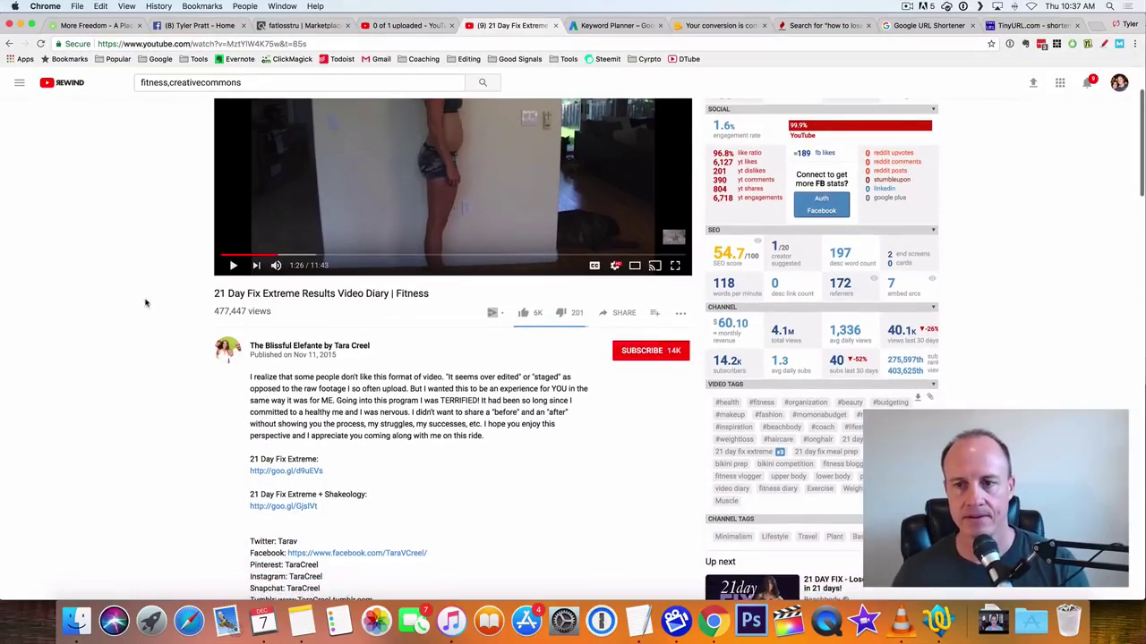
{"action": "scroll", "coordinate": [1020, 197], "scroll_direction": "up", "scroll_amount": 4}
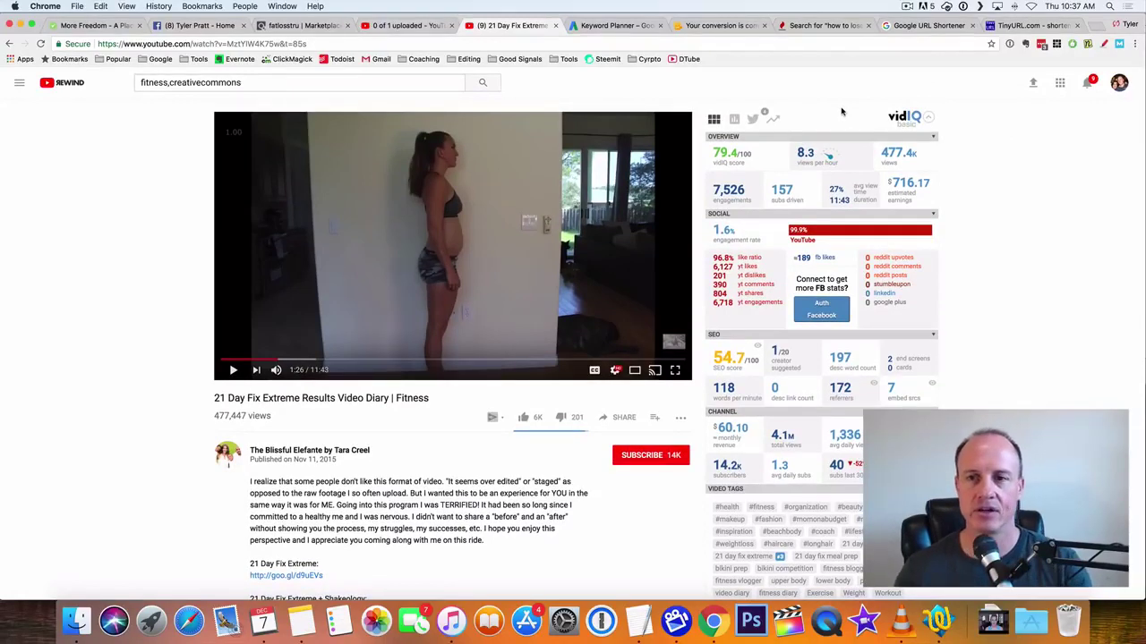
{"action": "scroll", "coordinate": [1000, 268], "scroll_direction": "down", "scroll_amount": 5}
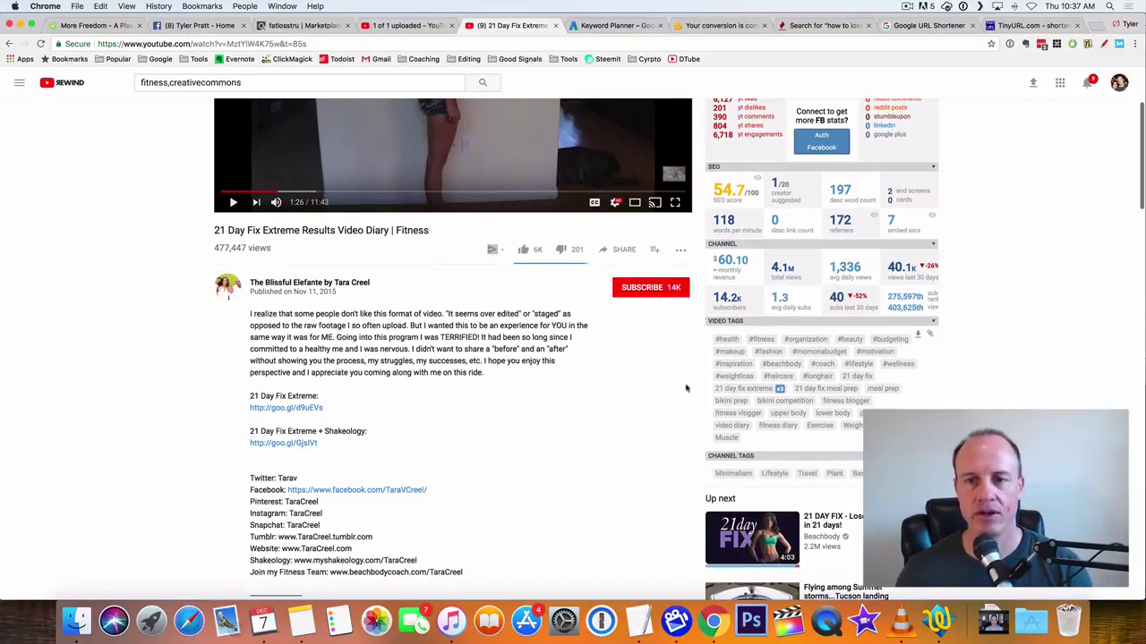
{"action": "scroll", "coordinate": [74, 285], "scroll_direction": "up", "scroll_amount": 4}
{"action": "scroll", "coordinate": [169, 231], "scroll_direction": "down", "scroll_amount": 5}
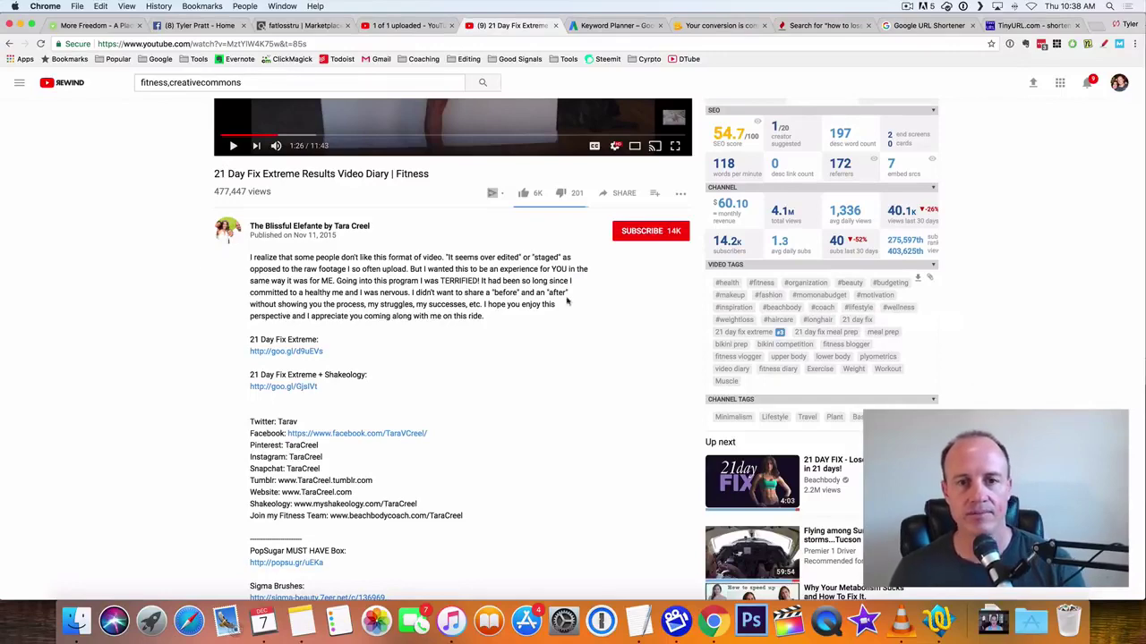
{"action": "scroll", "coordinate": [90, 302], "scroll_direction": "up", "scroll_amount": 3}
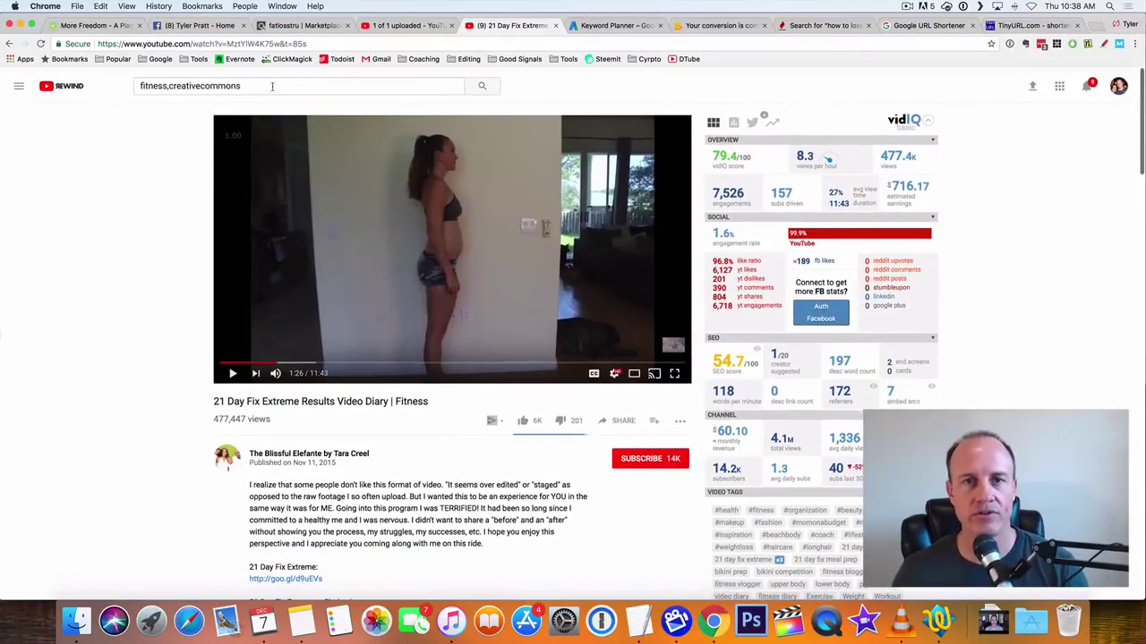
- Replace the YouTube search query with 'how to lose weight women'
{"action": "left_click", "coordinate": [251, 82]}
{"action": "key", "text": "super+a"}
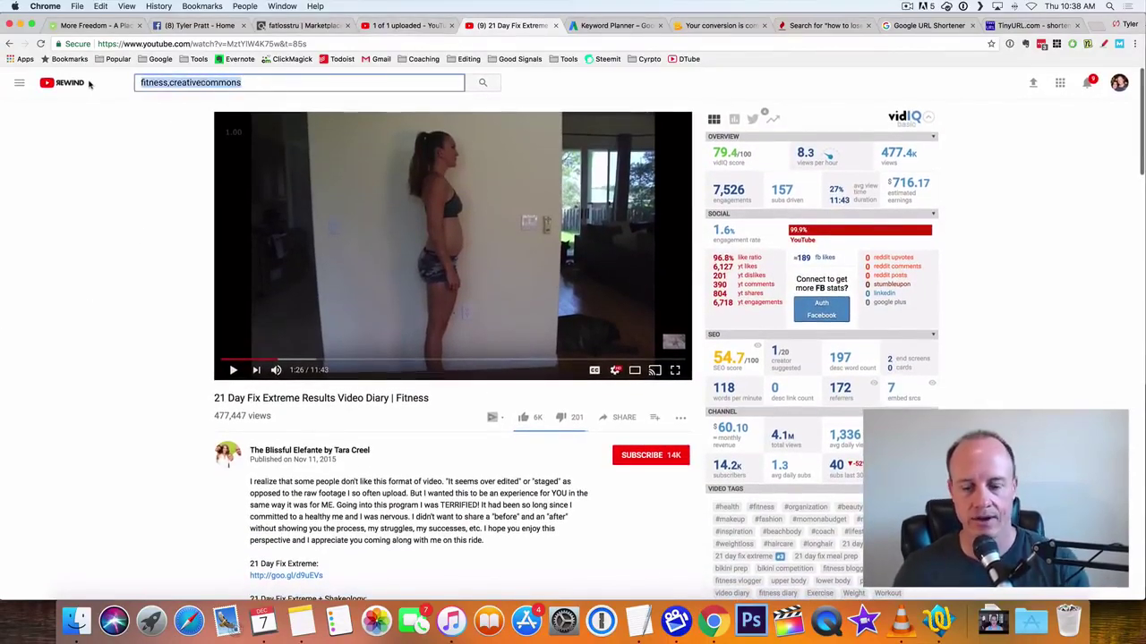
{"action": "type", "text": "how to lo"}
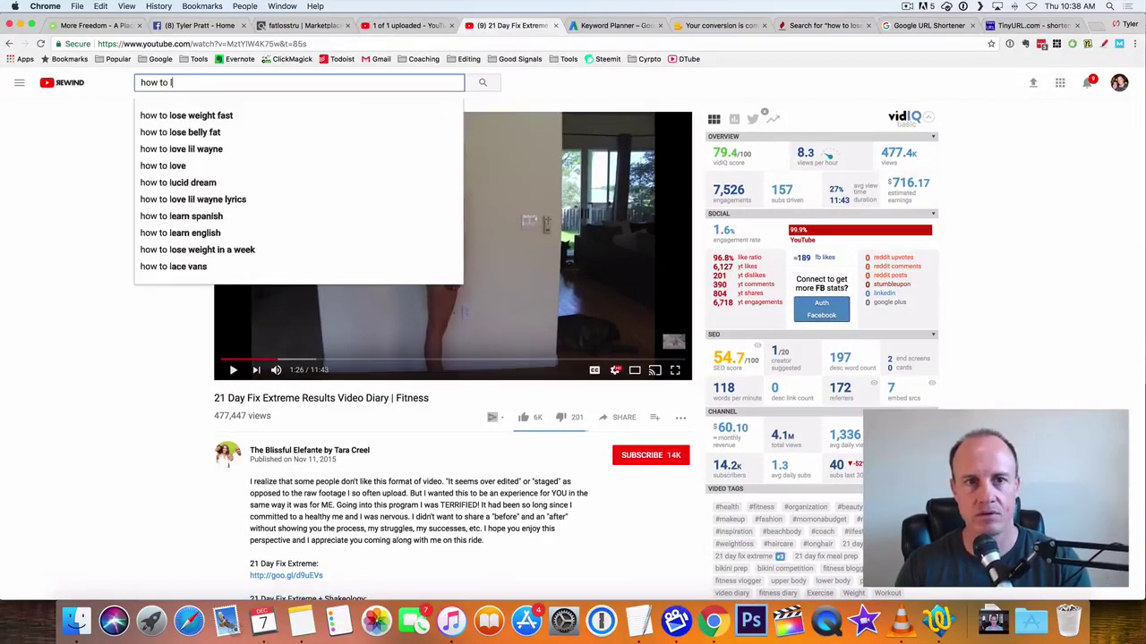
{"action": "type", "text": "se weight w"}
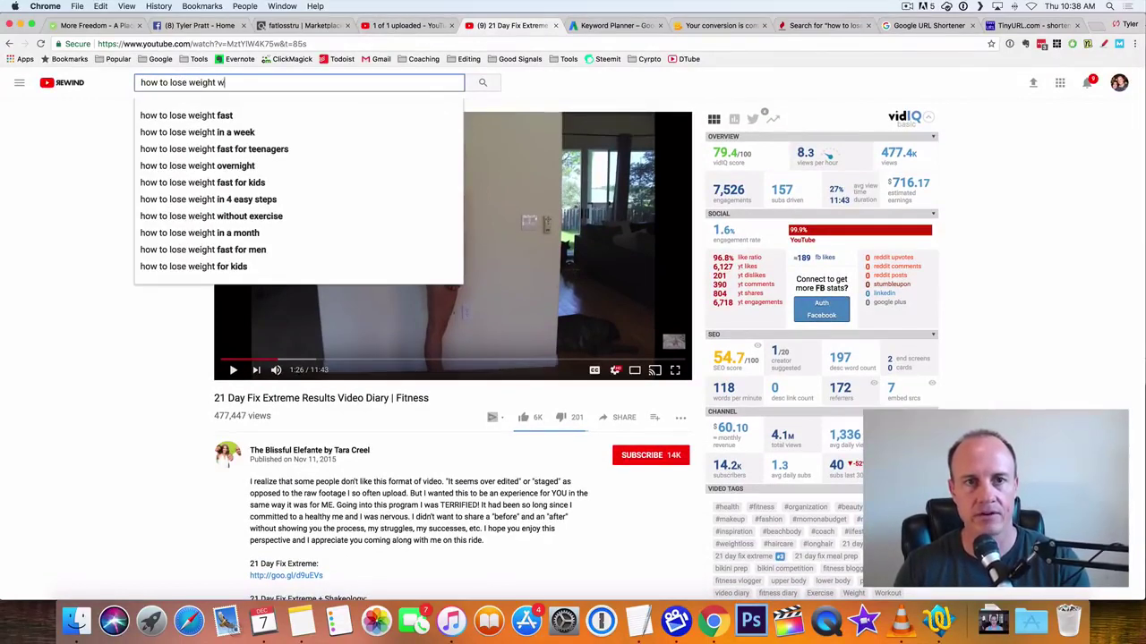
{"action": "type", "text": "omen"}
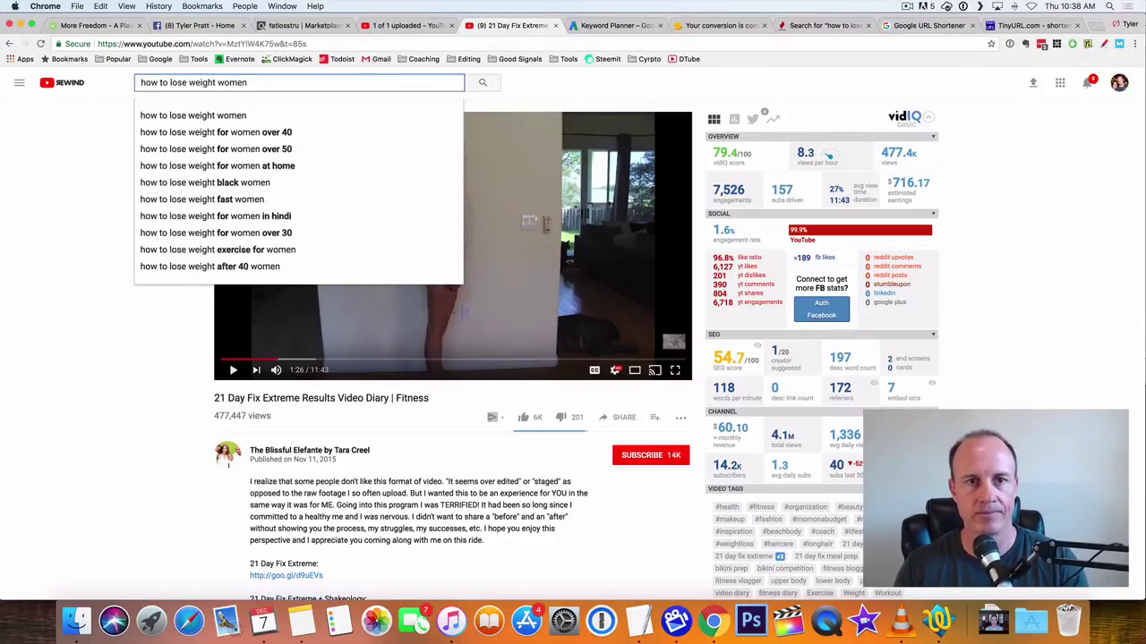
- Search 'how to lose weight women' and briefly check the Best Ways To Lose Weight video
{"action": "key", "text": "Return"}
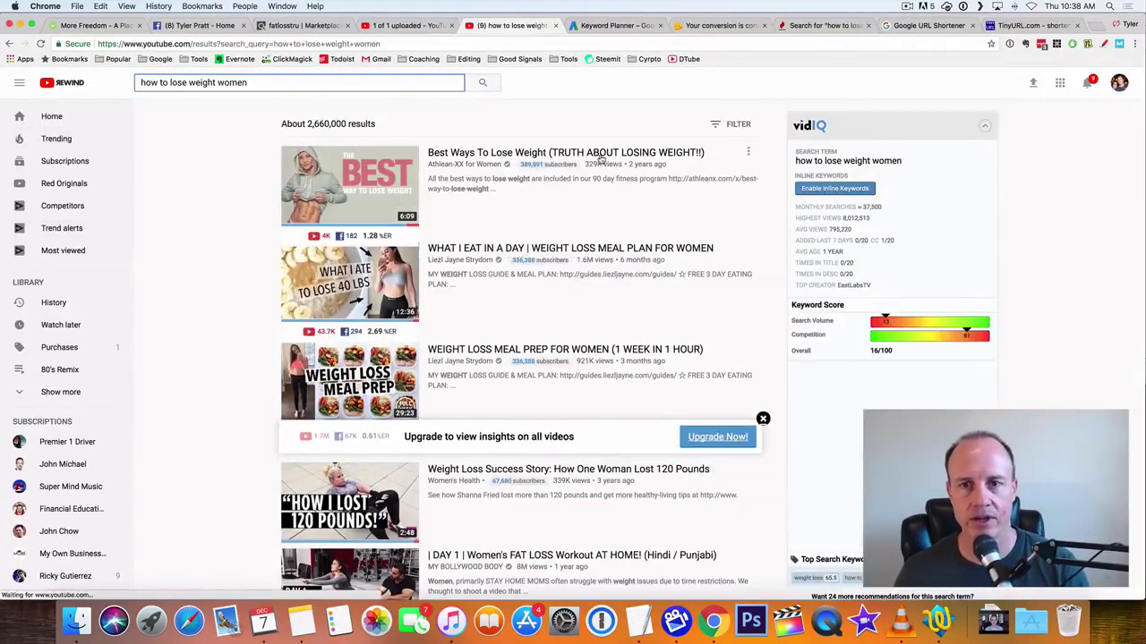
{"action": "left_click", "coordinate": [513, 158]}
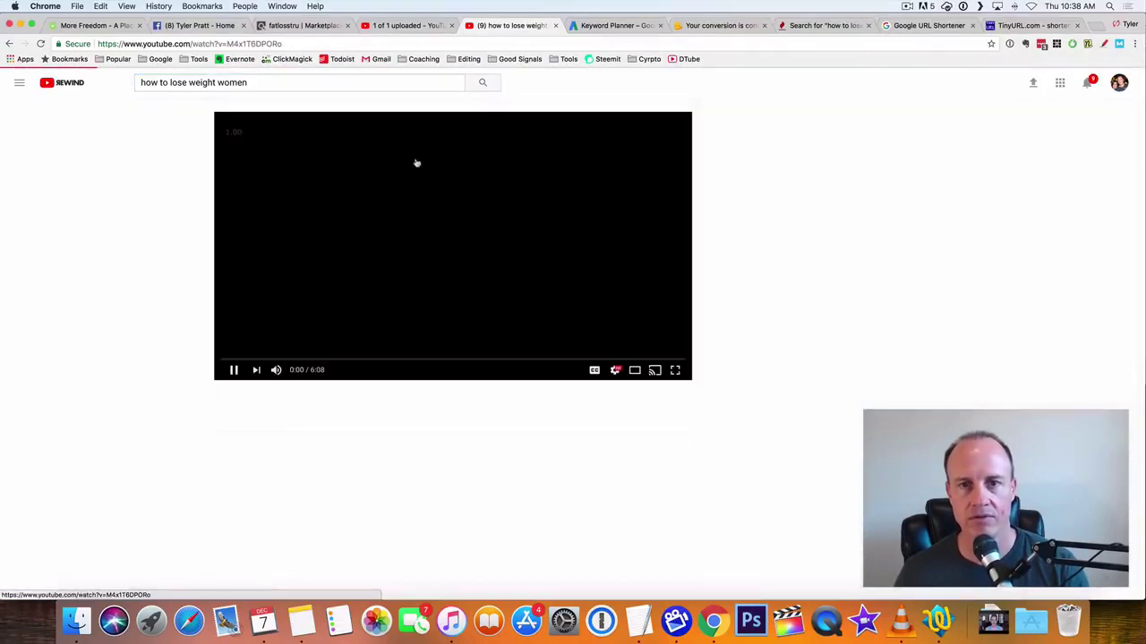
{"action": "left_click", "coordinate": [233, 369]}
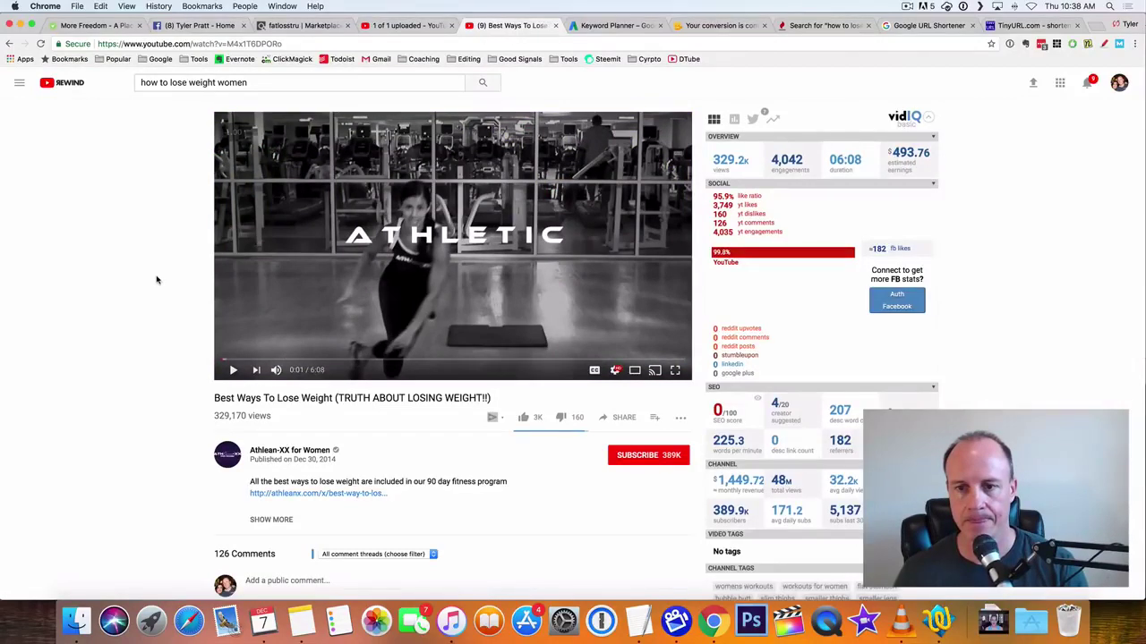
{"action": "scroll", "coordinate": [174, 335], "scroll_direction": "down", "scroll_amount": 3}
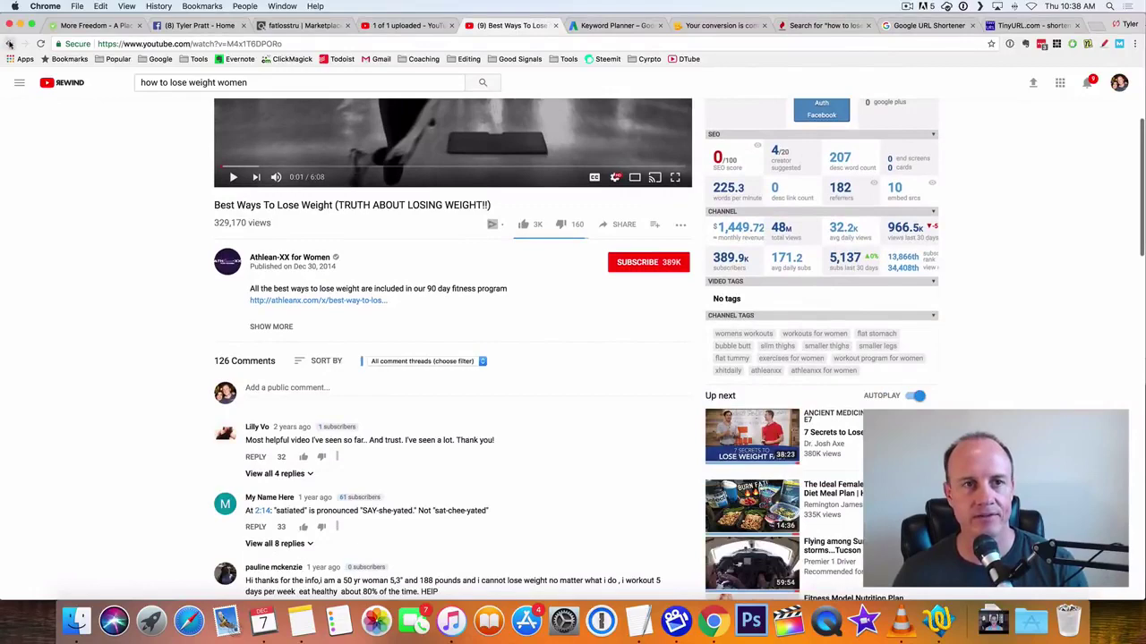
{"action": "left_click", "coordinate": [9, 43]}
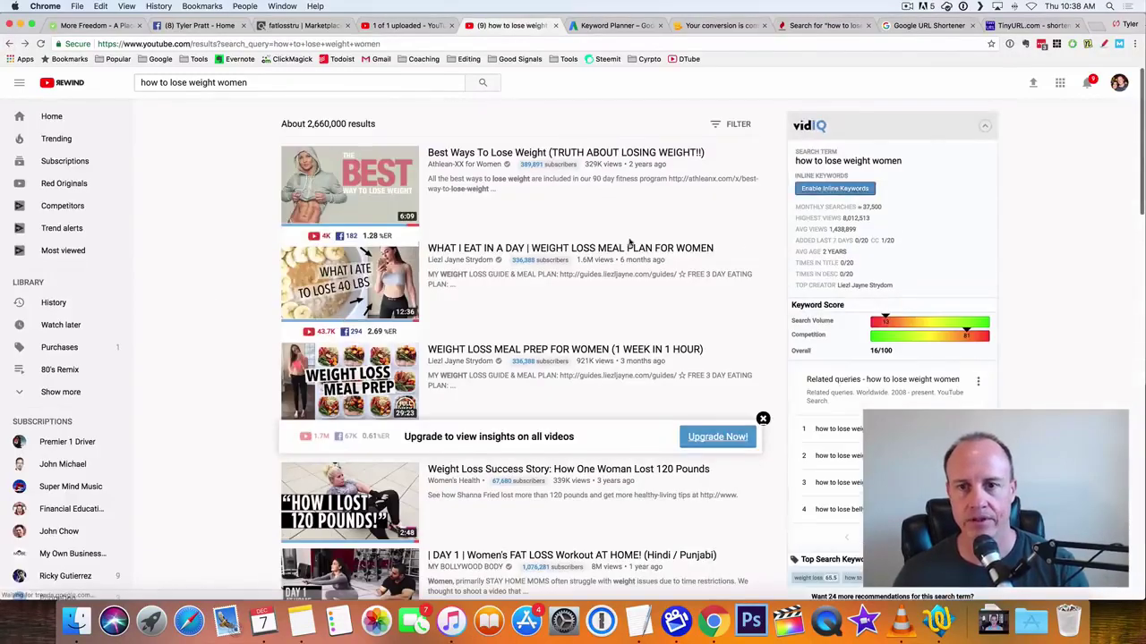
- Copy the vidIQ tags from the WHAT I EAT IN A DAY competitor video
{"action": "left_click", "coordinate": [566, 251]}
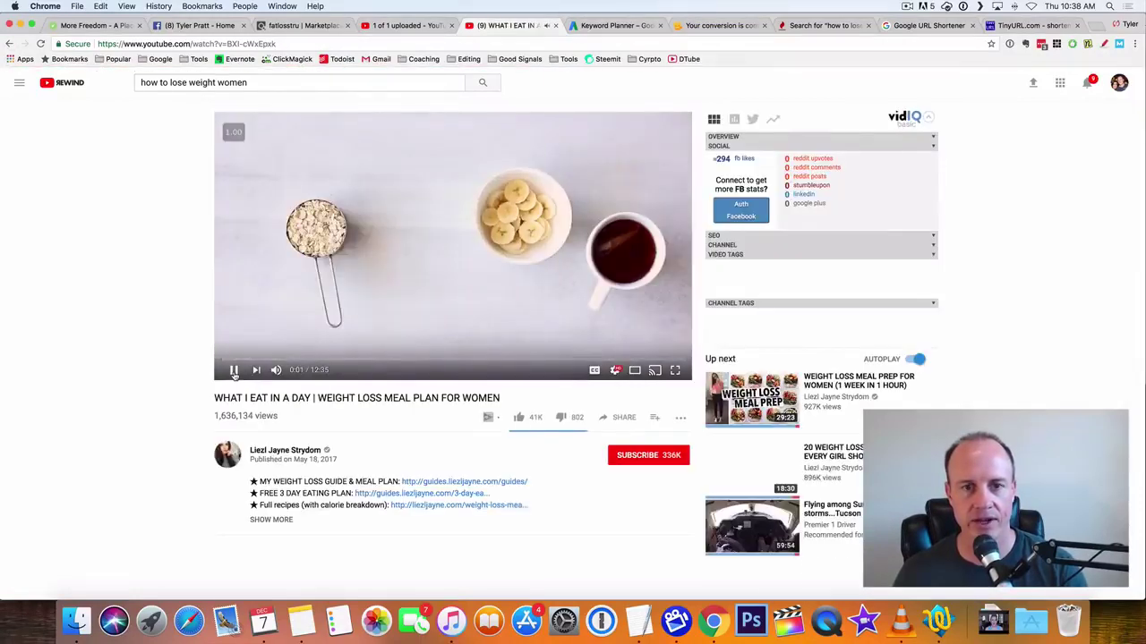
{"action": "left_click", "coordinate": [232, 369]}
{"action": "scroll", "coordinate": [150, 356], "scroll_direction": "down", "scroll_amount": 1}
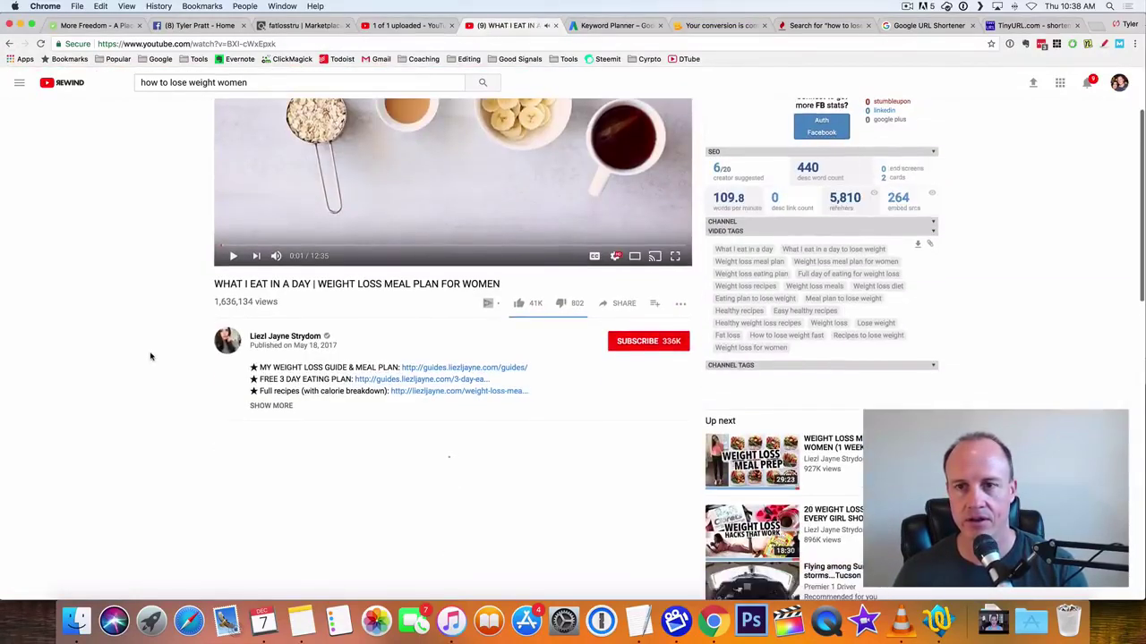
{"action": "scroll", "coordinate": [150, 356], "scroll_direction": "up", "scroll_amount": 2}
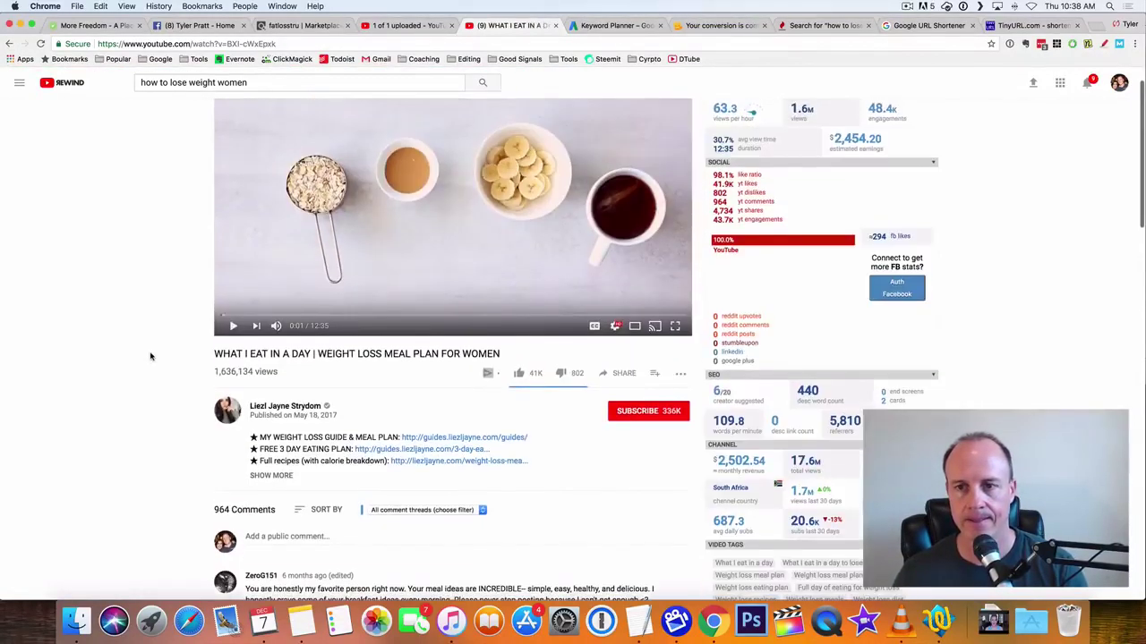
{"action": "scroll", "coordinate": [151, 356], "scroll_direction": "down", "scroll_amount": 4}
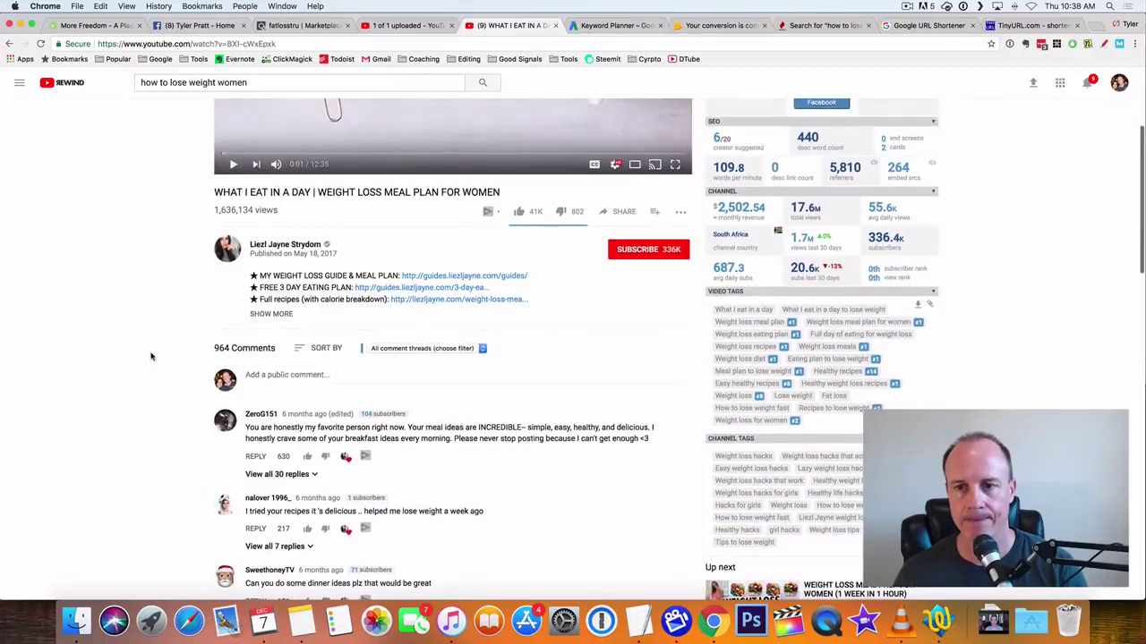
{"action": "scroll", "coordinate": [163, 358], "scroll_direction": "down", "scroll_amount": 1}
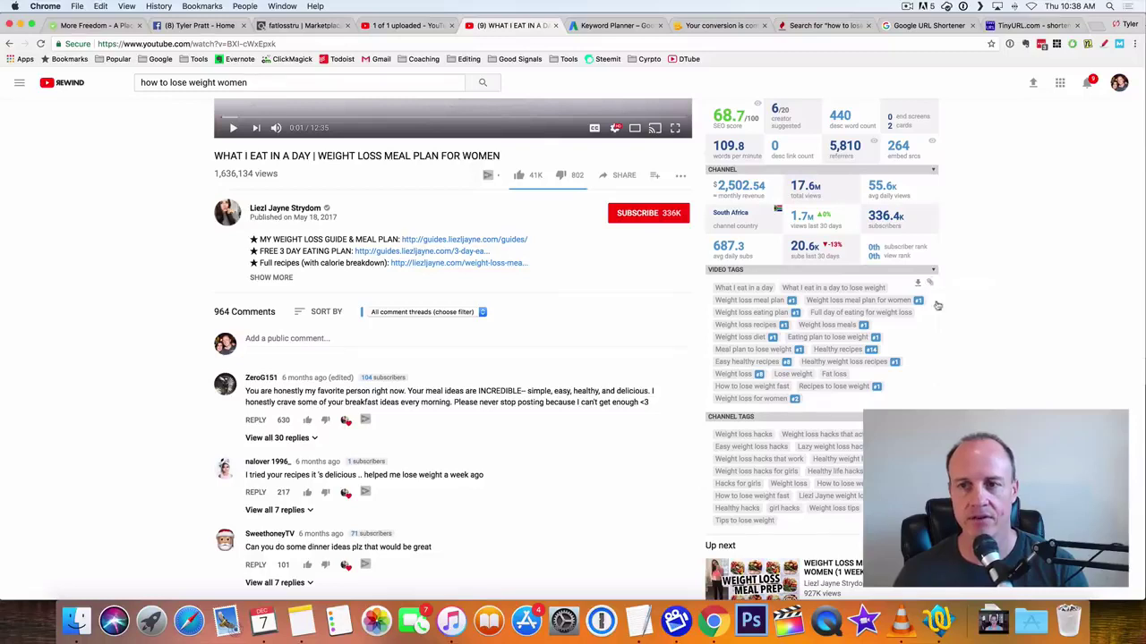
{"action": "left_click", "coordinate": [930, 283]}
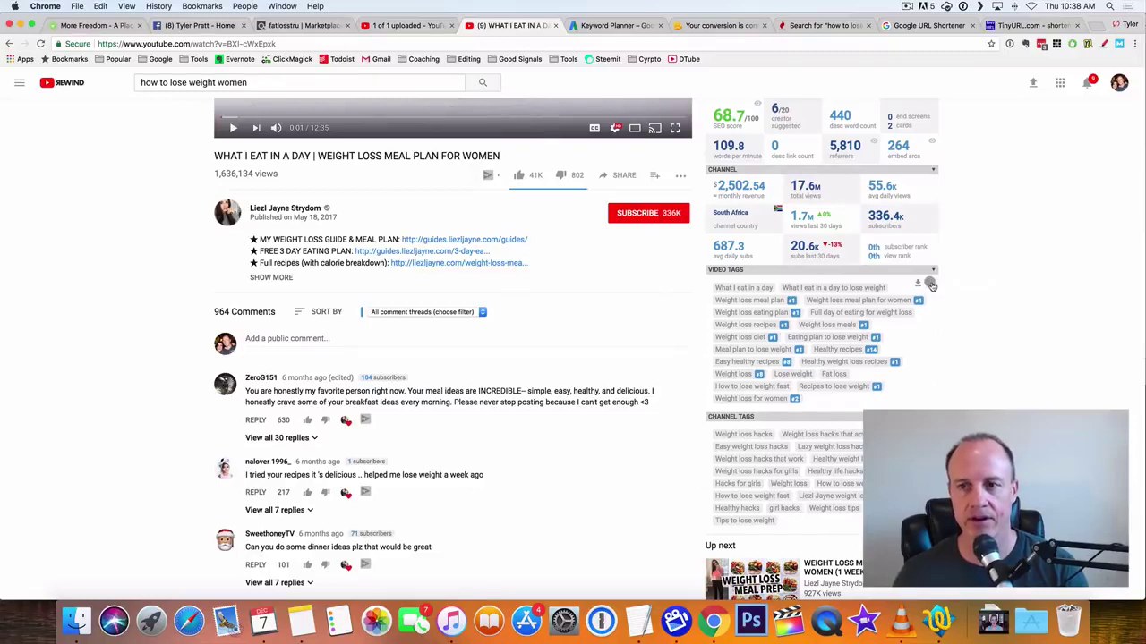
- Swap the tylerpratt, tyler pratt and make money online tags for the copied competitor tags
{"action": "key", "text": "ctrl+shift+Tab"}
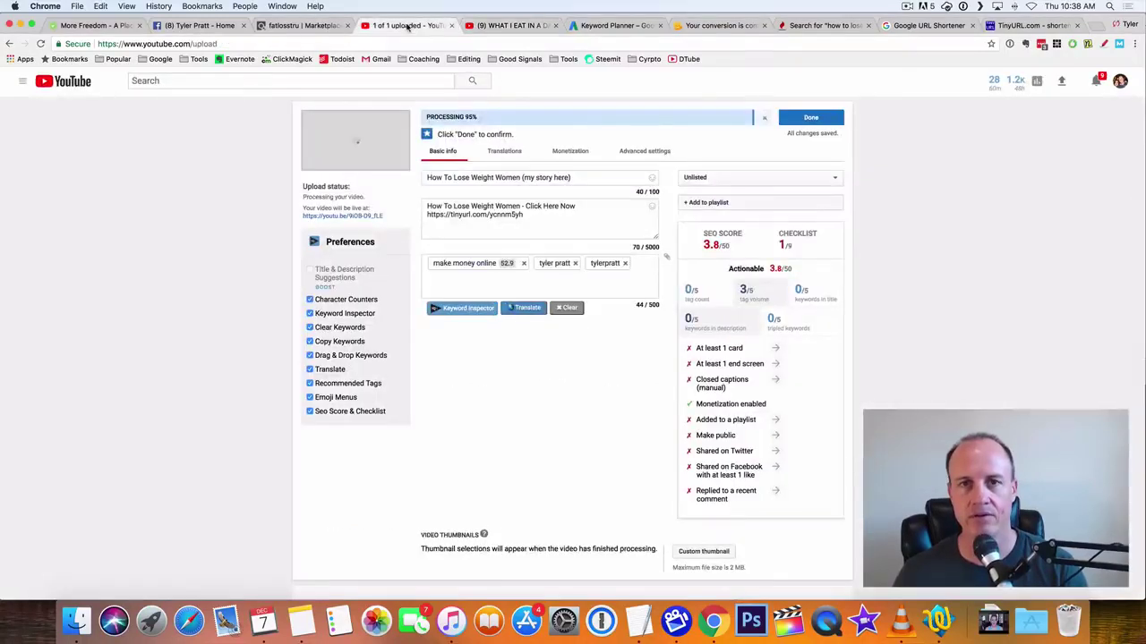
{"action": "left_click", "coordinate": [578, 312]}
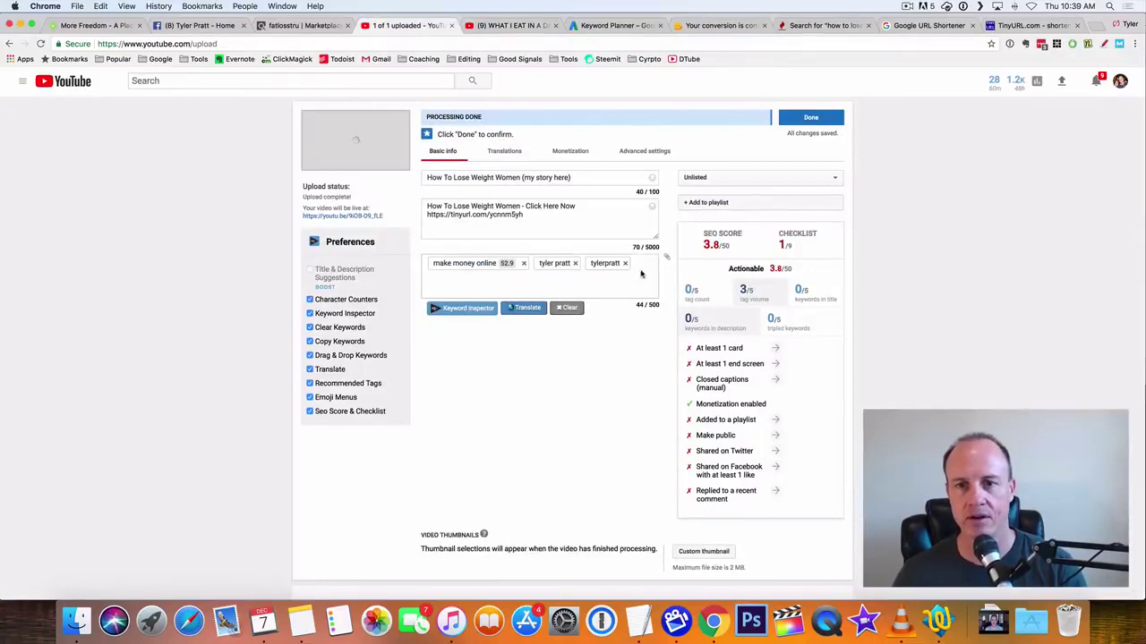
{"action": "left_click_drag", "start_coordinate": [596, 264], "coordinate": [521, 269]}
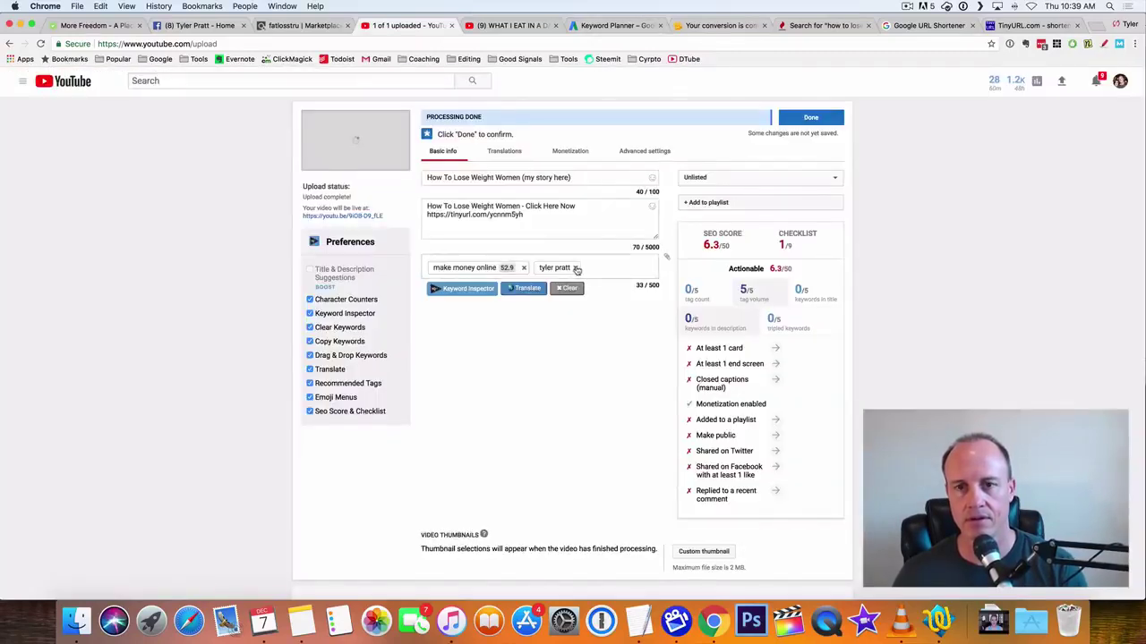
{"action": "left_click", "coordinate": [575, 269]}
{"action": "left_click", "coordinate": [524, 269]}
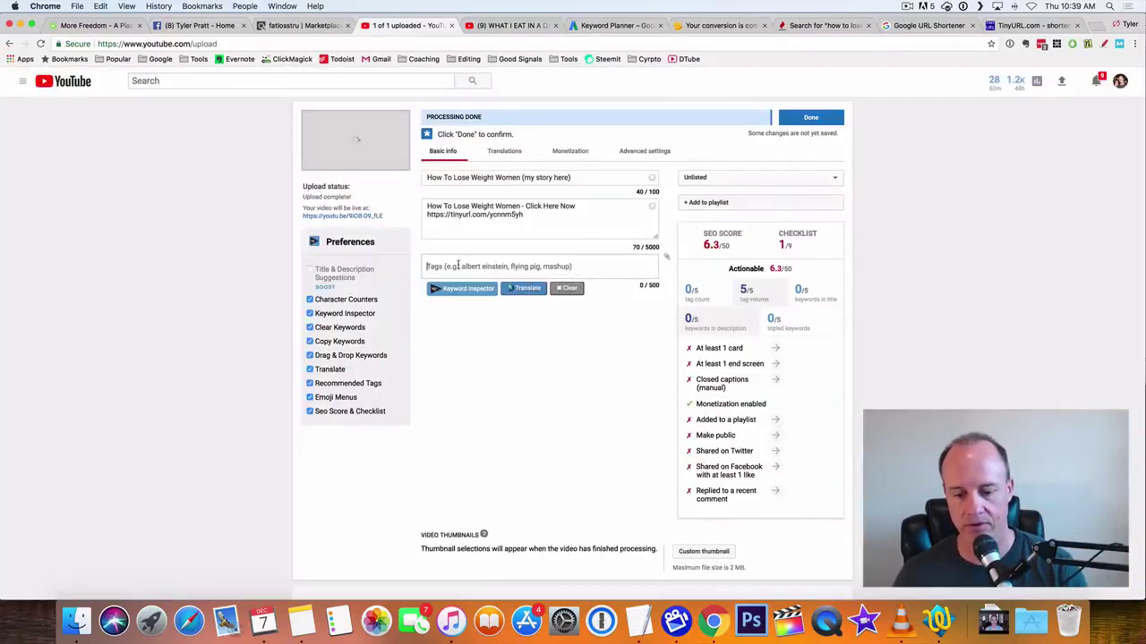
{"action": "key", "text": "super+v"}
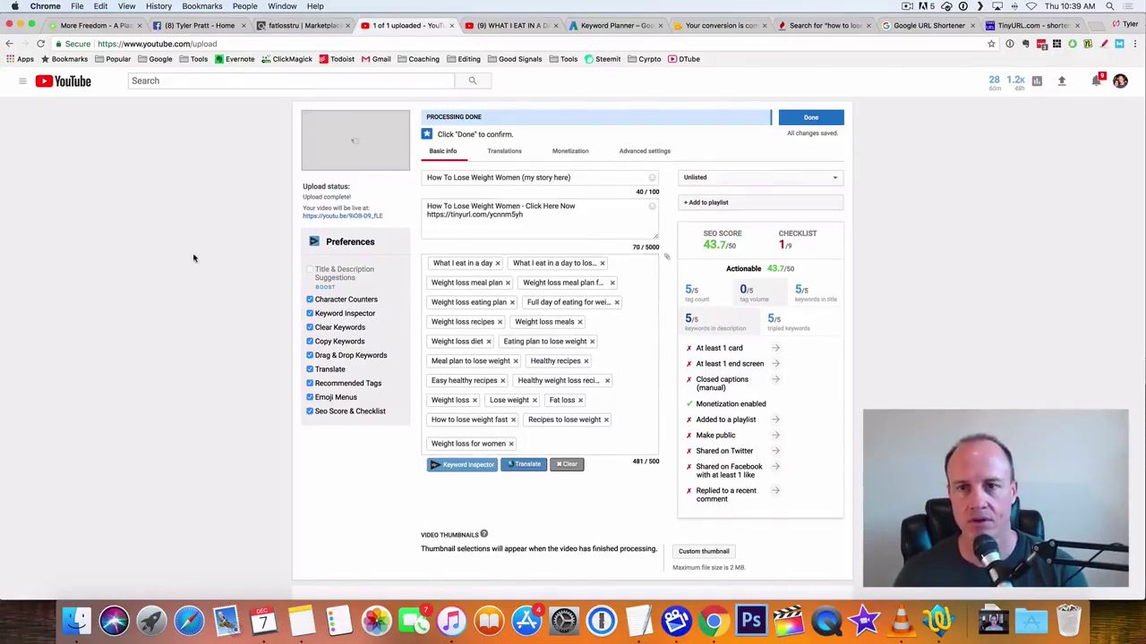
{"action": "scroll", "coordinate": [212, 286], "scroll_direction": "down", "scroll_amount": 5}
{"action": "scroll", "coordinate": [212, 286], "scroll_direction": "up", "scroll_amount": 5}
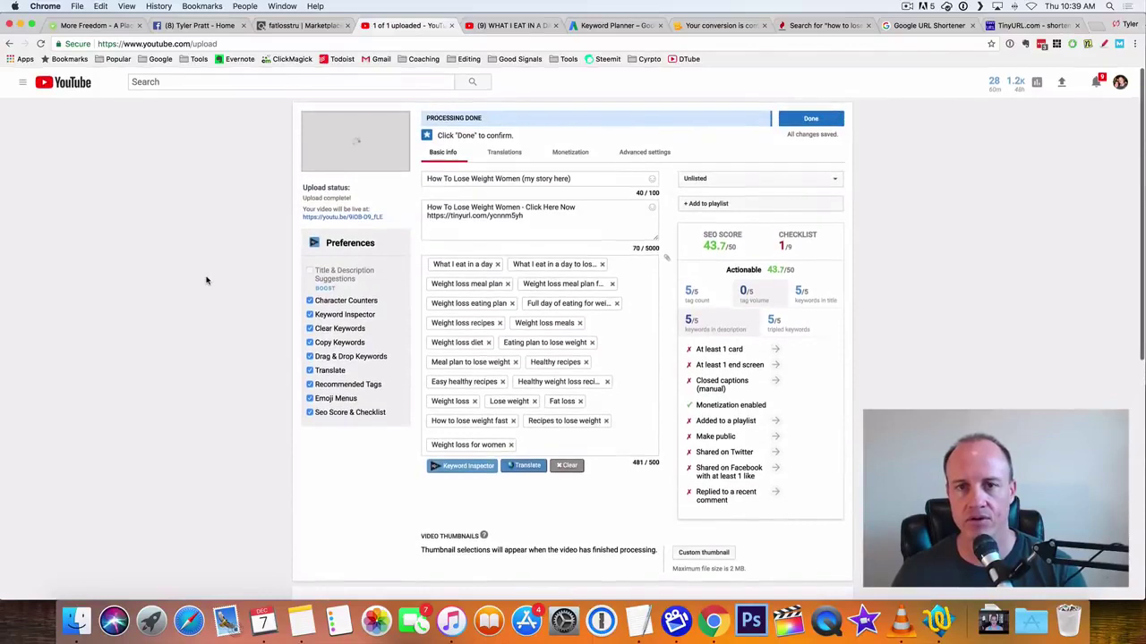
{"action": "left_click", "coordinate": [702, 553]}
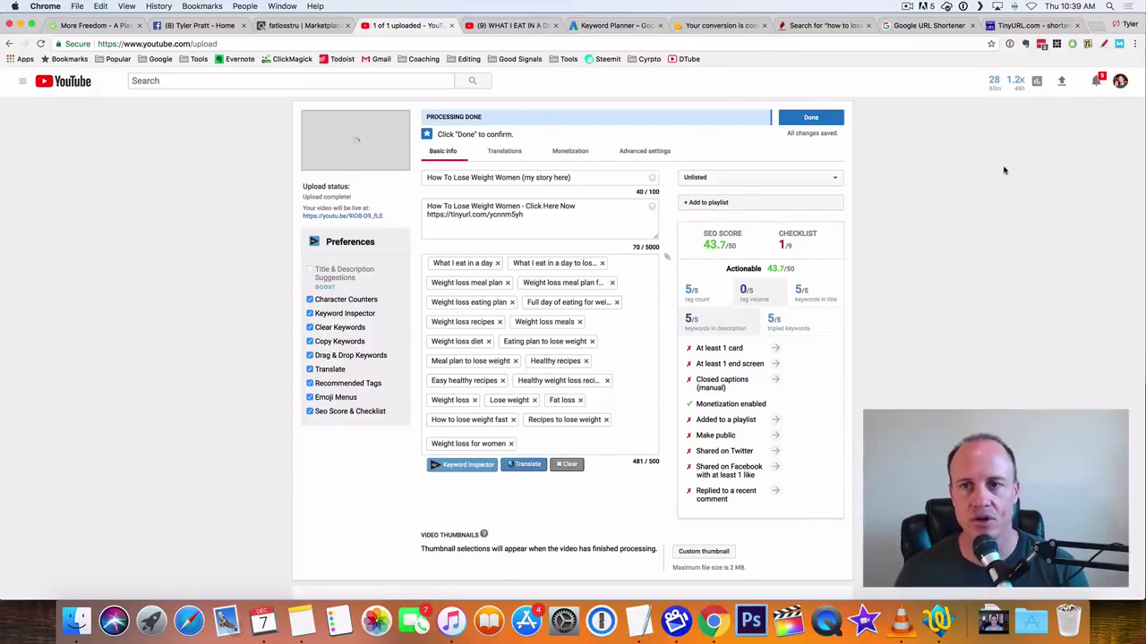
{"action": "scroll", "coordinate": [911, 226], "scroll_direction": "down", "scroll_amount": 2}
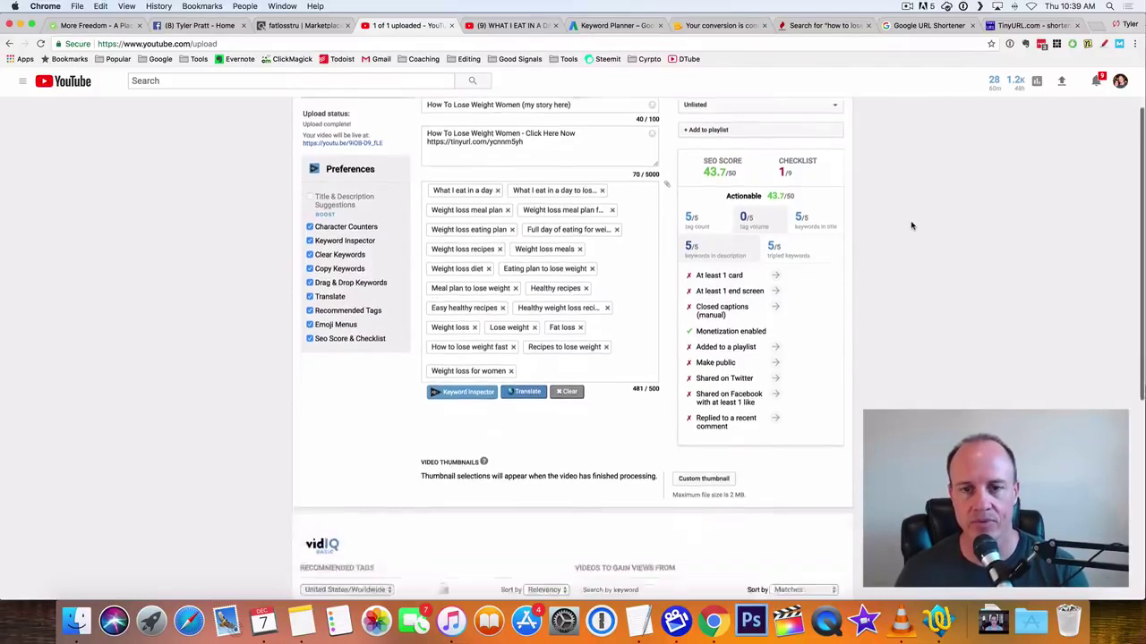
{"action": "scroll", "coordinate": [911, 225], "scroll_direction": "down", "scroll_amount": 1}
{"action": "scroll", "coordinate": [911, 225], "scroll_direction": "up", "scroll_amount": 3}
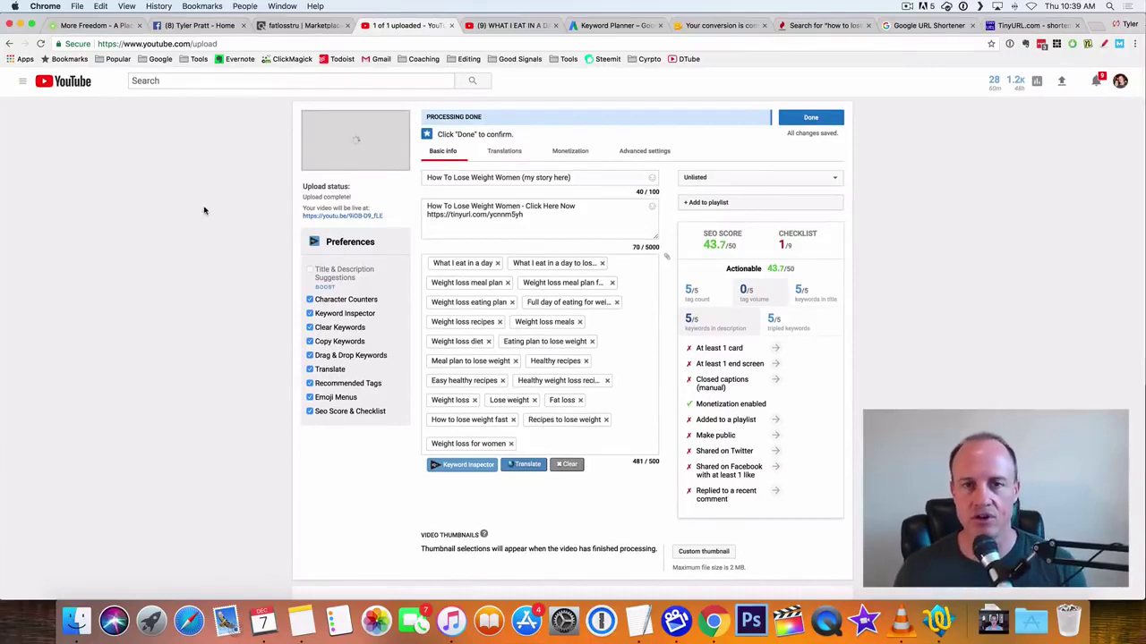
- Open seoclerk.com in a new browser tab via address-bar autocomplete
{"action": "left_click", "coordinate": [1100, 31]}
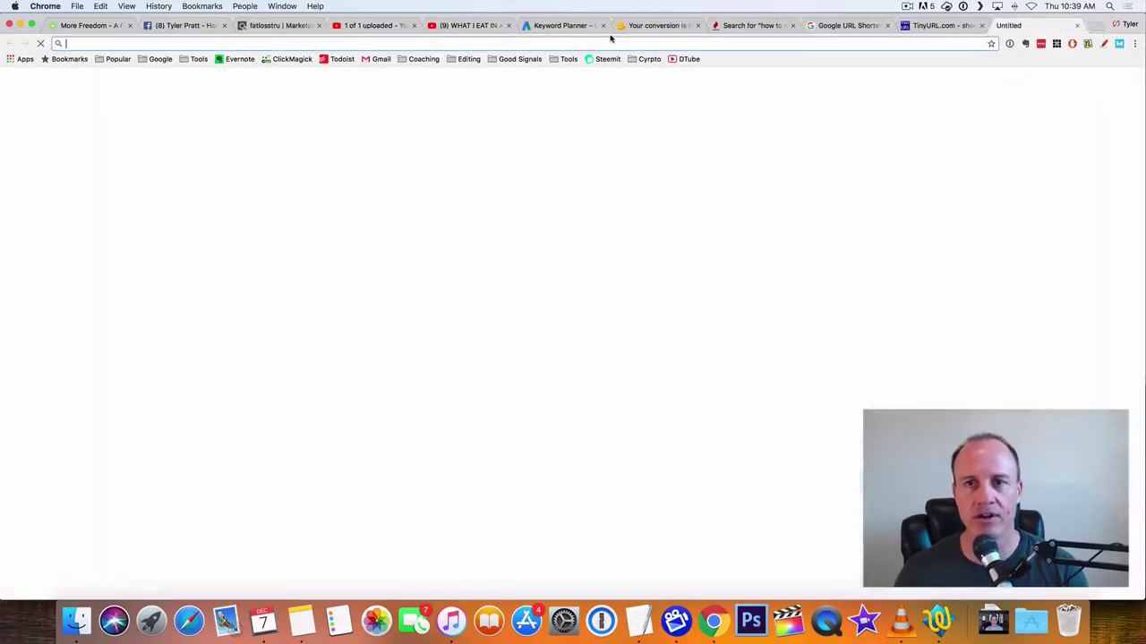
{"action": "type", "text": "sea"}
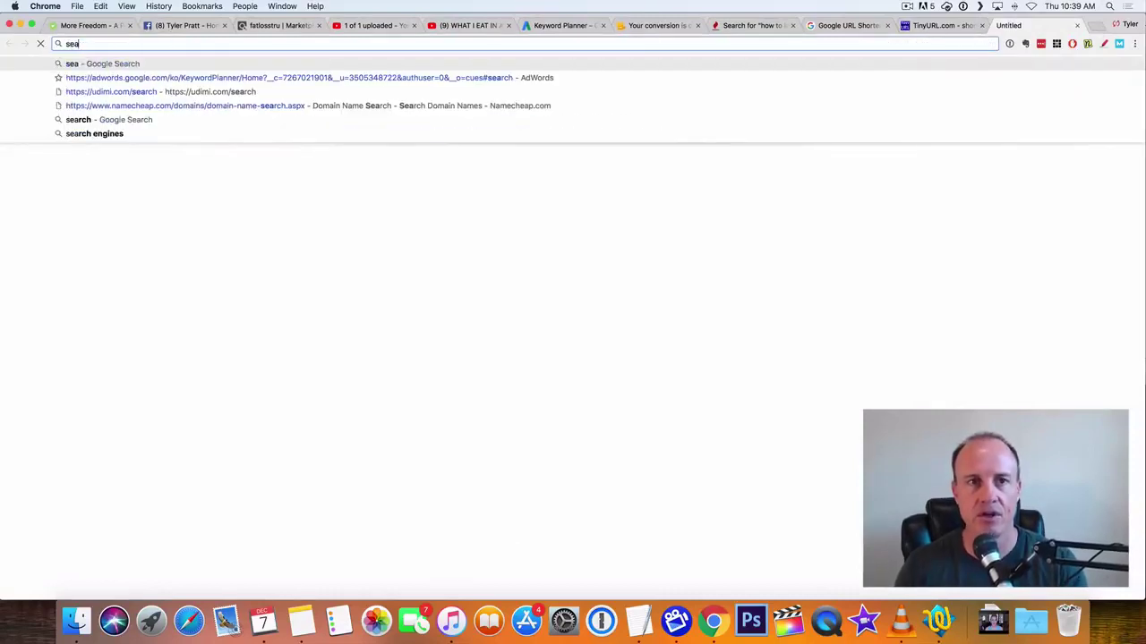
{"action": "key", "text": "BackSpace"}
{"action": "type", "text": "oclerk.com"}
{"action": "key", "text": "Return"}
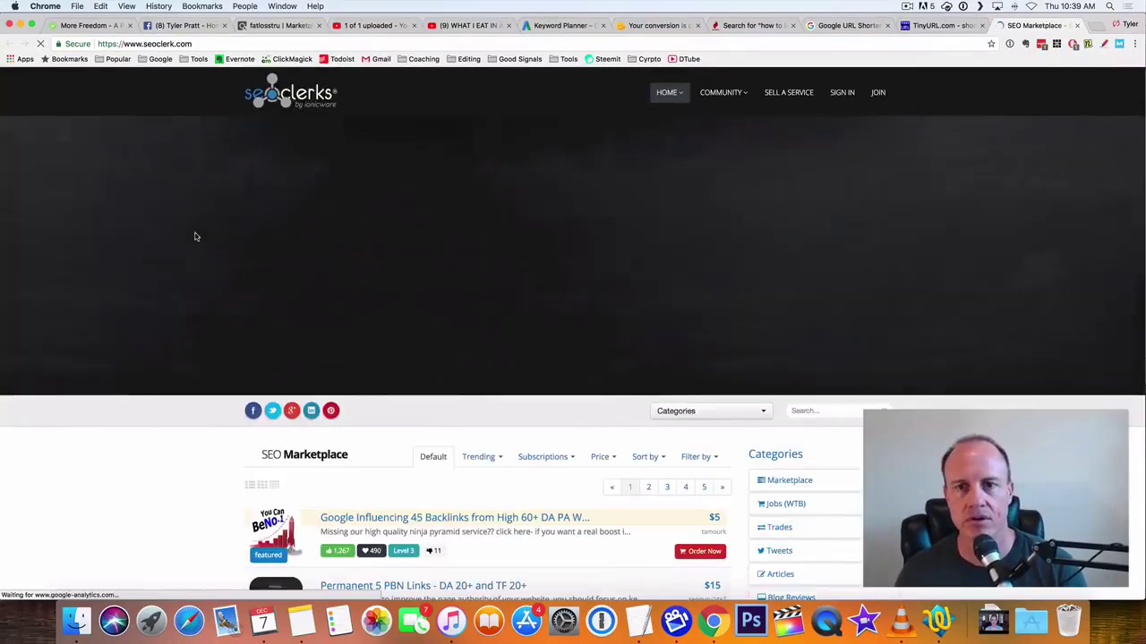
- Enter 'social signals' in the SEOClerks marketplace search box
{"action": "scroll", "coordinate": [188, 228], "scroll_direction": "down", "scroll_amount": 2}
{"action": "scroll", "coordinate": [181, 224], "scroll_direction": "down", "scroll_amount": 2}
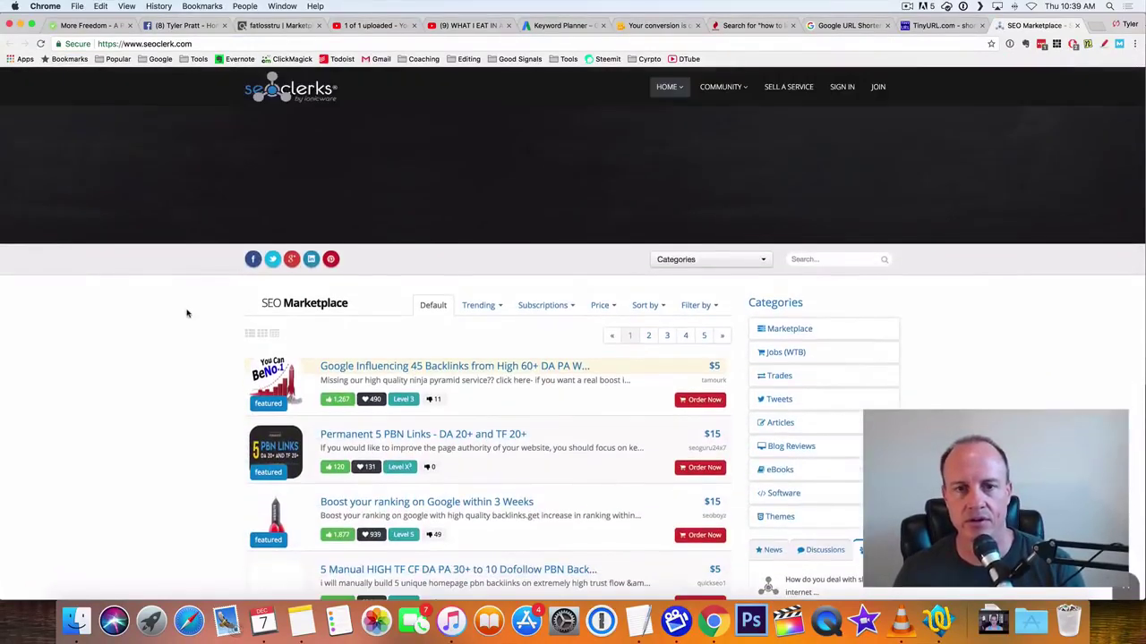
{"action": "scroll", "coordinate": [184, 312], "scroll_direction": "down", "scroll_amount": 2}
{"action": "scroll", "coordinate": [187, 312], "scroll_direction": "up", "scroll_amount": 2}
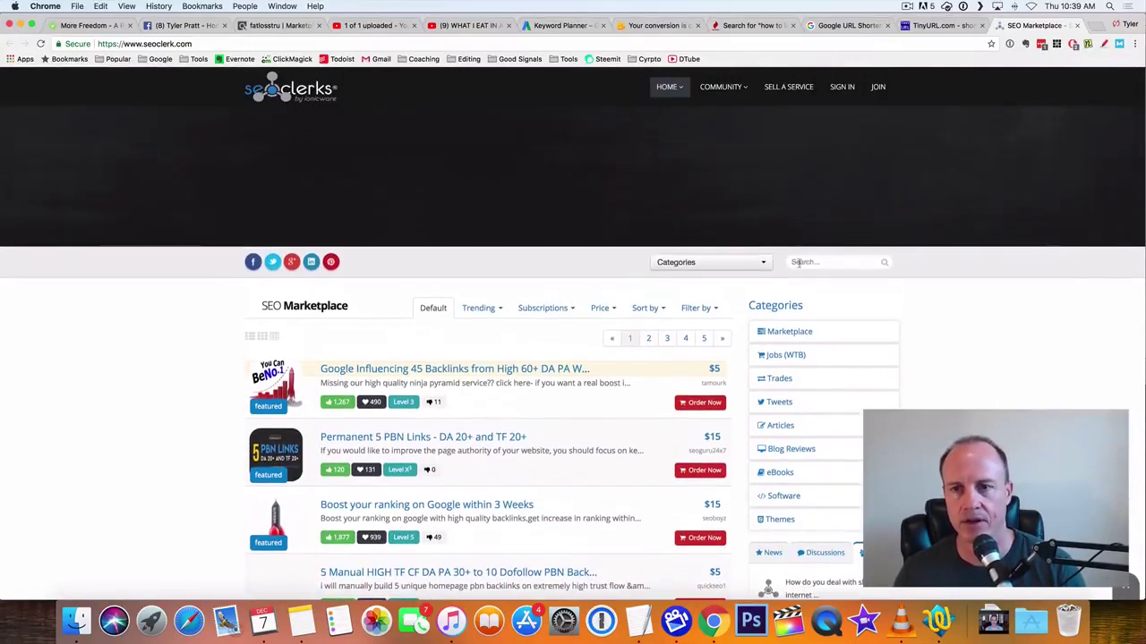
{"action": "left_click", "coordinate": [806, 260]}
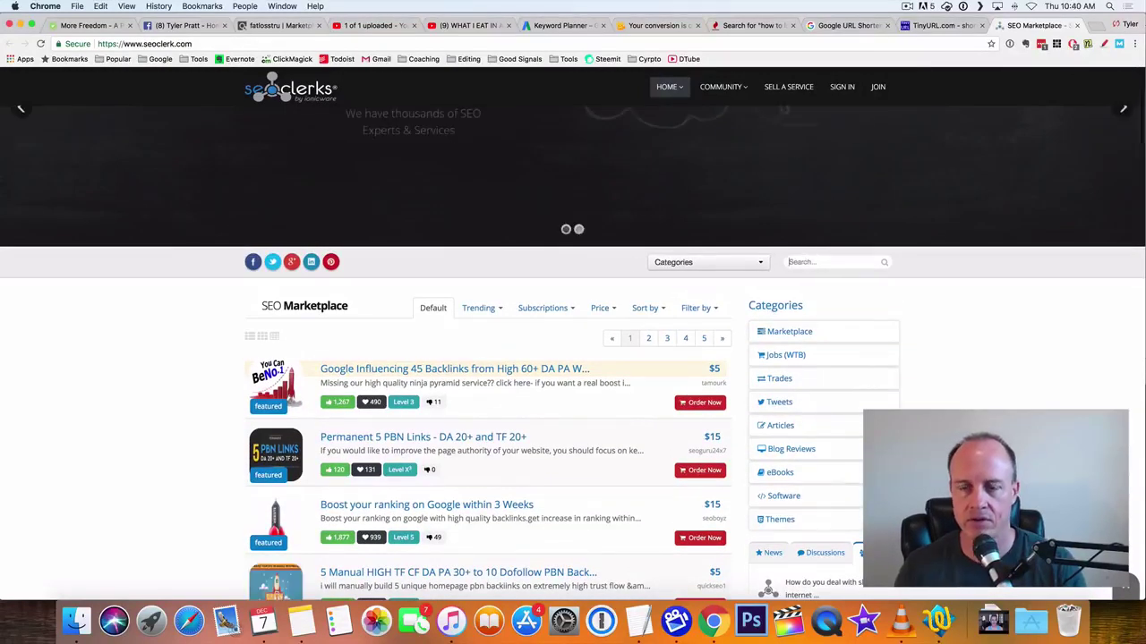
{"action": "type", "text": "social si"}
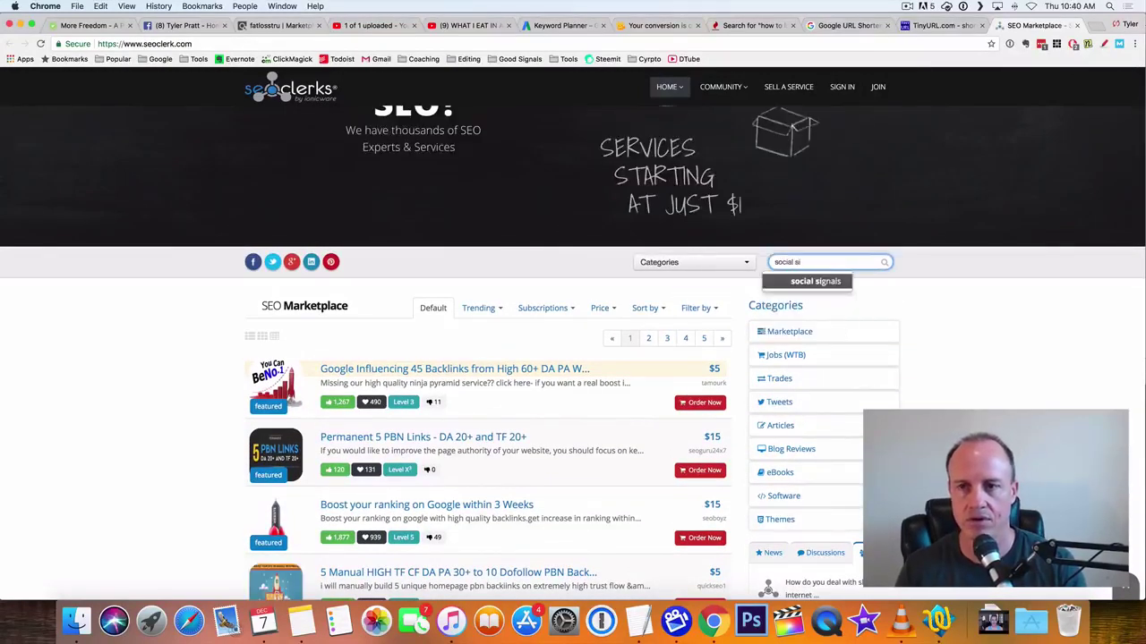
{"action": "type", "text": "gnals"}
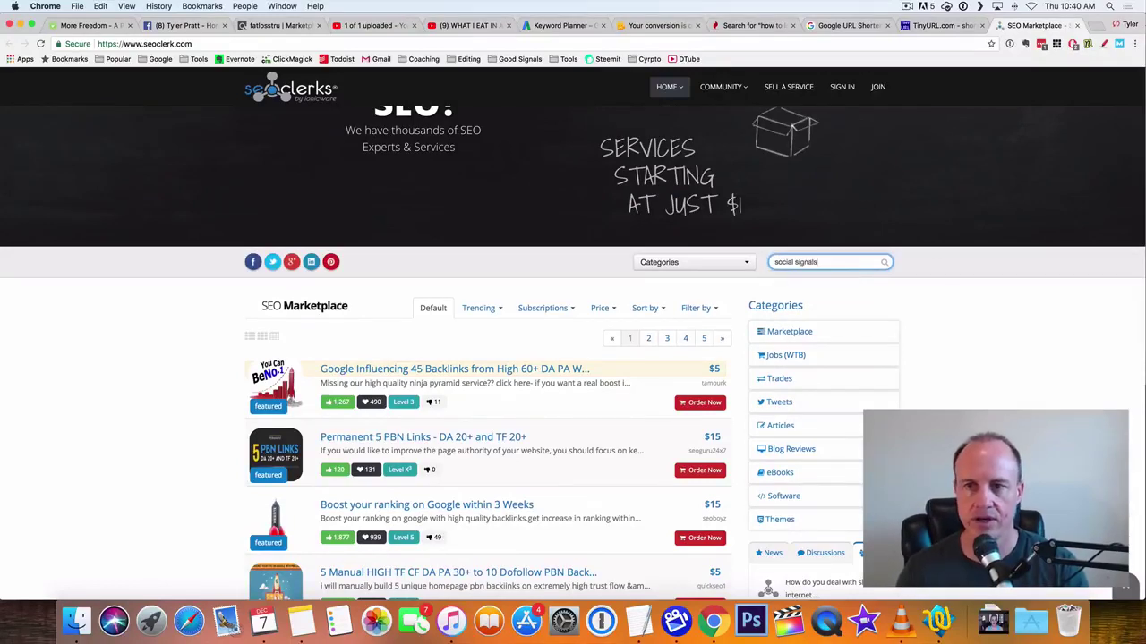
- Run the 'social signals' search and browse the $1–$13 gig results with ratings and seller levels
{"action": "key", "text": "Return"}
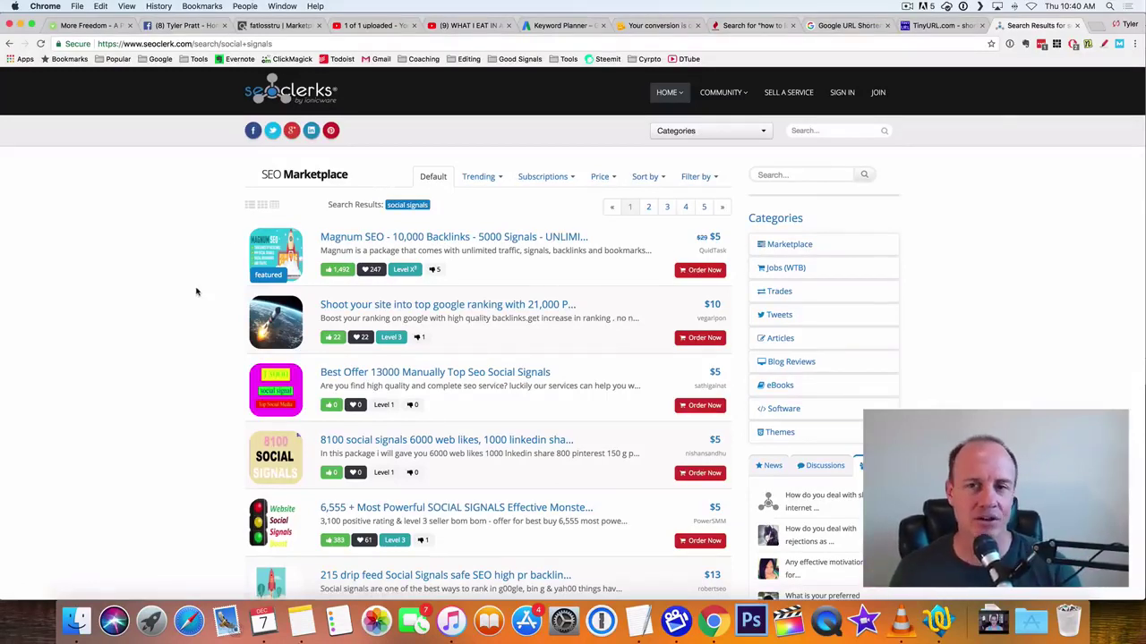
{"action": "scroll", "coordinate": [197, 291], "scroll_direction": "down", "scroll_amount": 3}
{"action": "scroll", "coordinate": [195, 290], "scroll_direction": "down", "scroll_amount": 2}
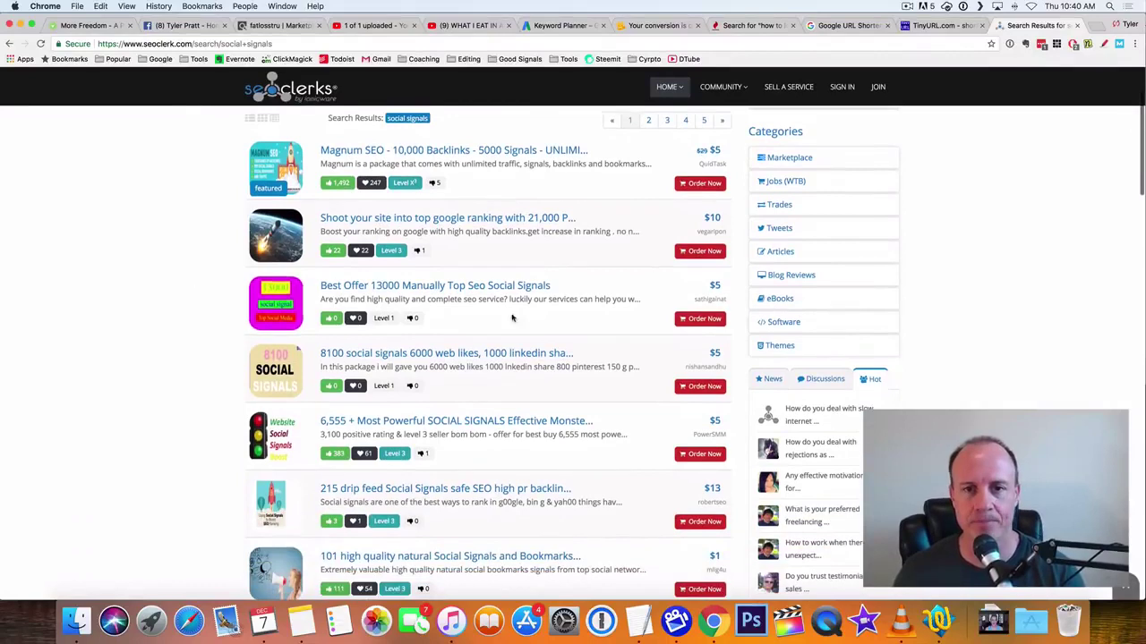
{"action": "scroll", "coordinate": [524, 319], "scroll_direction": "down", "scroll_amount": 2}
{"action": "scroll", "coordinate": [513, 355], "scroll_direction": "down", "scroll_amount": 3}
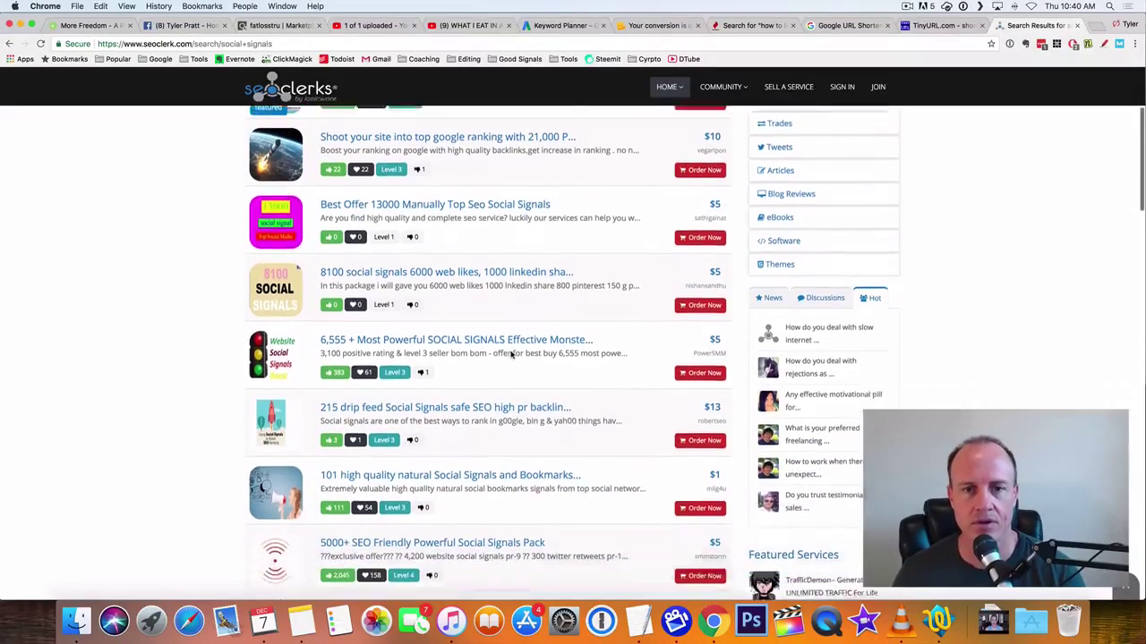
{"action": "scroll", "coordinate": [214, 305], "scroll_direction": "down", "scroll_amount": 4}
{"action": "scroll", "coordinate": [153, 302], "scroll_direction": "down", "scroll_amount": 1}
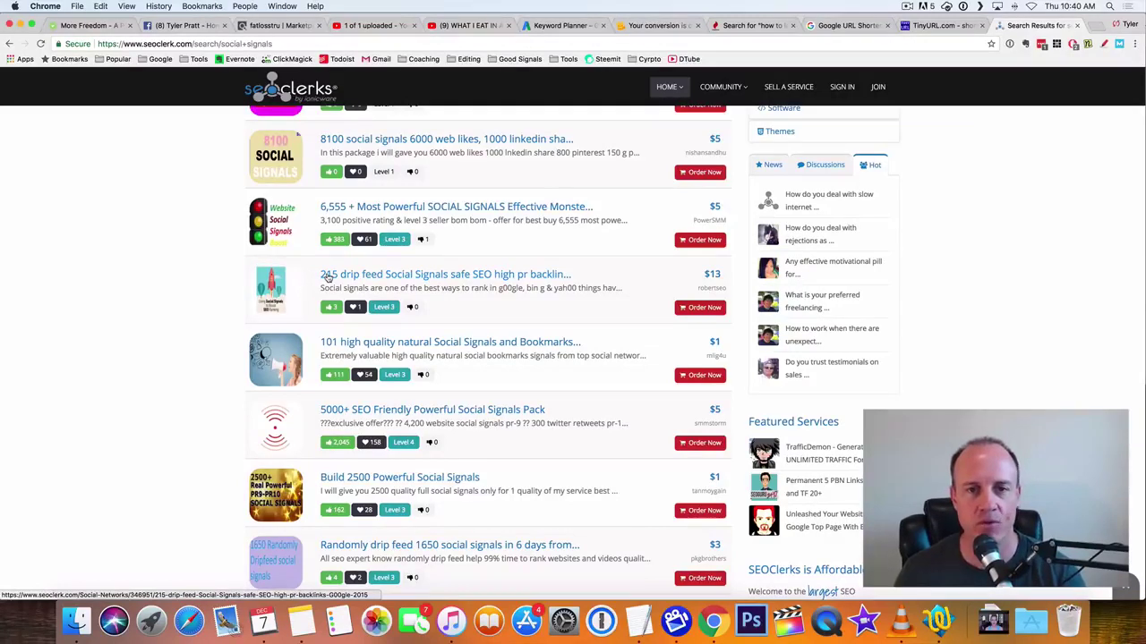
{"action": "scroll", "coordinate": [328, 278], "scroll_direction": "down", "scroll_amount": 2}
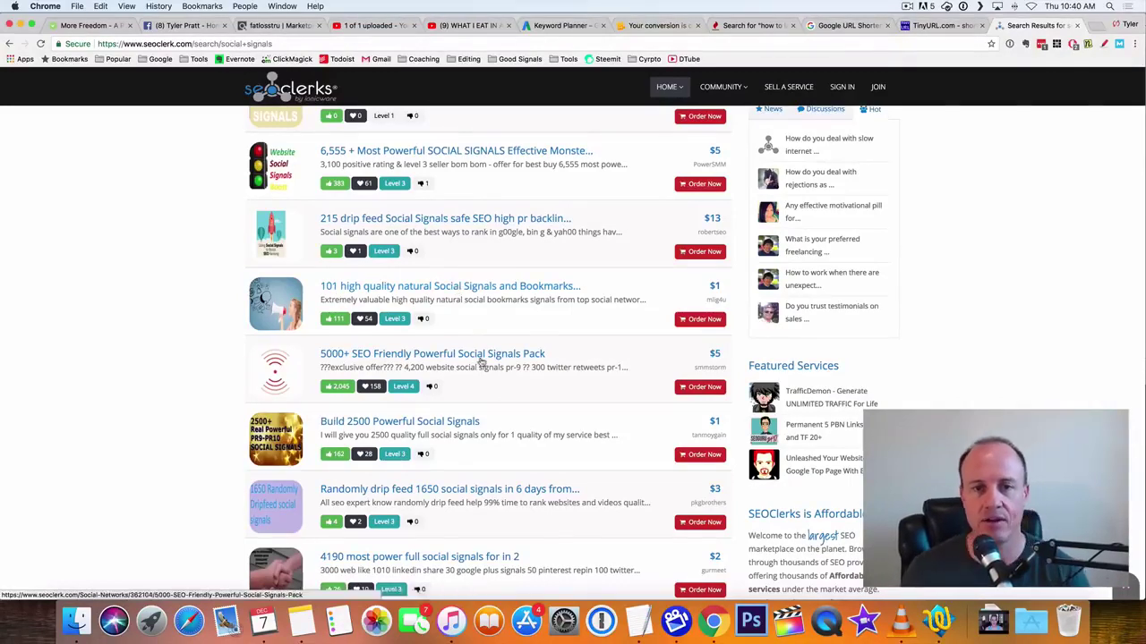
{"action": "scroll", "coordinate": [484, 358], "scroll_direction": "down", "scroll_amount": 2}
{"action": "scroll", "coordinate": [220, 342], "scroll_direction": "down", "scroll_amount": 3}
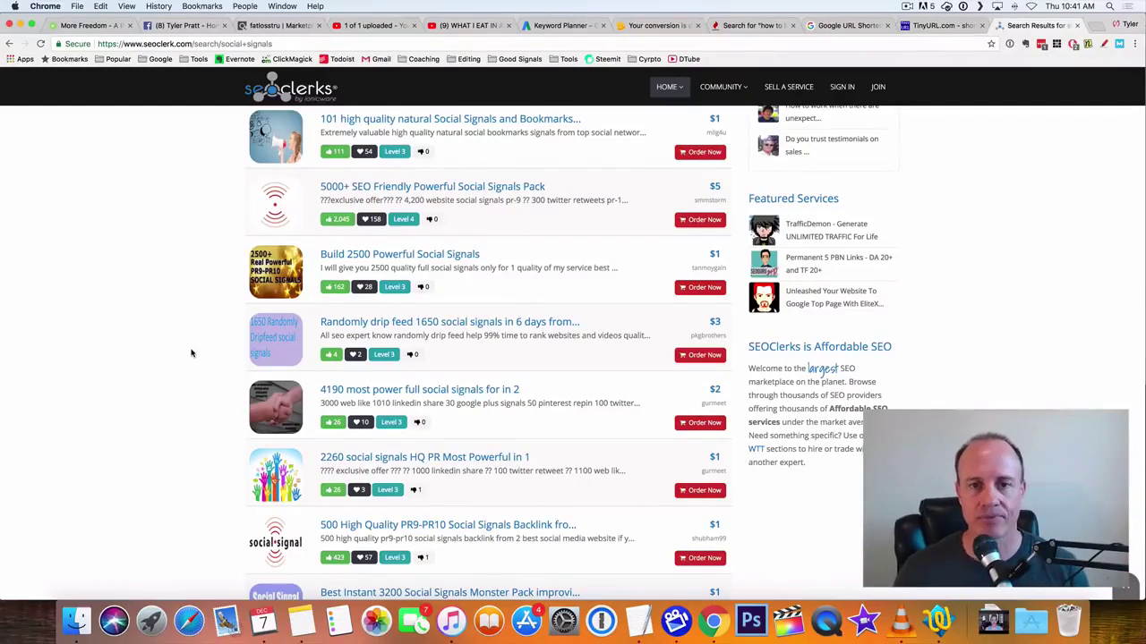
{"action": "scroll", "coordinate": [191, 353], "scroll_direction": "down", "scroll_amount": 1}
{"action": "scroll", "coordinate": [192, 352], "scroll_direction": "up", "scroll_amount": 3}
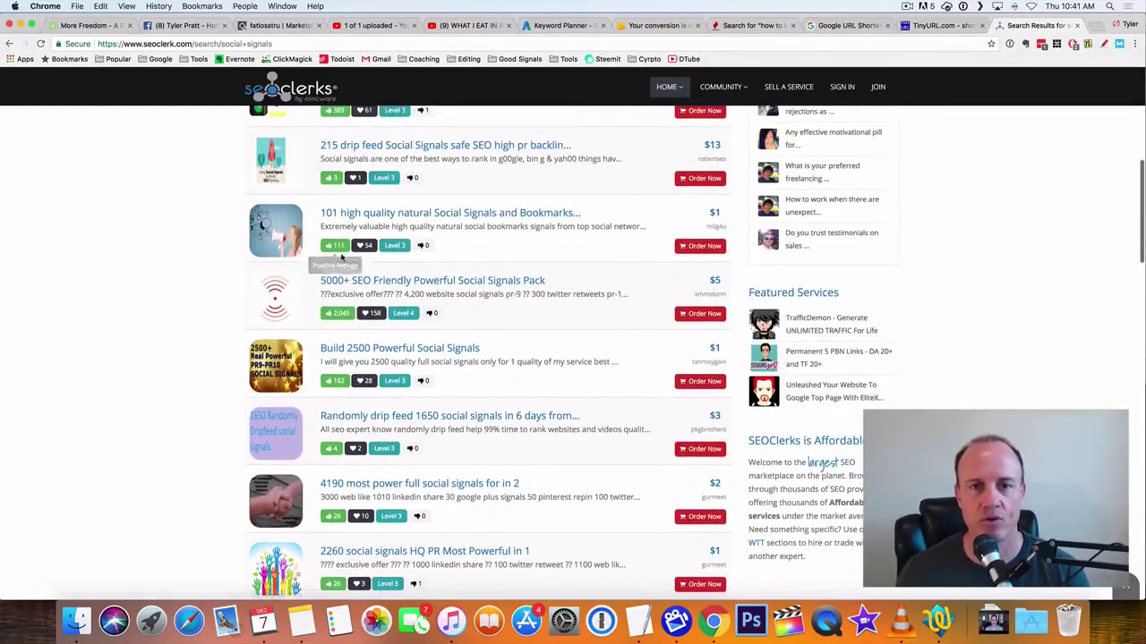
{"action": "scroll", "coordinate": [344, 224], "scroll_direction": "up", "scroll_amount": 2}
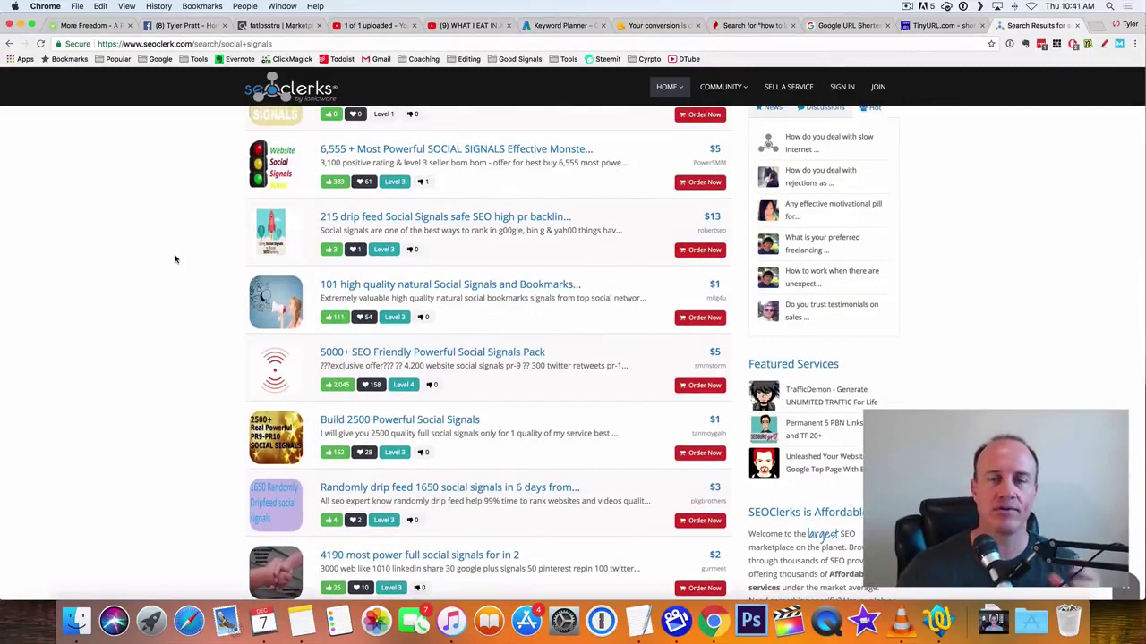